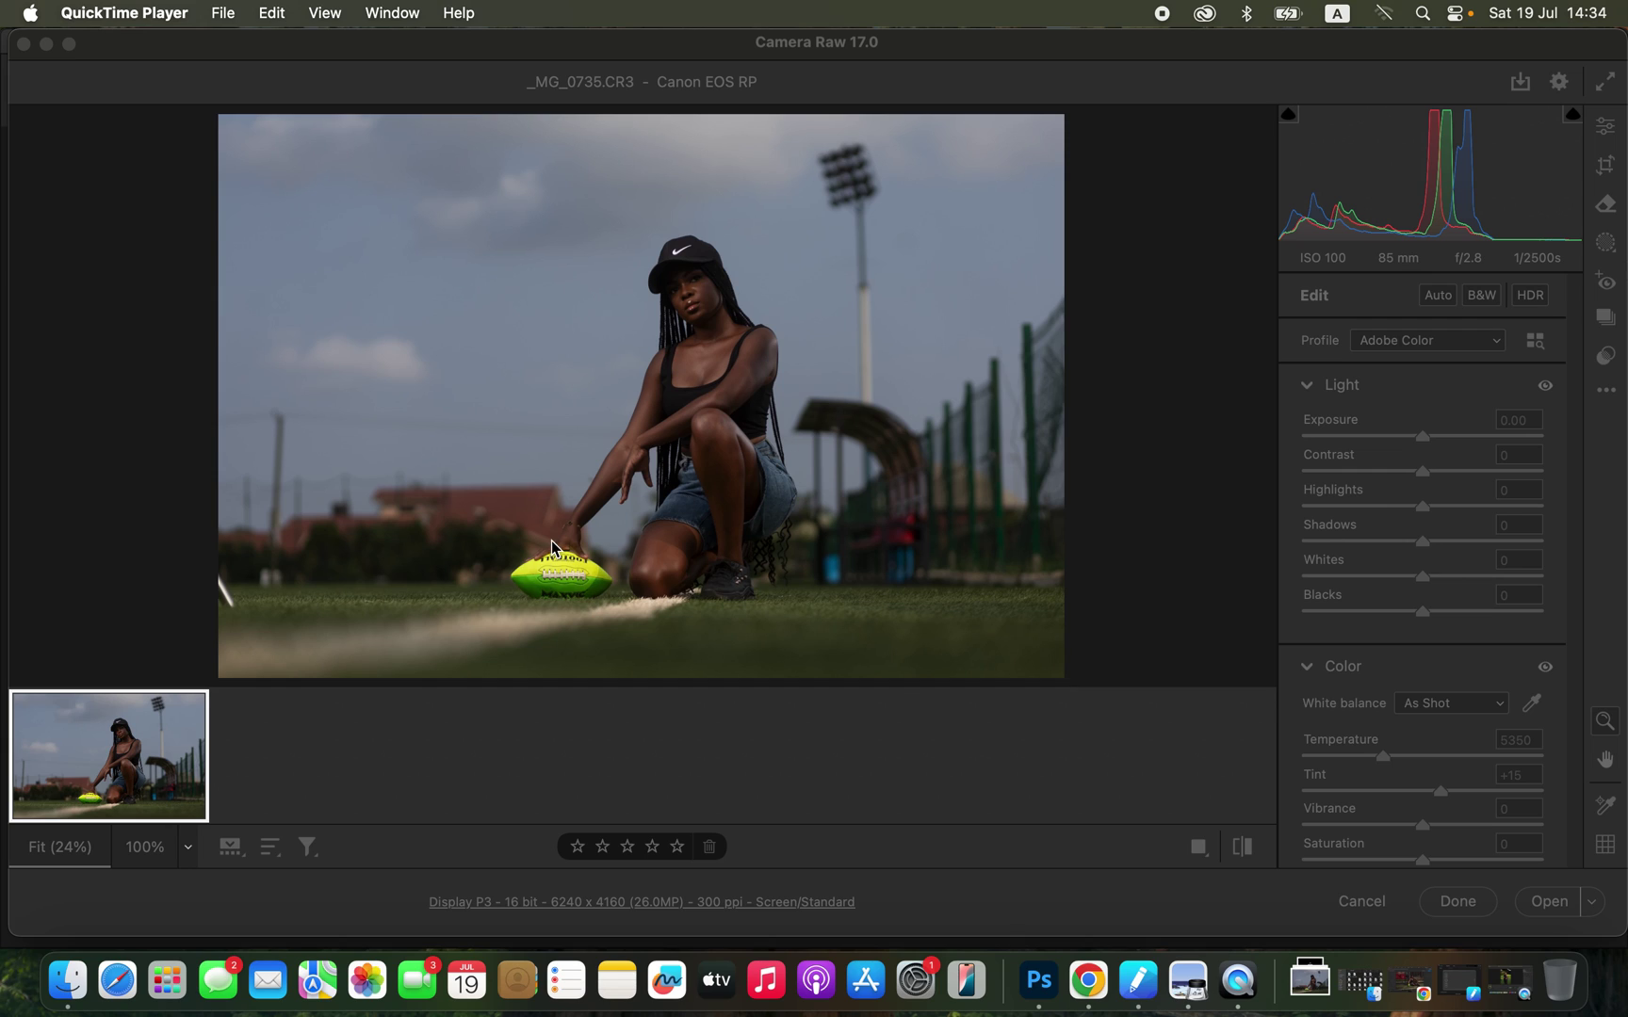
Step: Set Highlights to -57, Whites to -37, Shadows to +28, Blacks to -8, Contrast to +5 and Exposure to +0.30
left_click(636, 68)
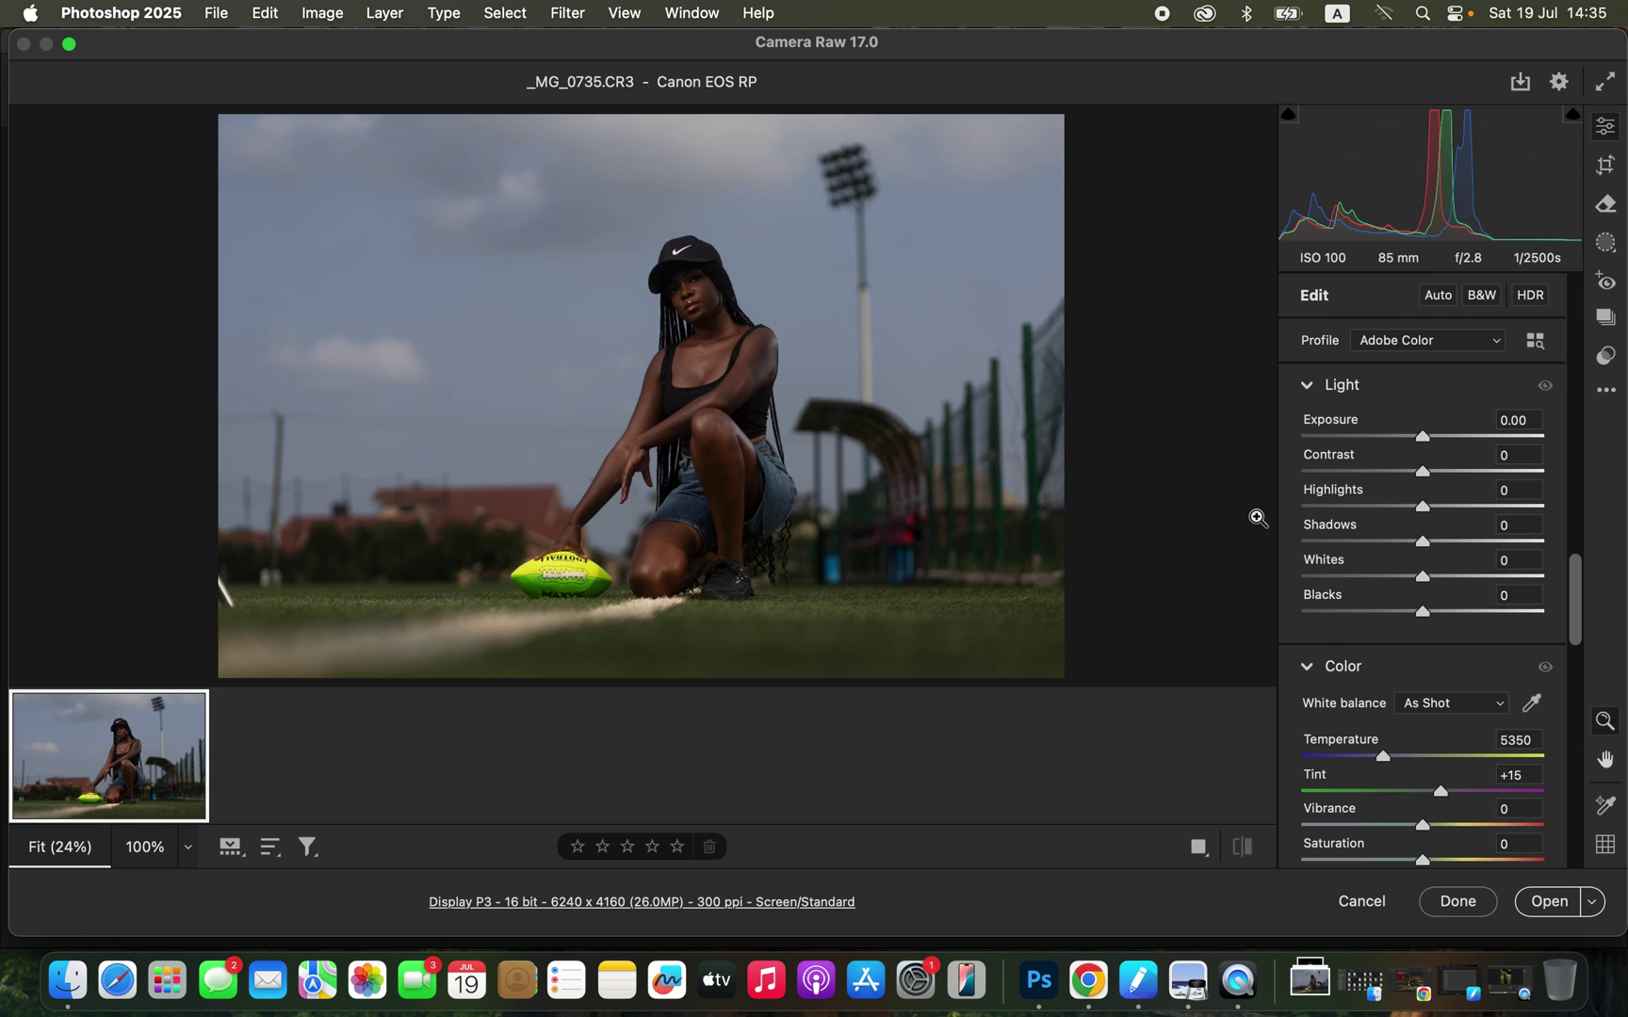
left_click(1376, 509)
left_click_drag(1376, 511, 1356, 509)
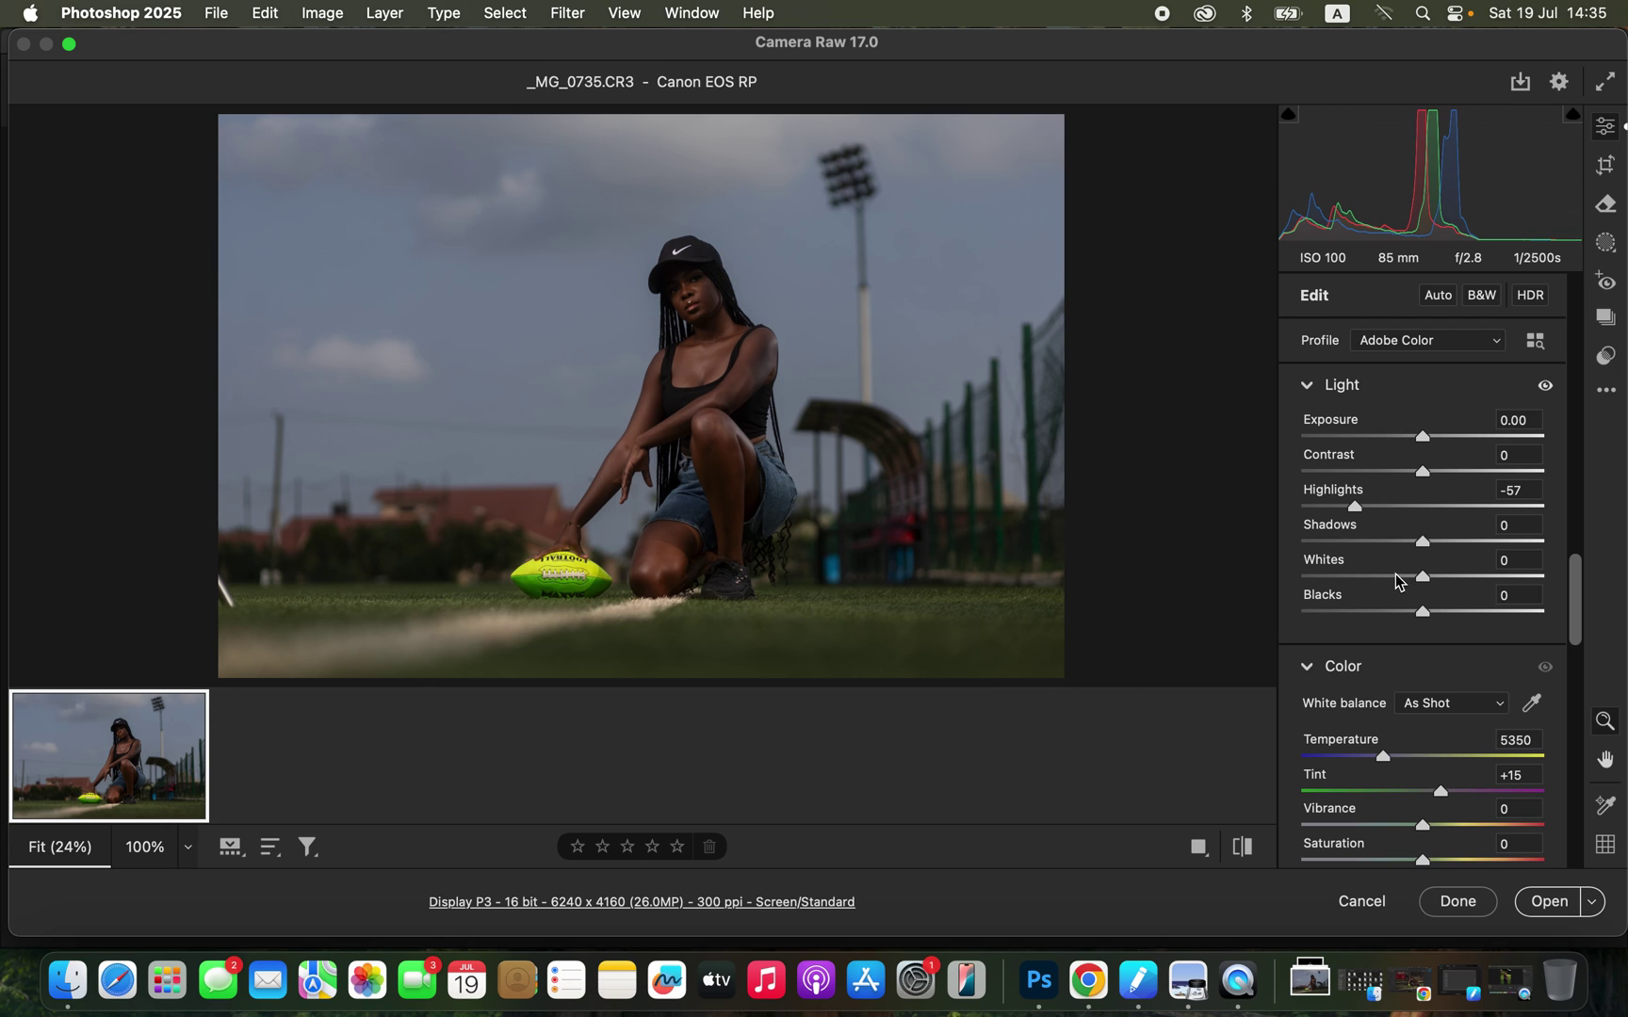
left_click_drag(1398, 577, 1382, 575)
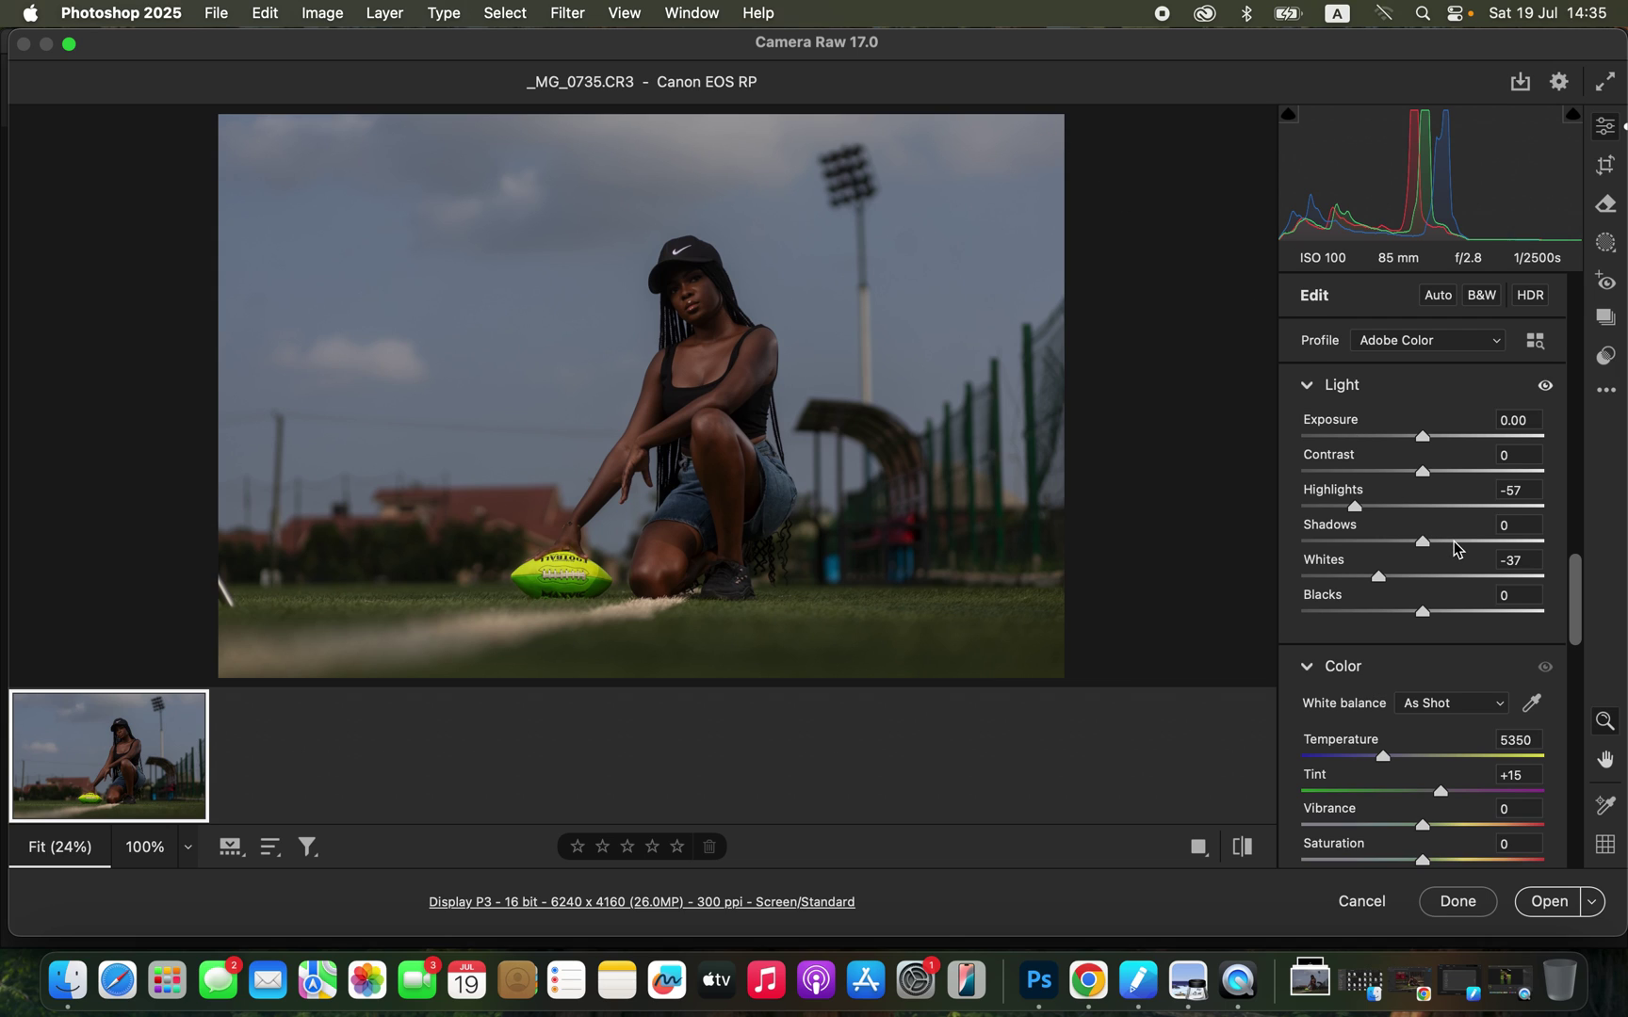
left_click_drag(1451, 546, 1457, 549)
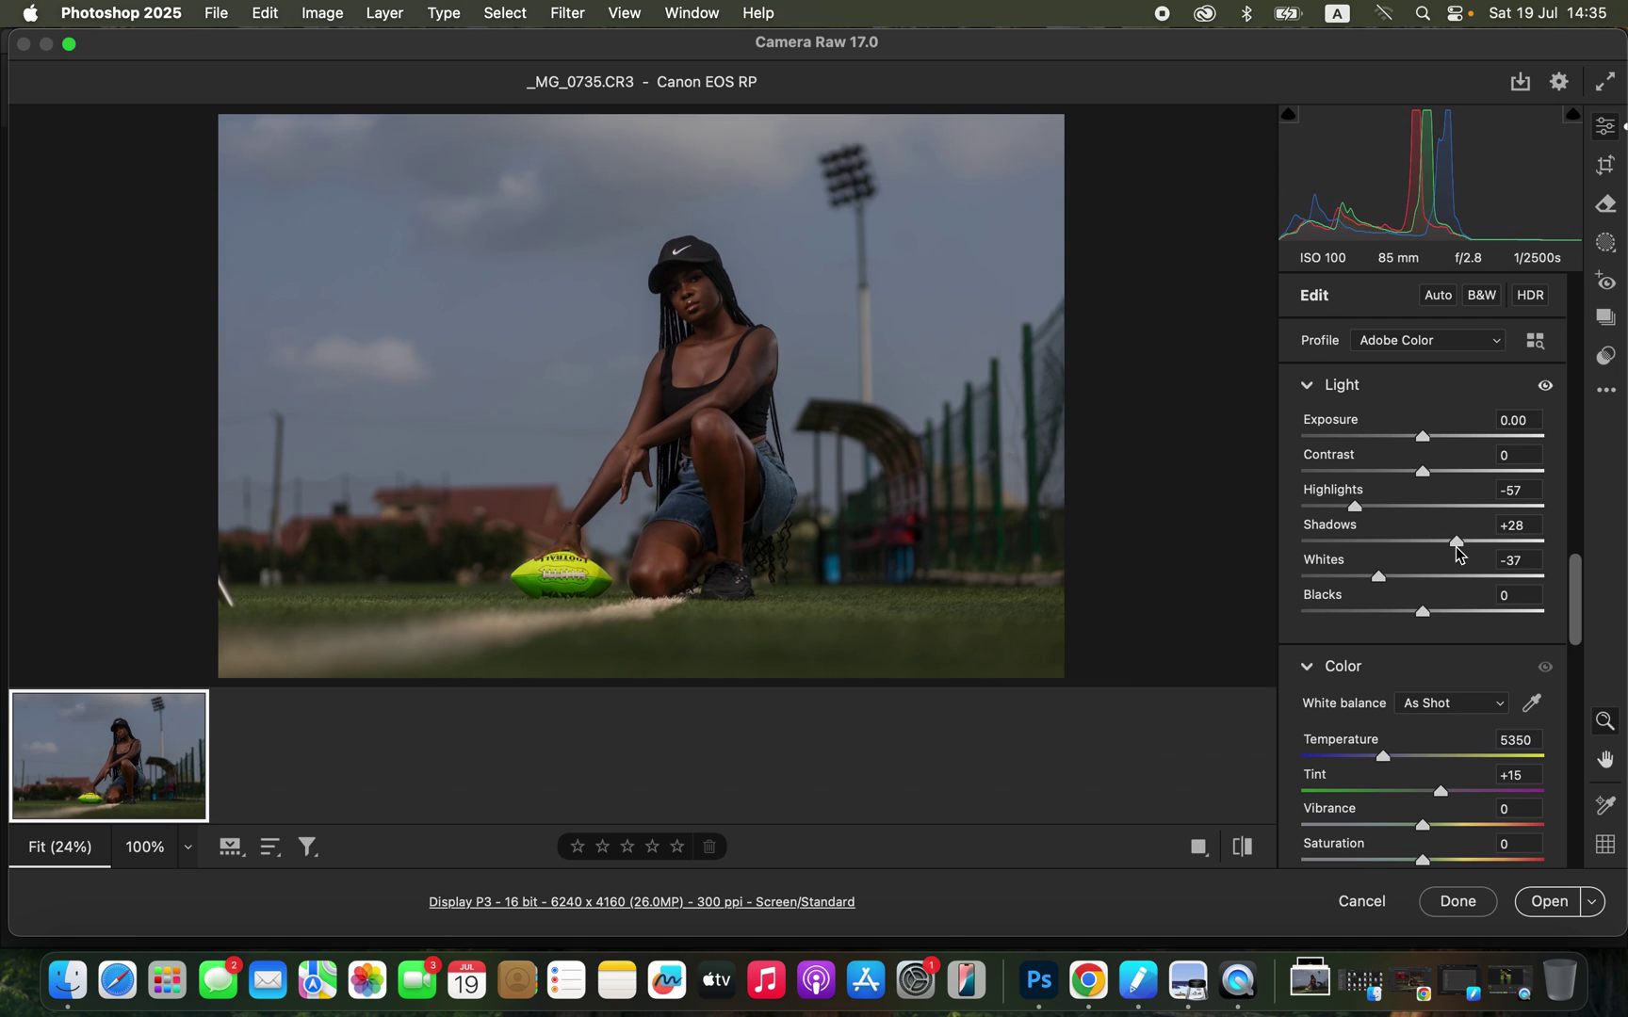
left_click_drag(1424, 614, 1413, 613)
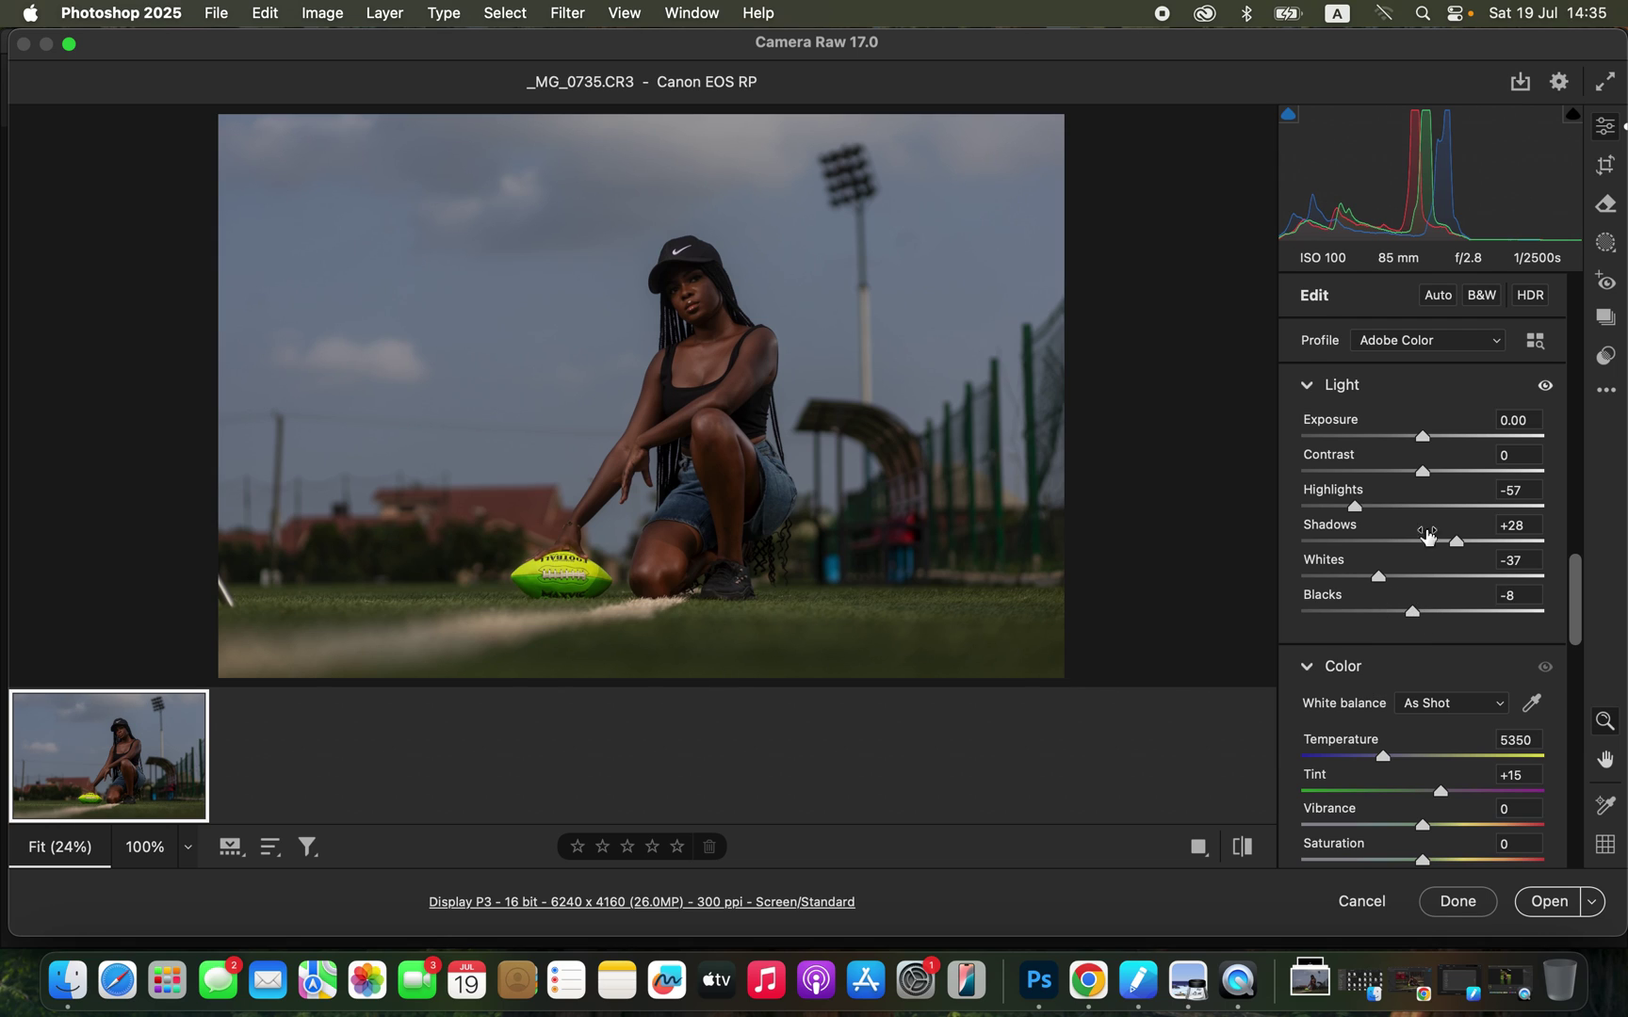
left_click_drag(1423, 472, 1434, 445)
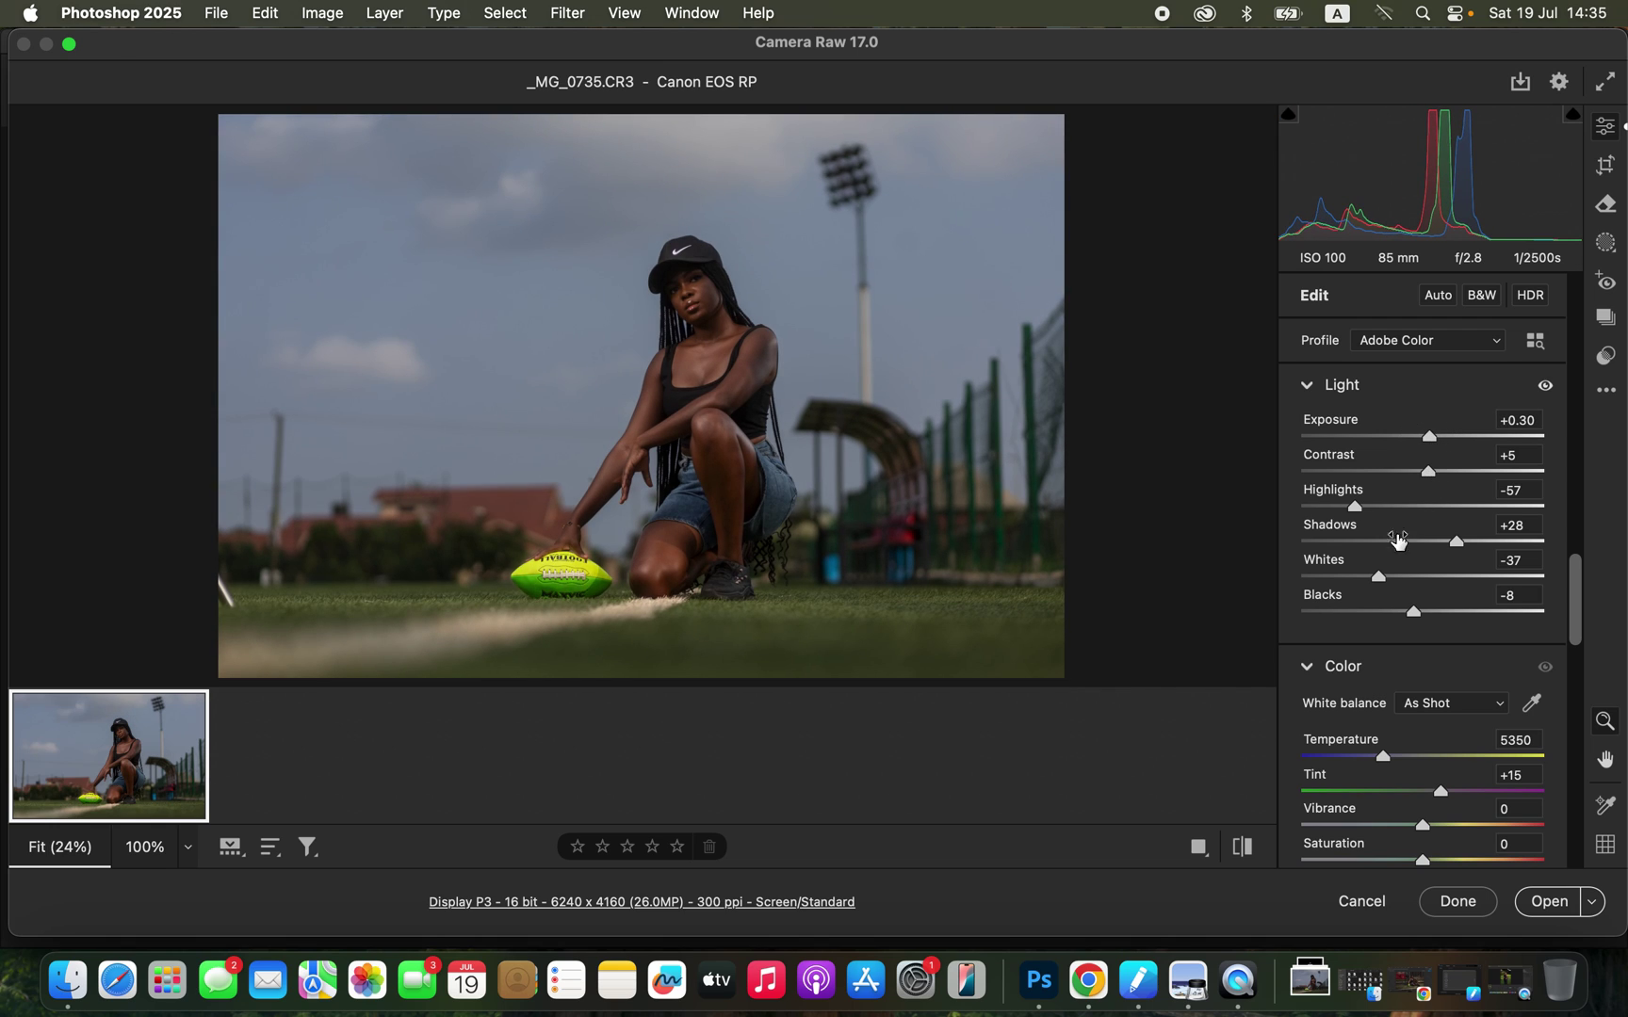
Step: Compare the light adjustments with the original photo and raise Shadows to +37
left_click(1246, 850)
left_click(1245, 850)
left_click(1246, 849)
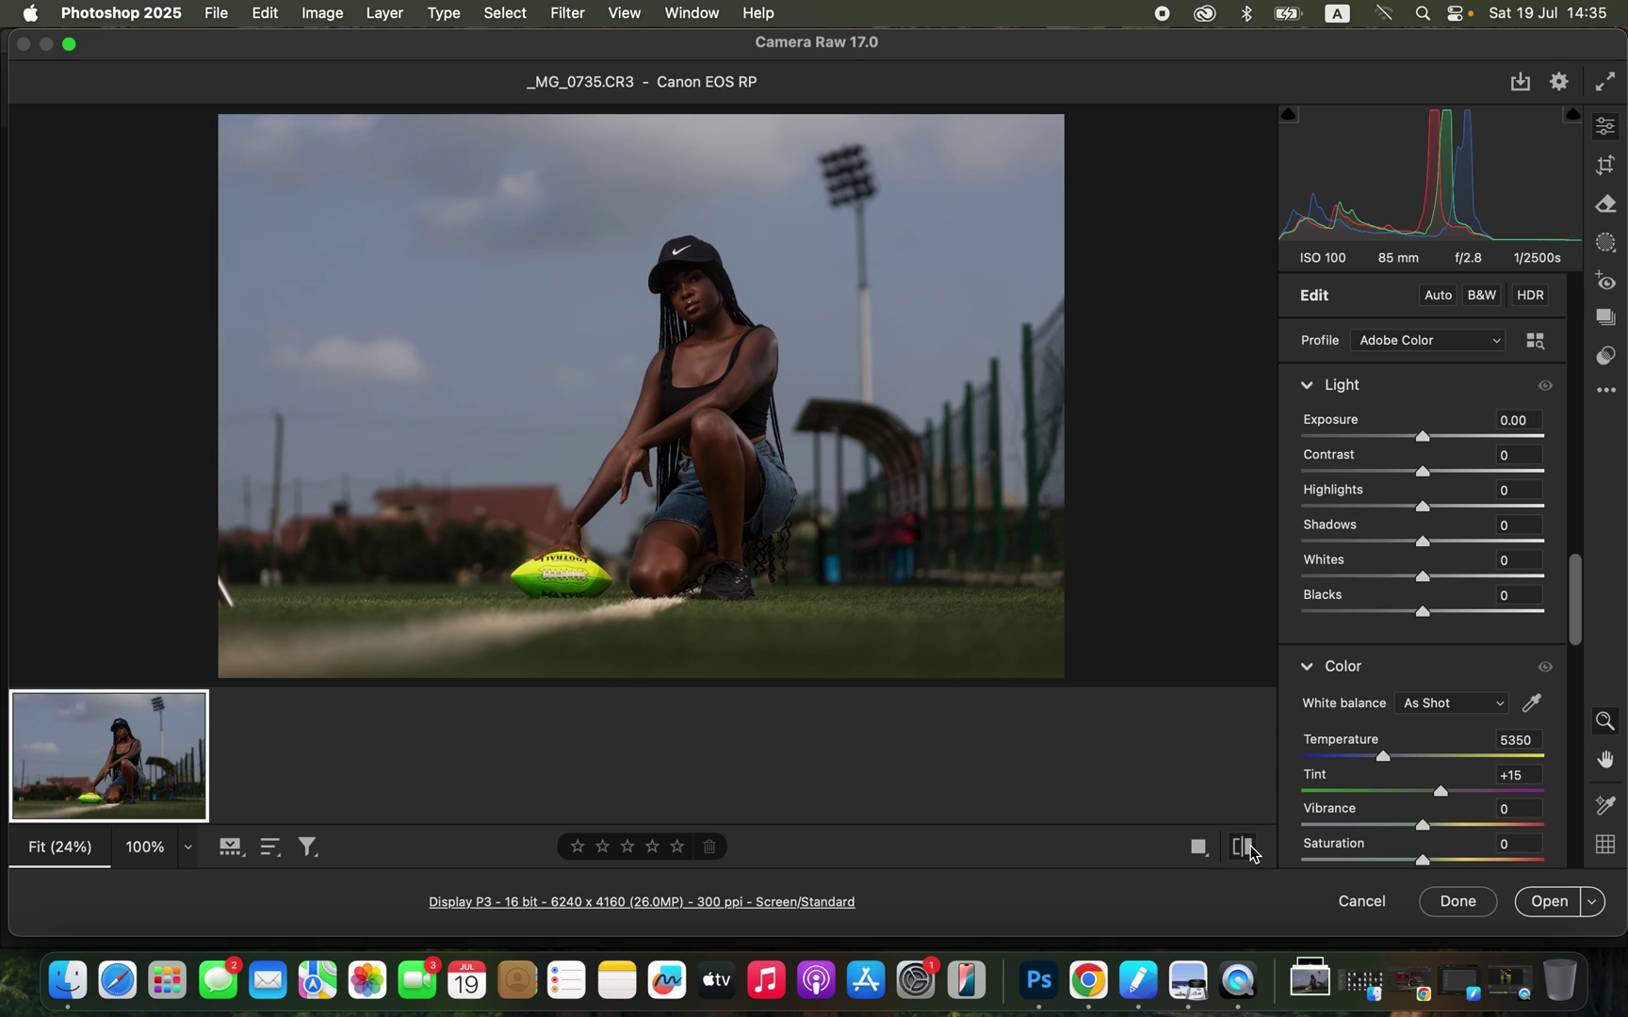
left_click(1245, 850)
left_click_drag(1458, 543, 1468, 549)
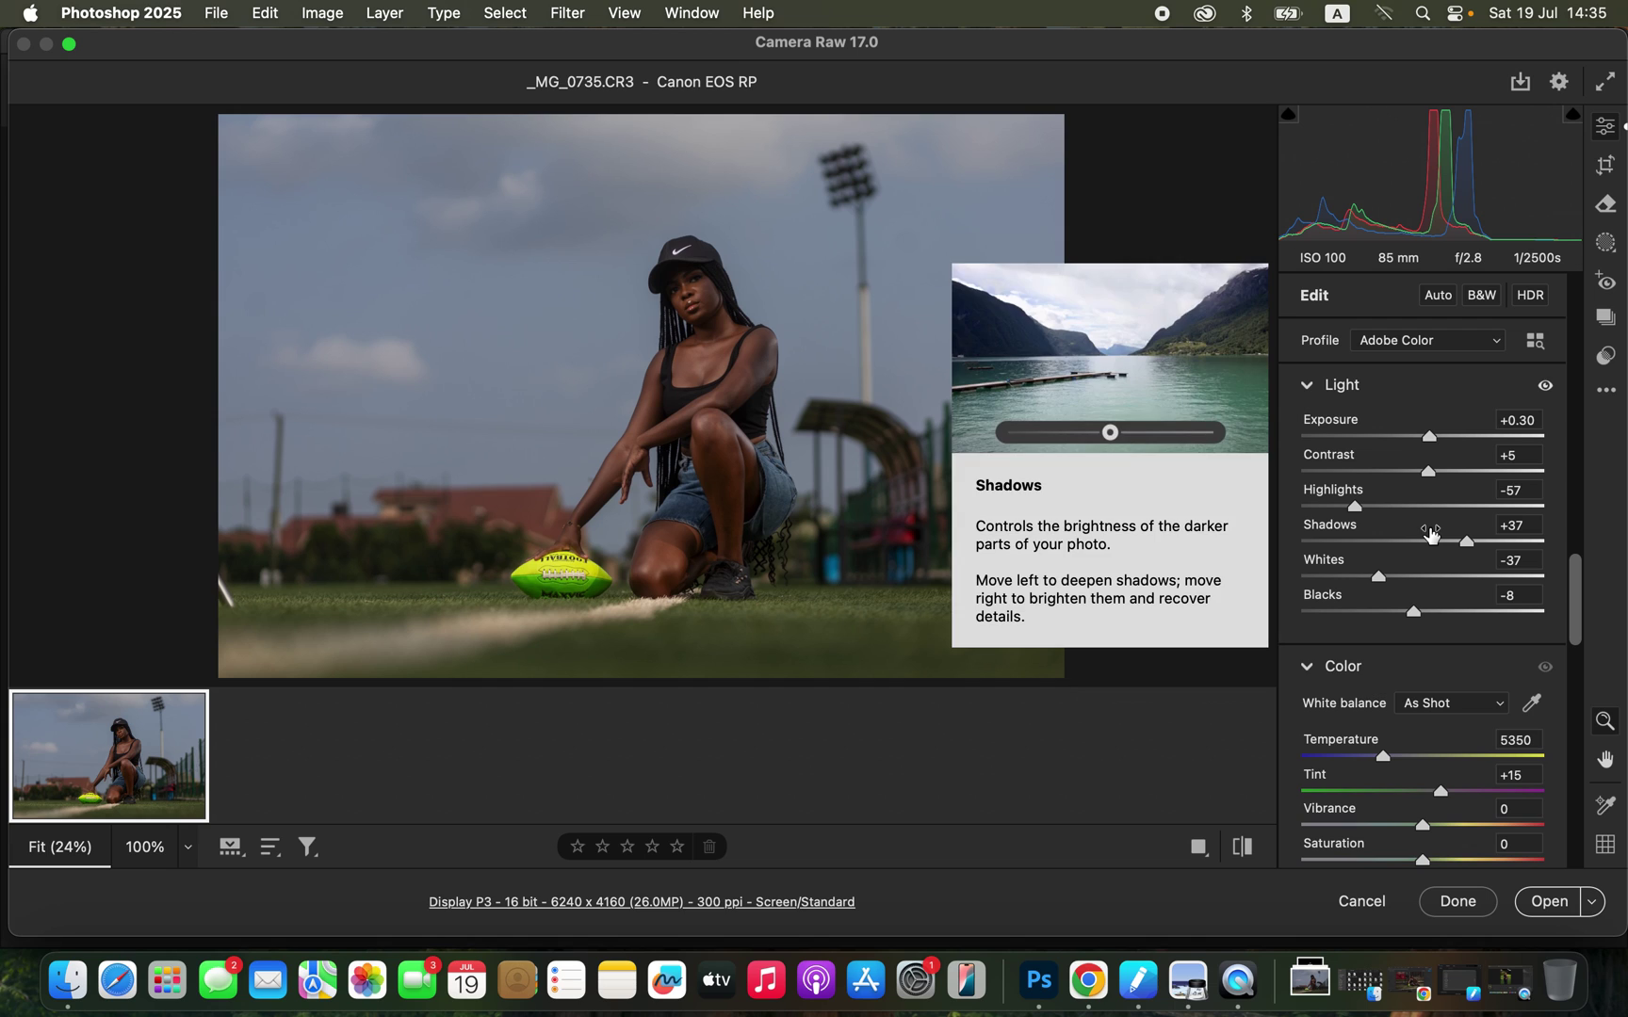
Step: Try shifting the Greens hue to +75 and -55 in the Color Mixer, and reset it
left_click_drag(1580, 600, 1566, 527)
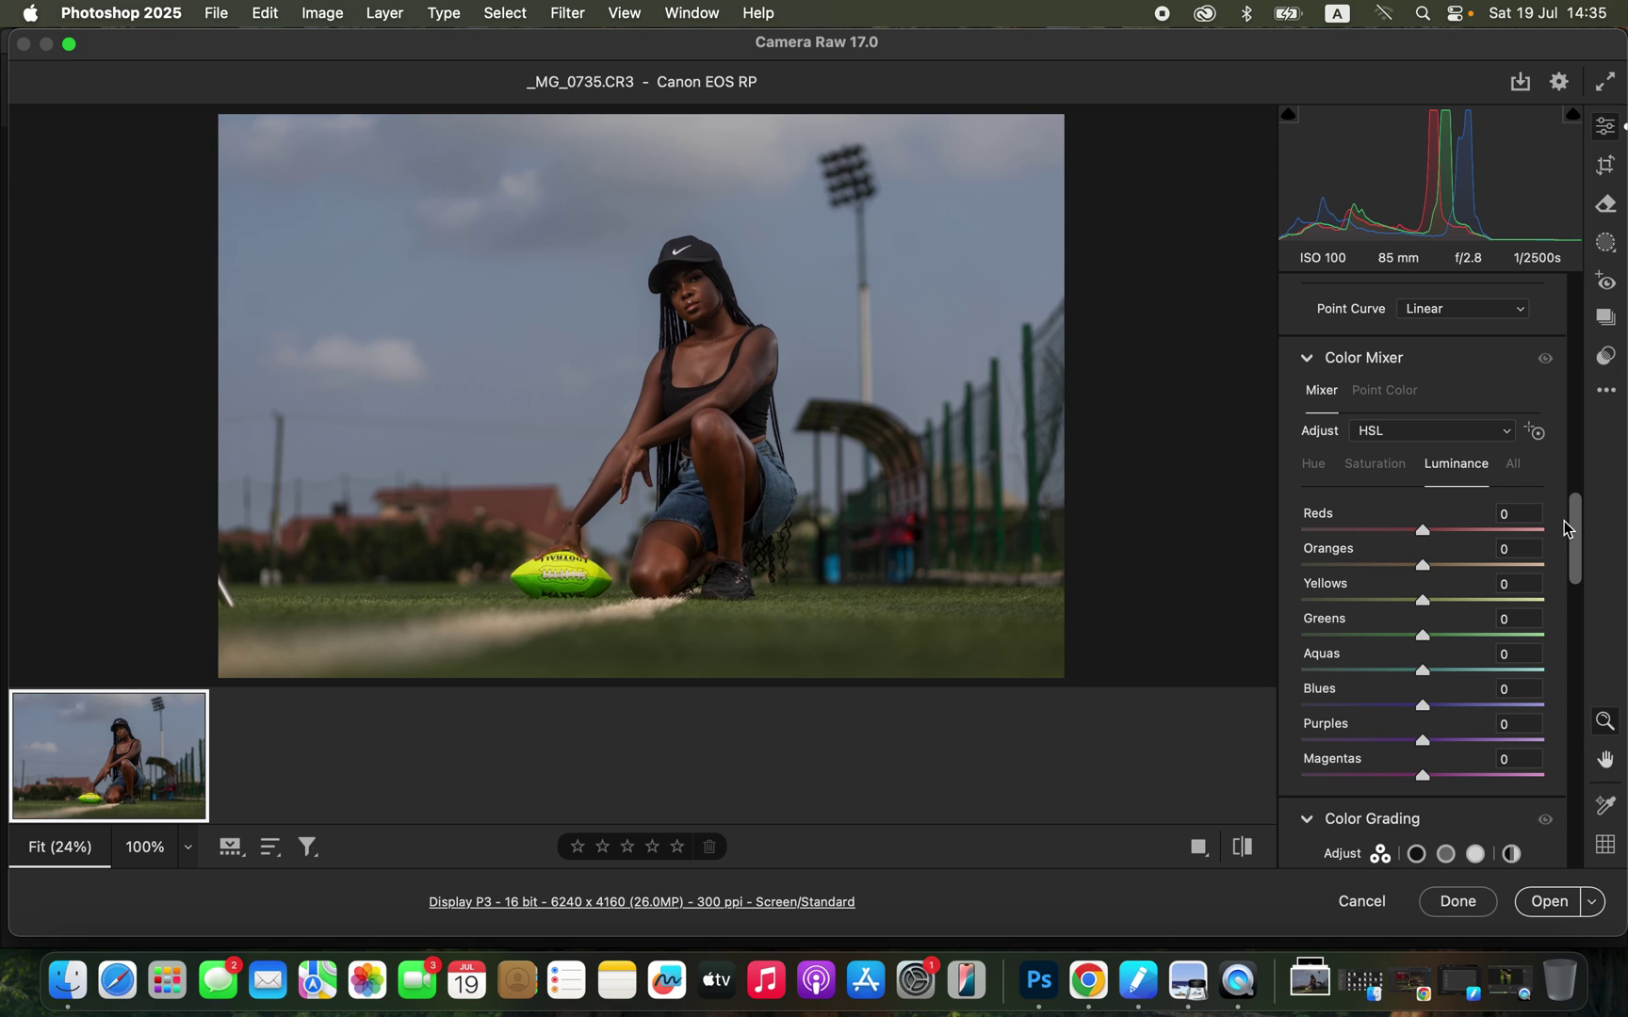
left_click(1378, 464)
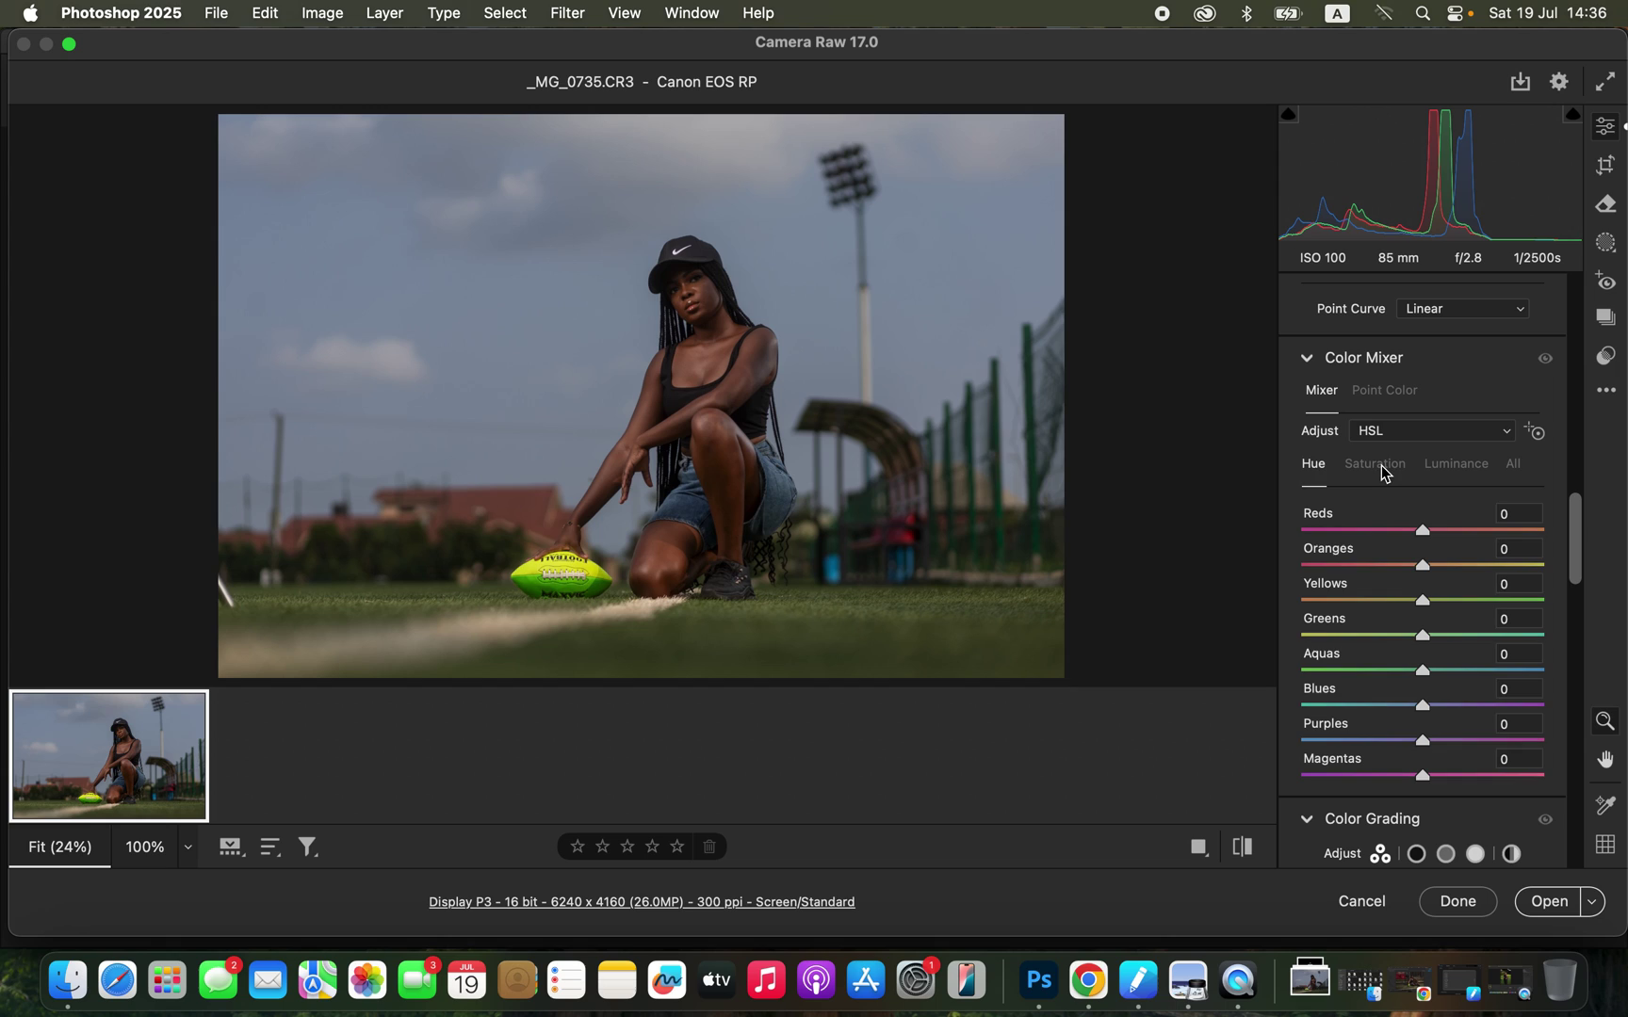
left_click(1458, 465)
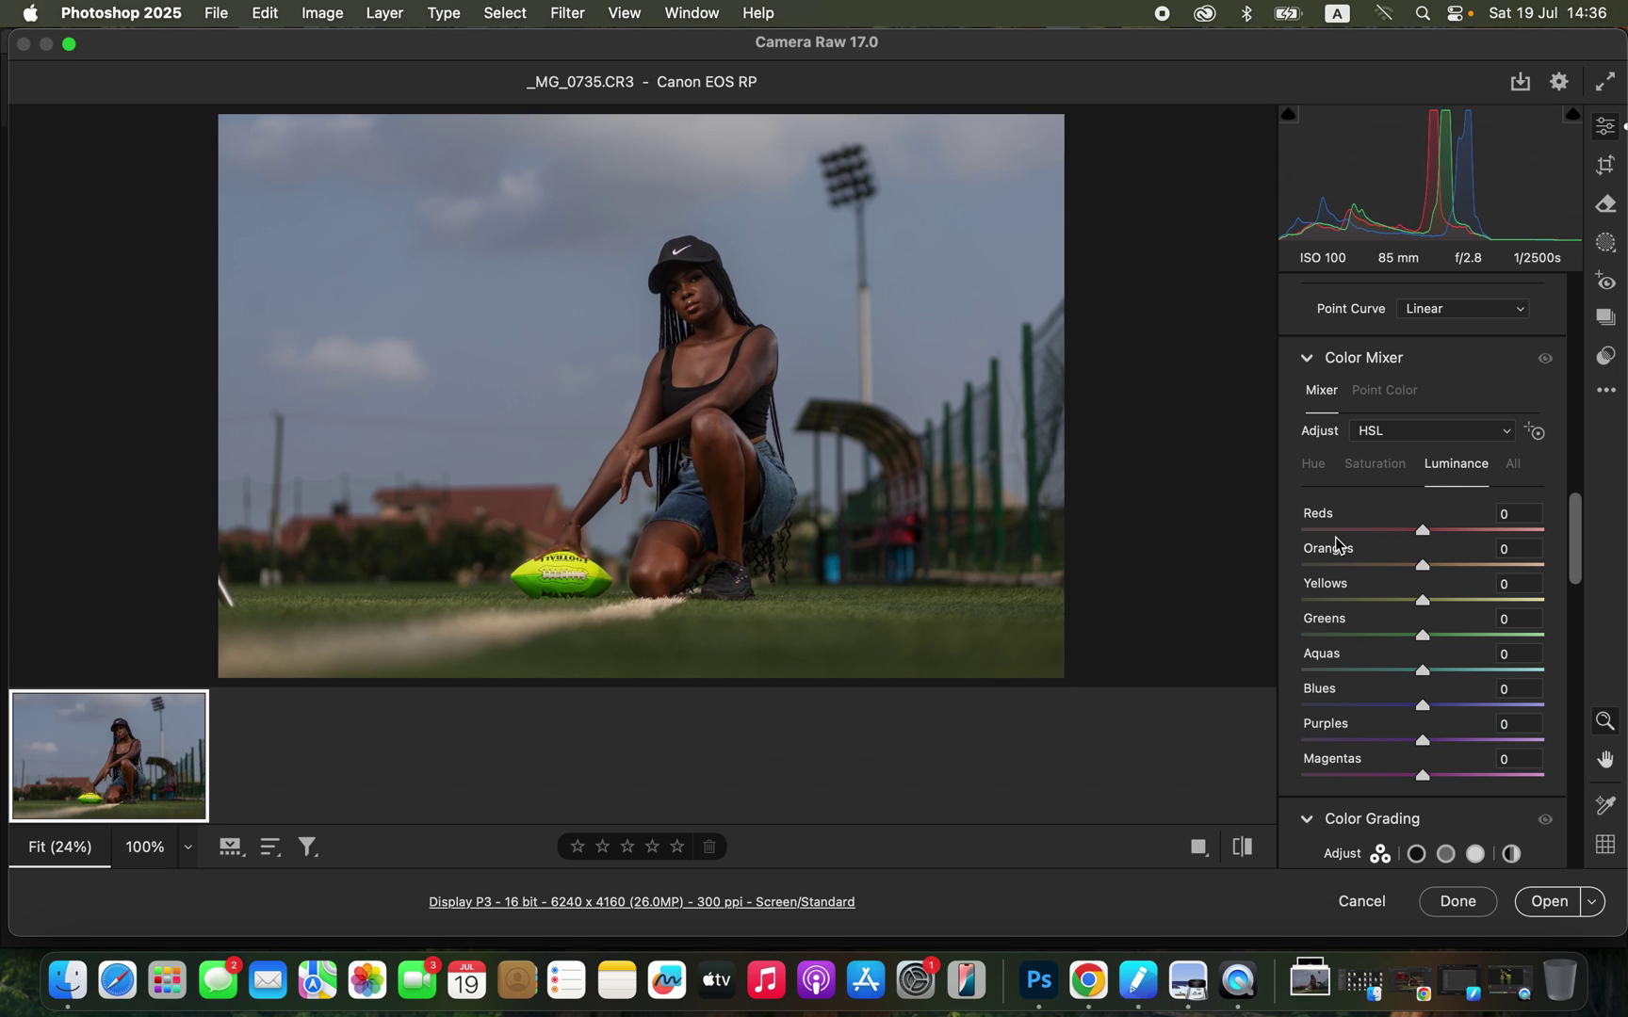
left_click(1316, 479)
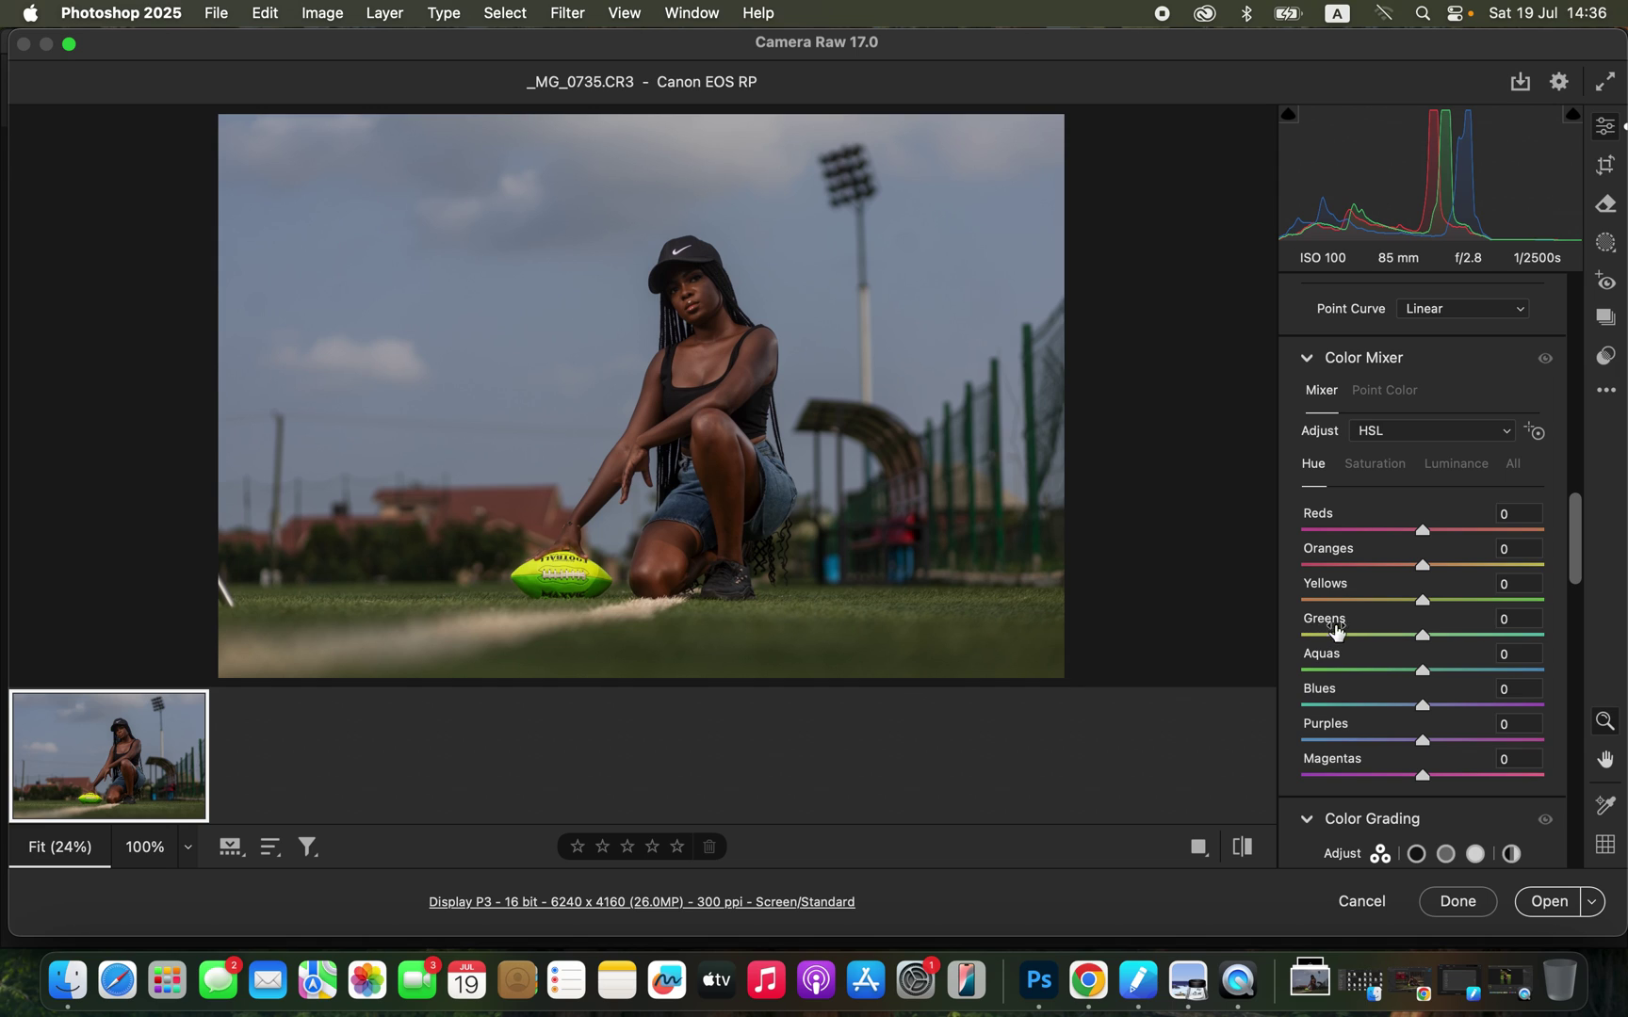
left_click_drag(1433, 635, 1509, 640)
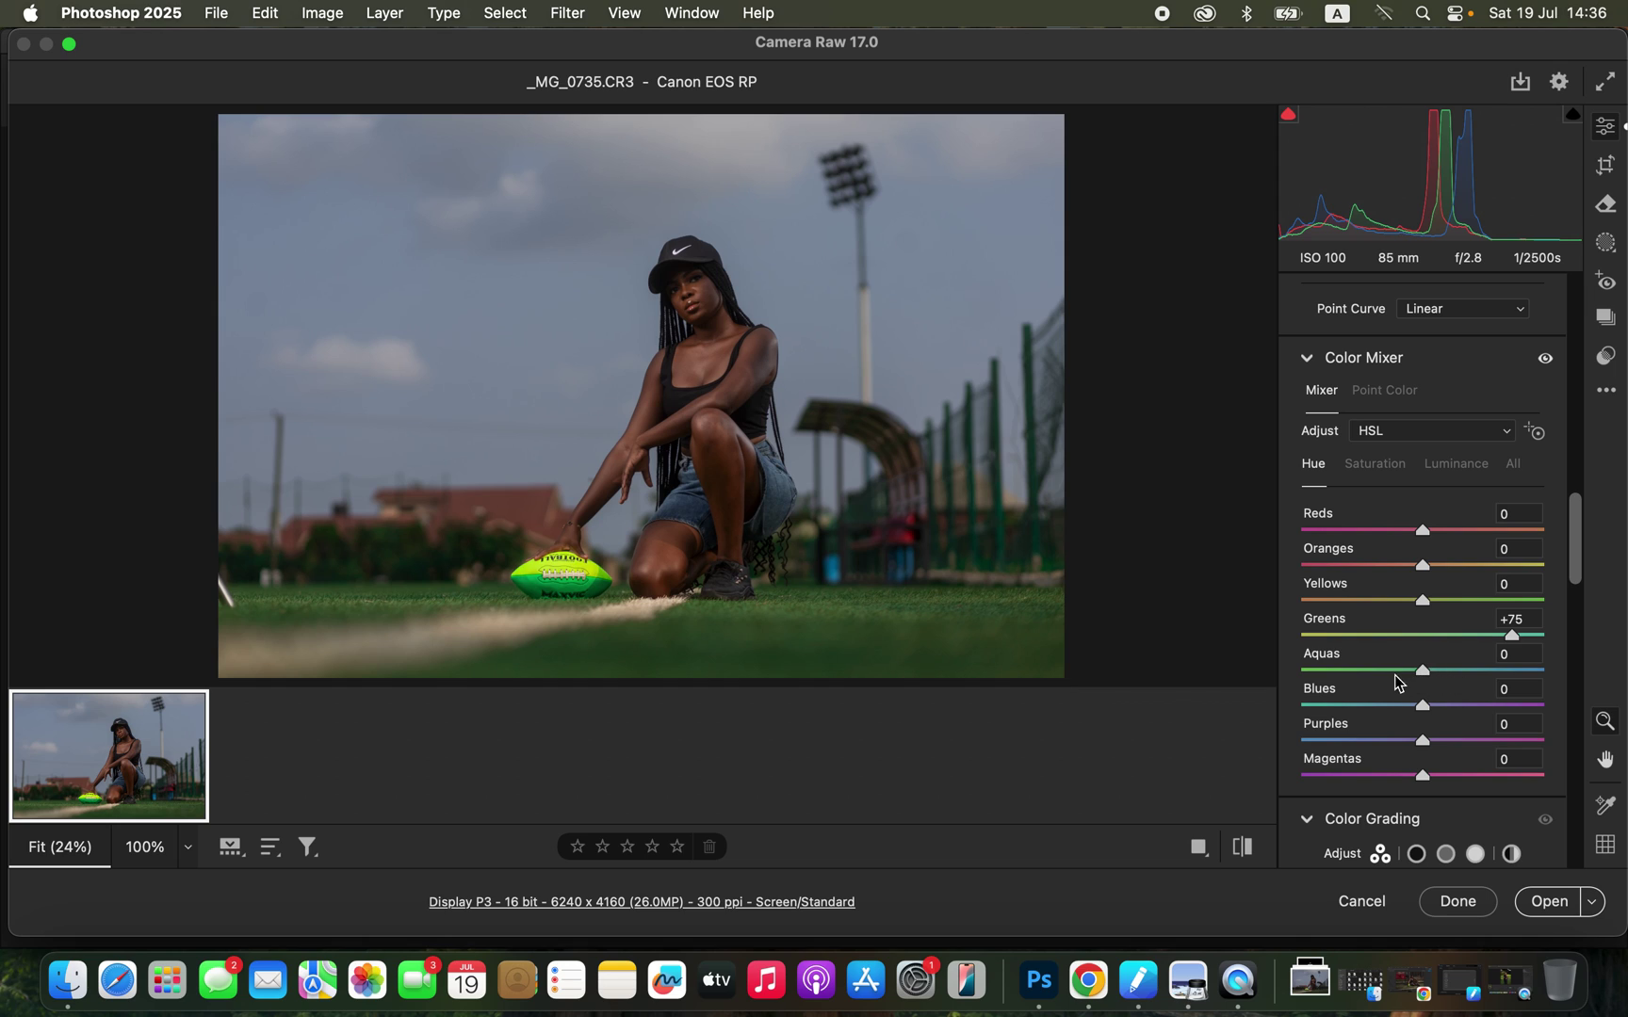
left_click_drag(1511, 635, 1357, 667)
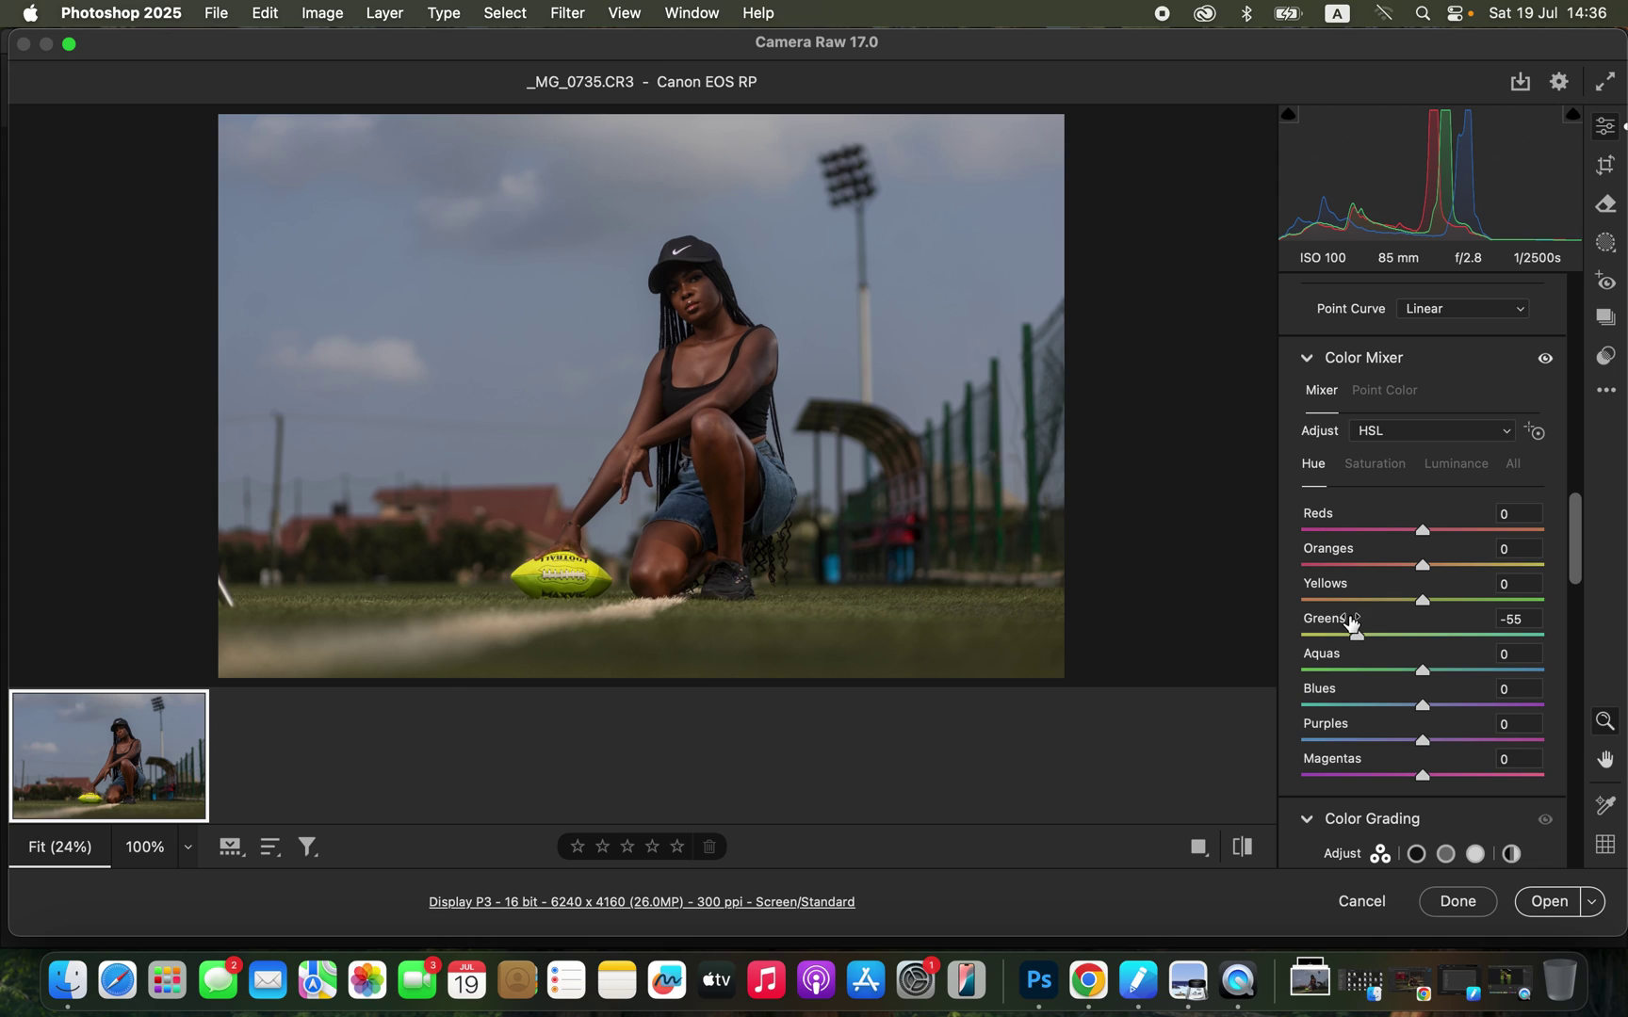
double_click(1358, 637)
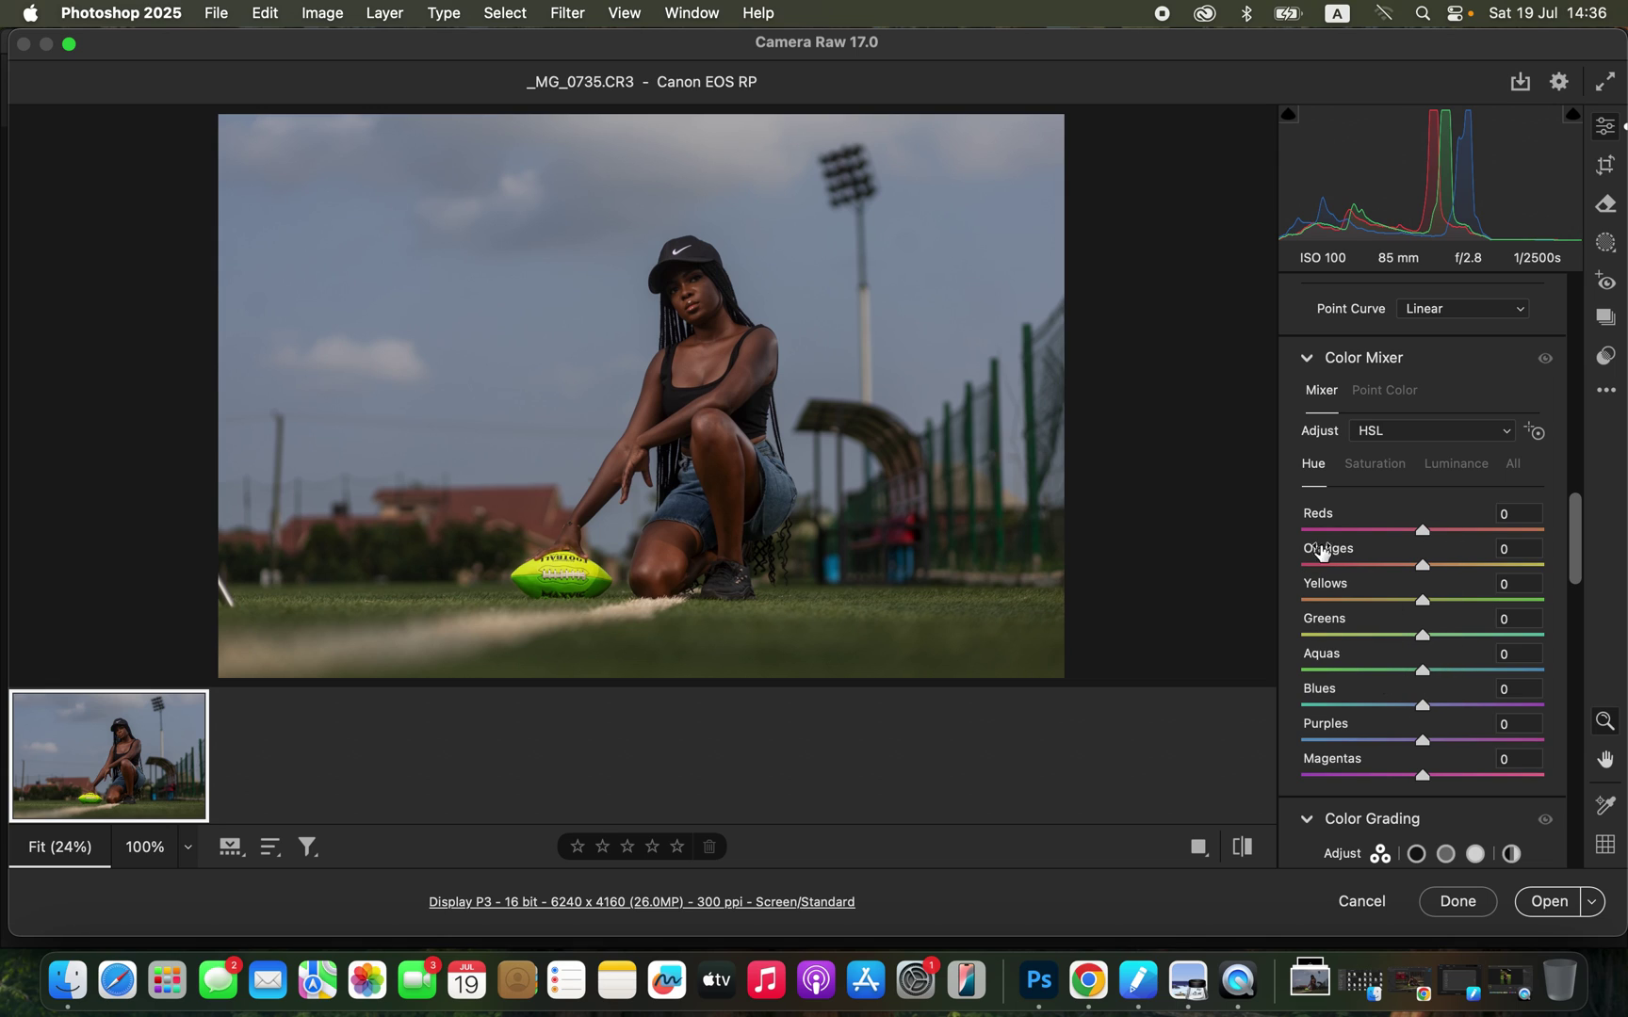
Step: Try lowering the Blues saturation and the Blues luminance to -100 in the Color Mixer, resetting each one
left_click(1385, 466)
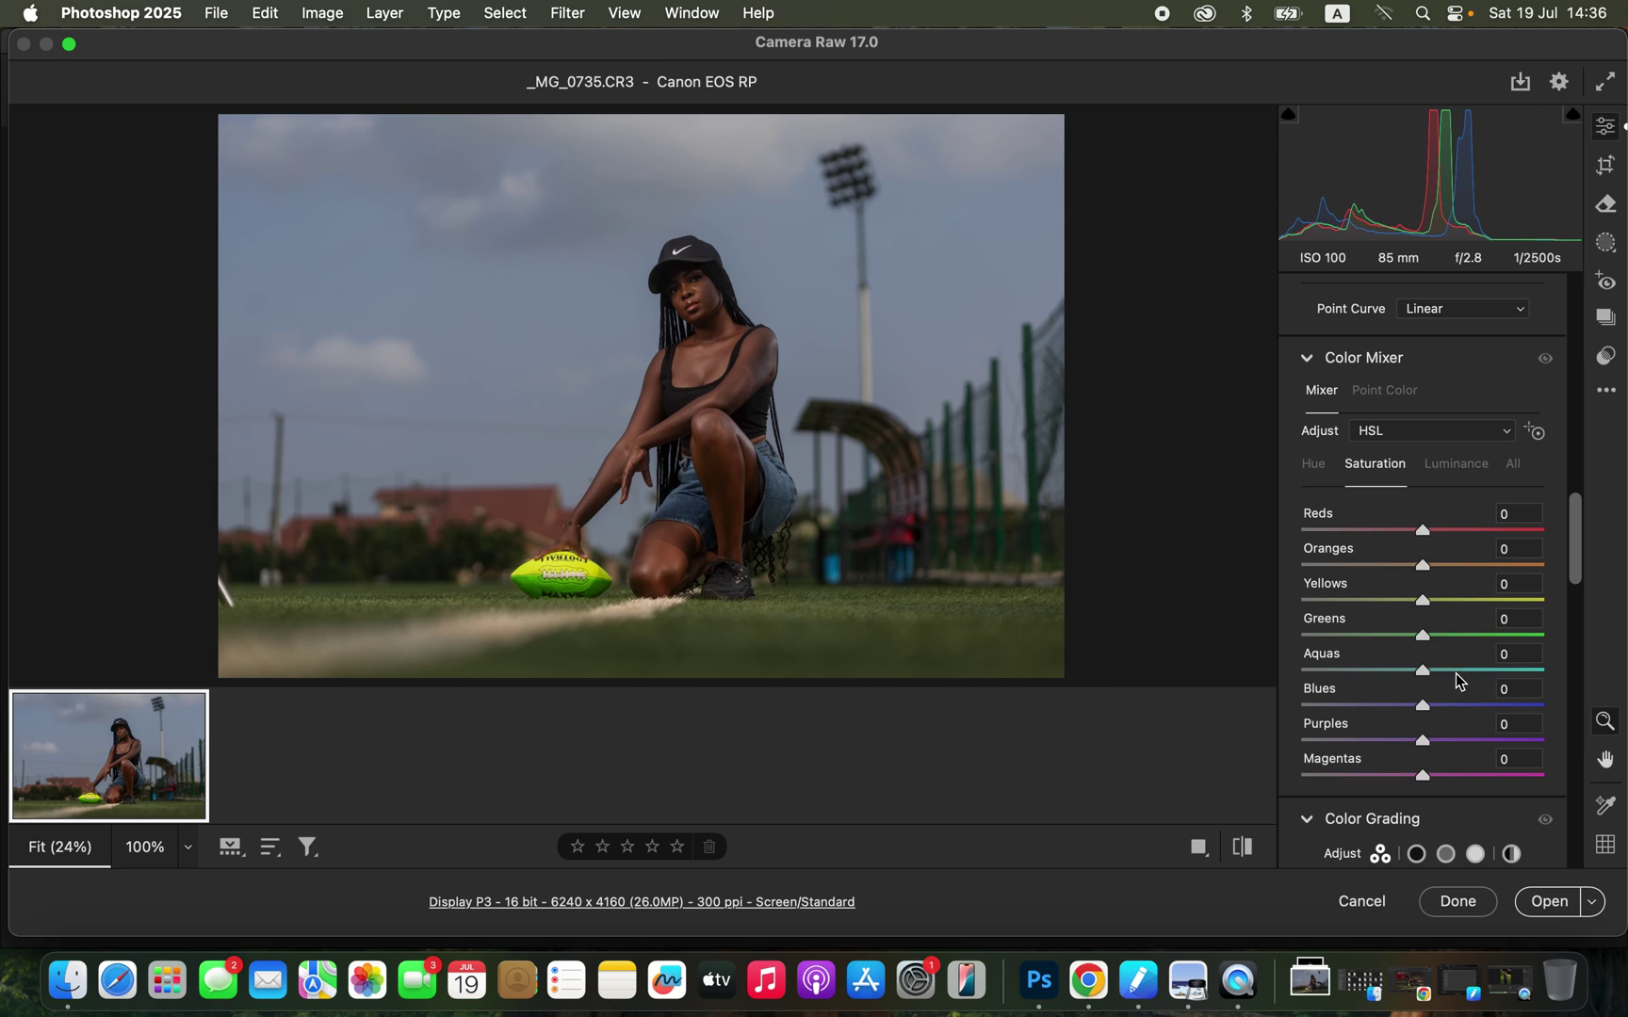
left_click_drag(1462, 703, 1300, 713)
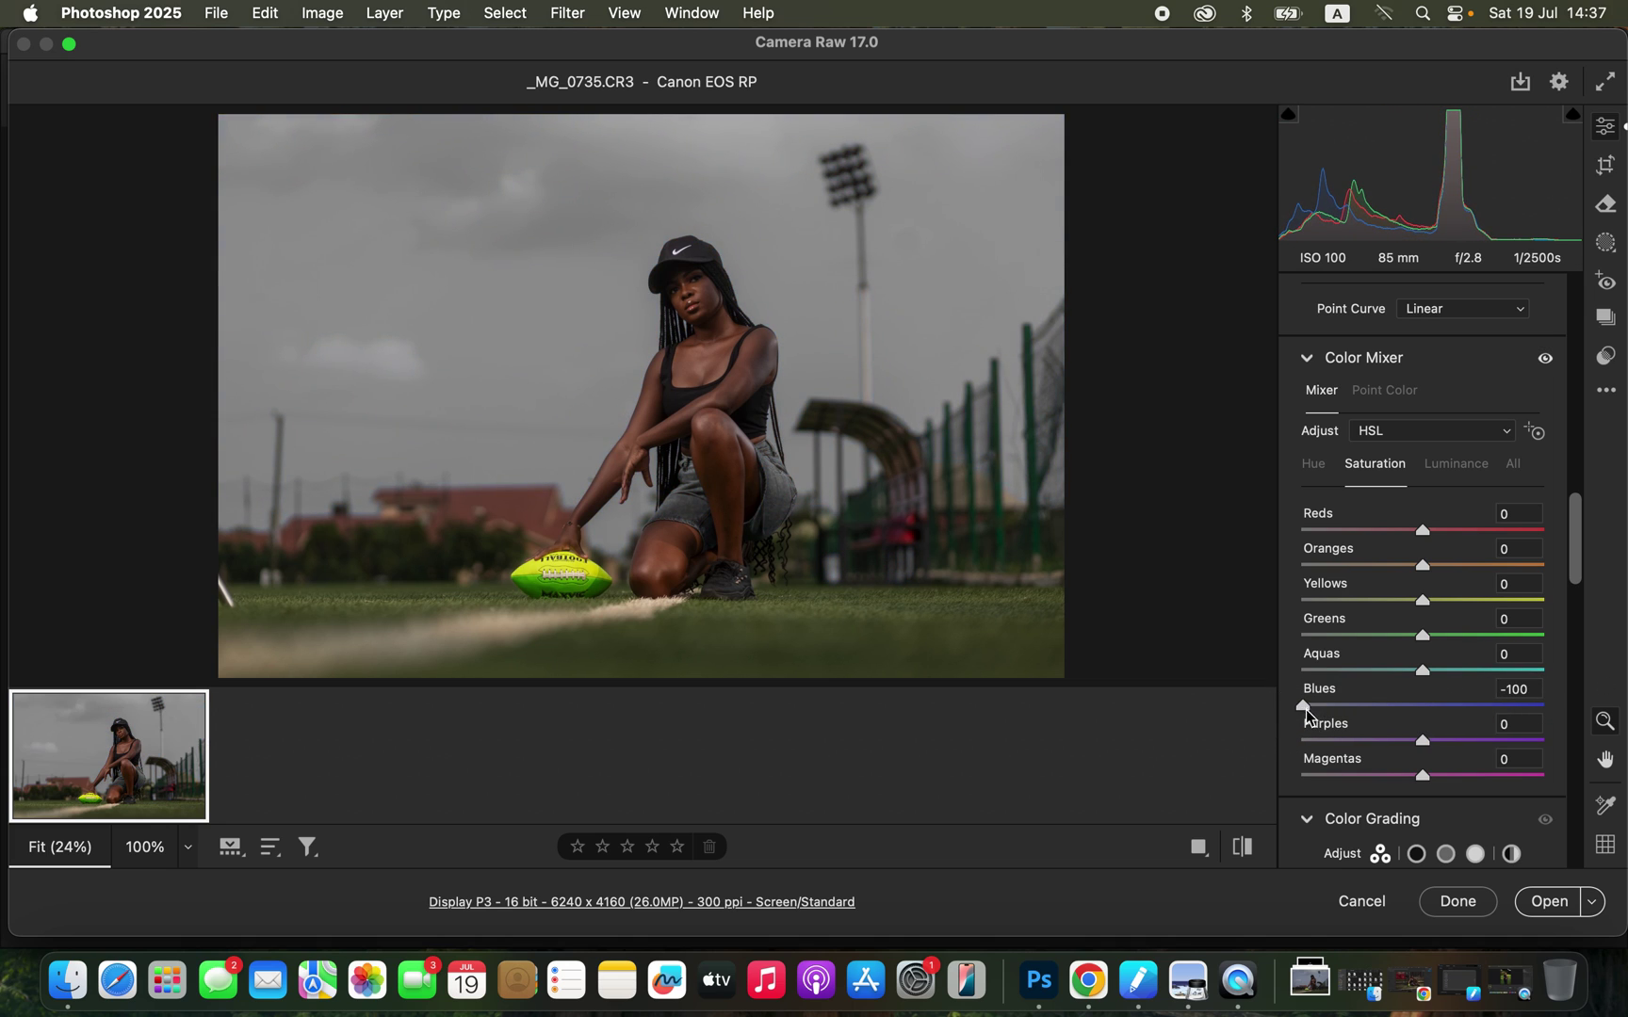
double_click(1304, 706)
left_click(1455, 462)
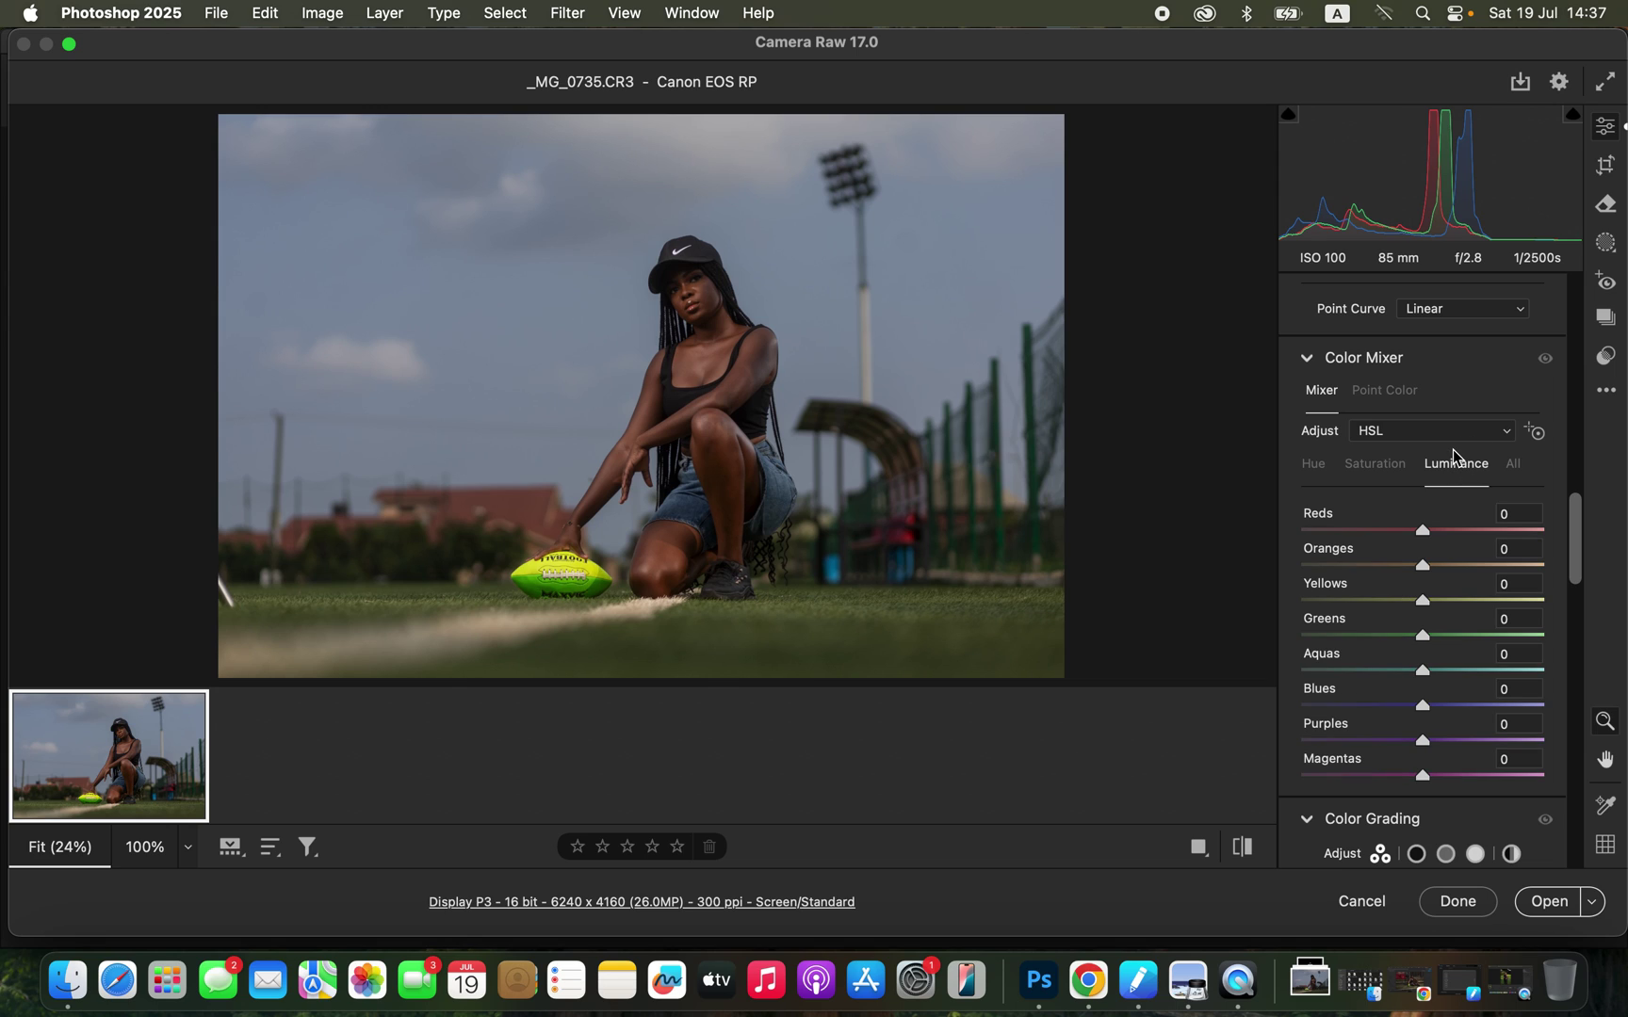
left_click_drag(1454, 711, 1281, 704)
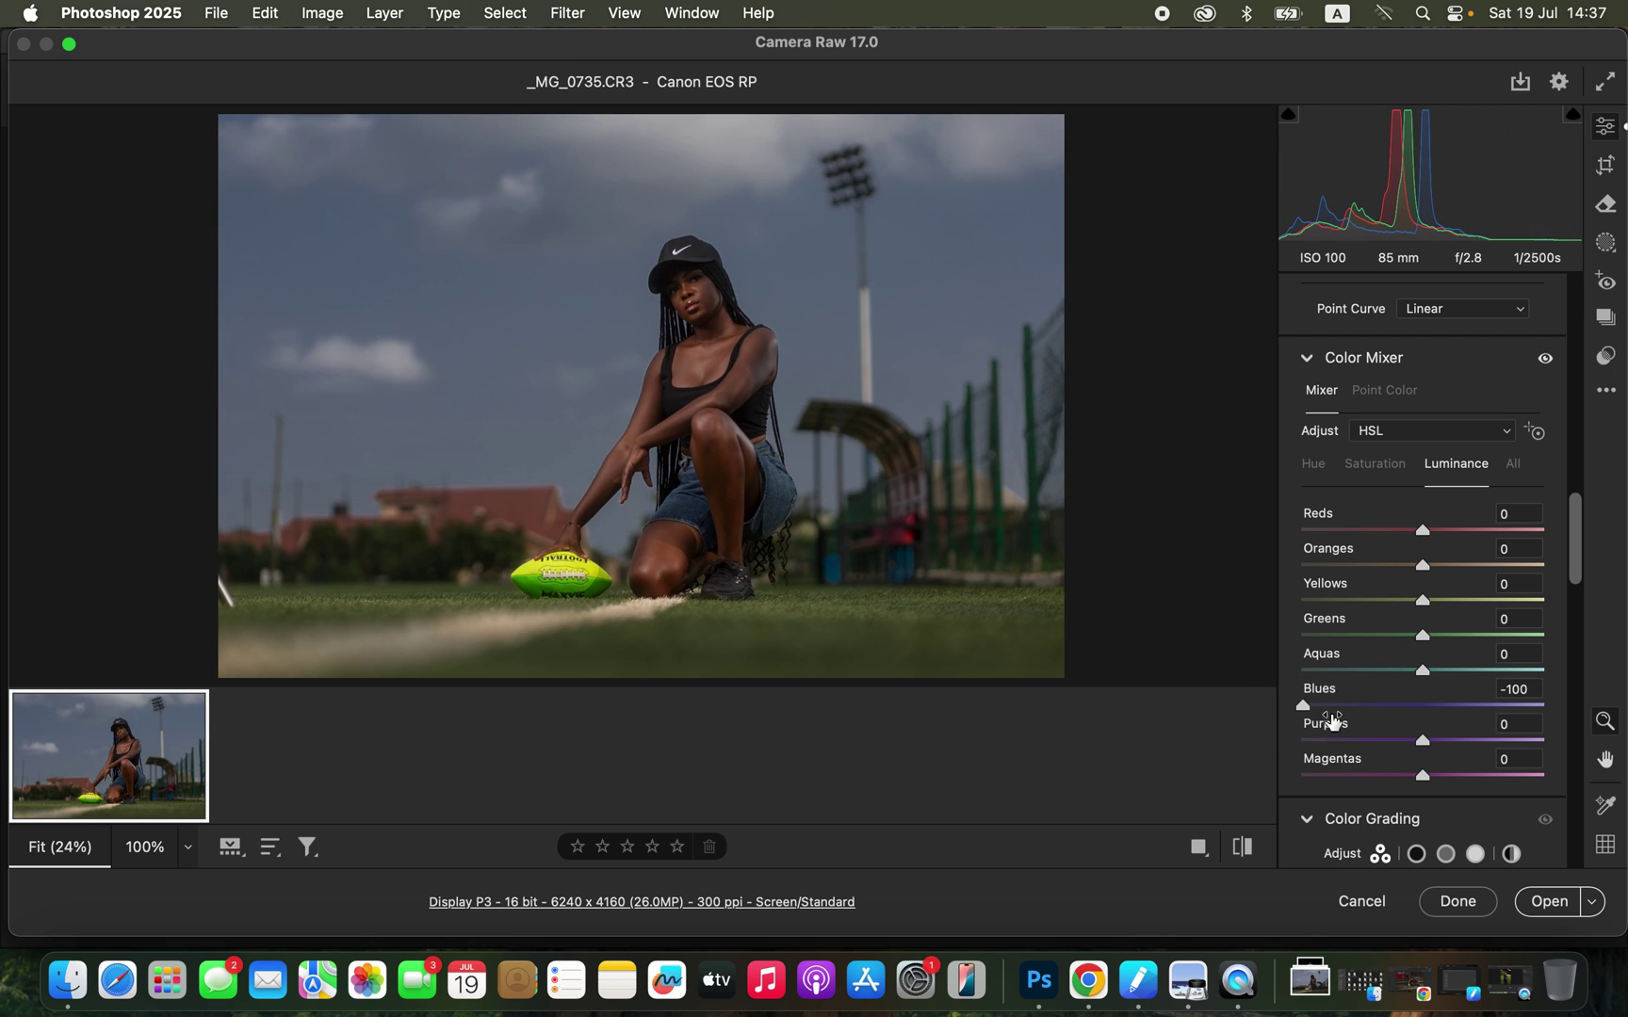
double_click(1305, 704)
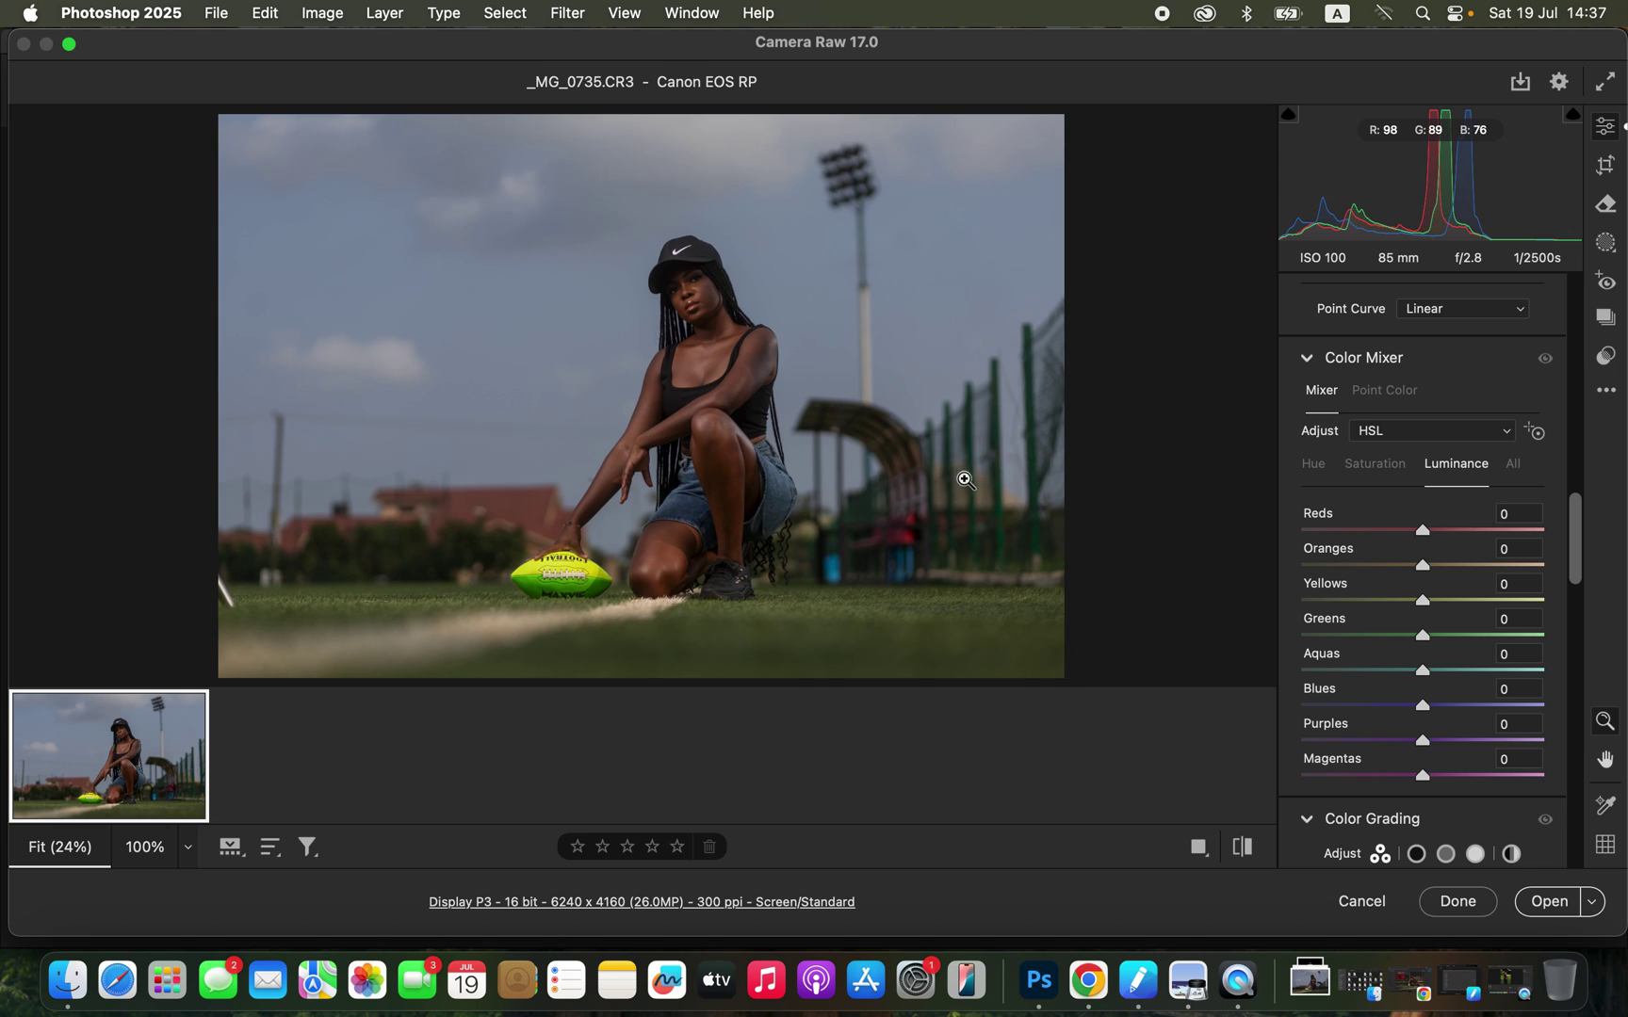
Step: Set the Blues saturation to +64 in the Color Mixer and raise the Greens saturation slightly
left_click(1317, 466)
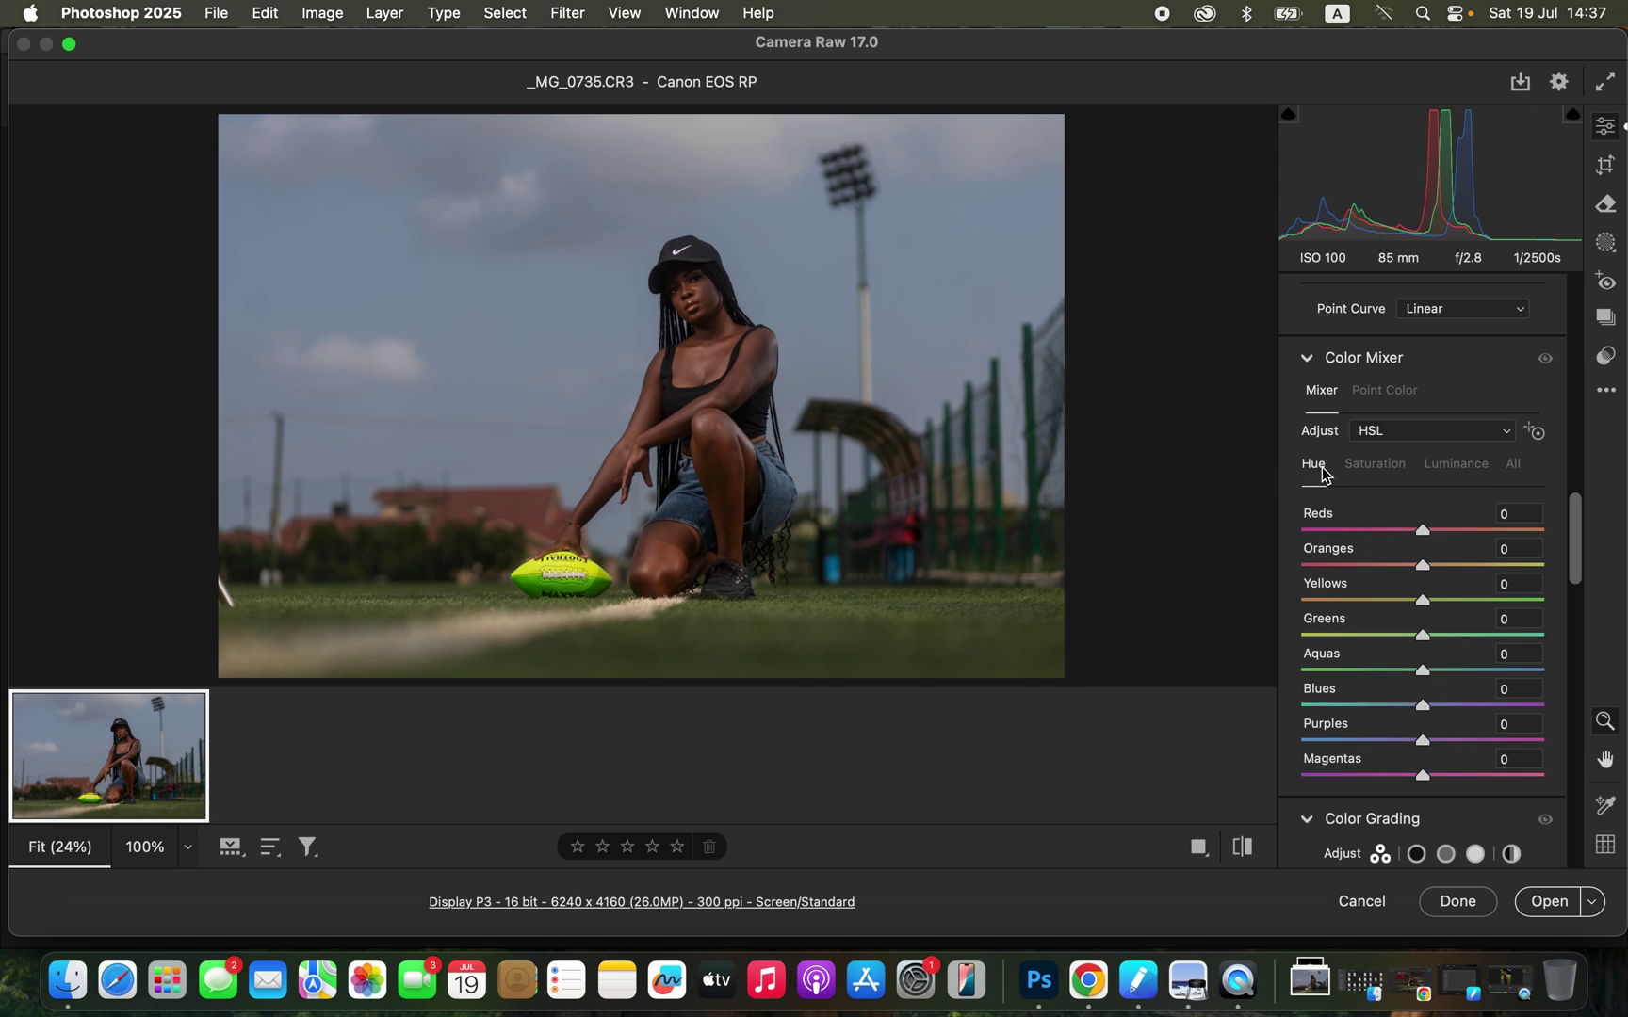
left_click(1384, 464)
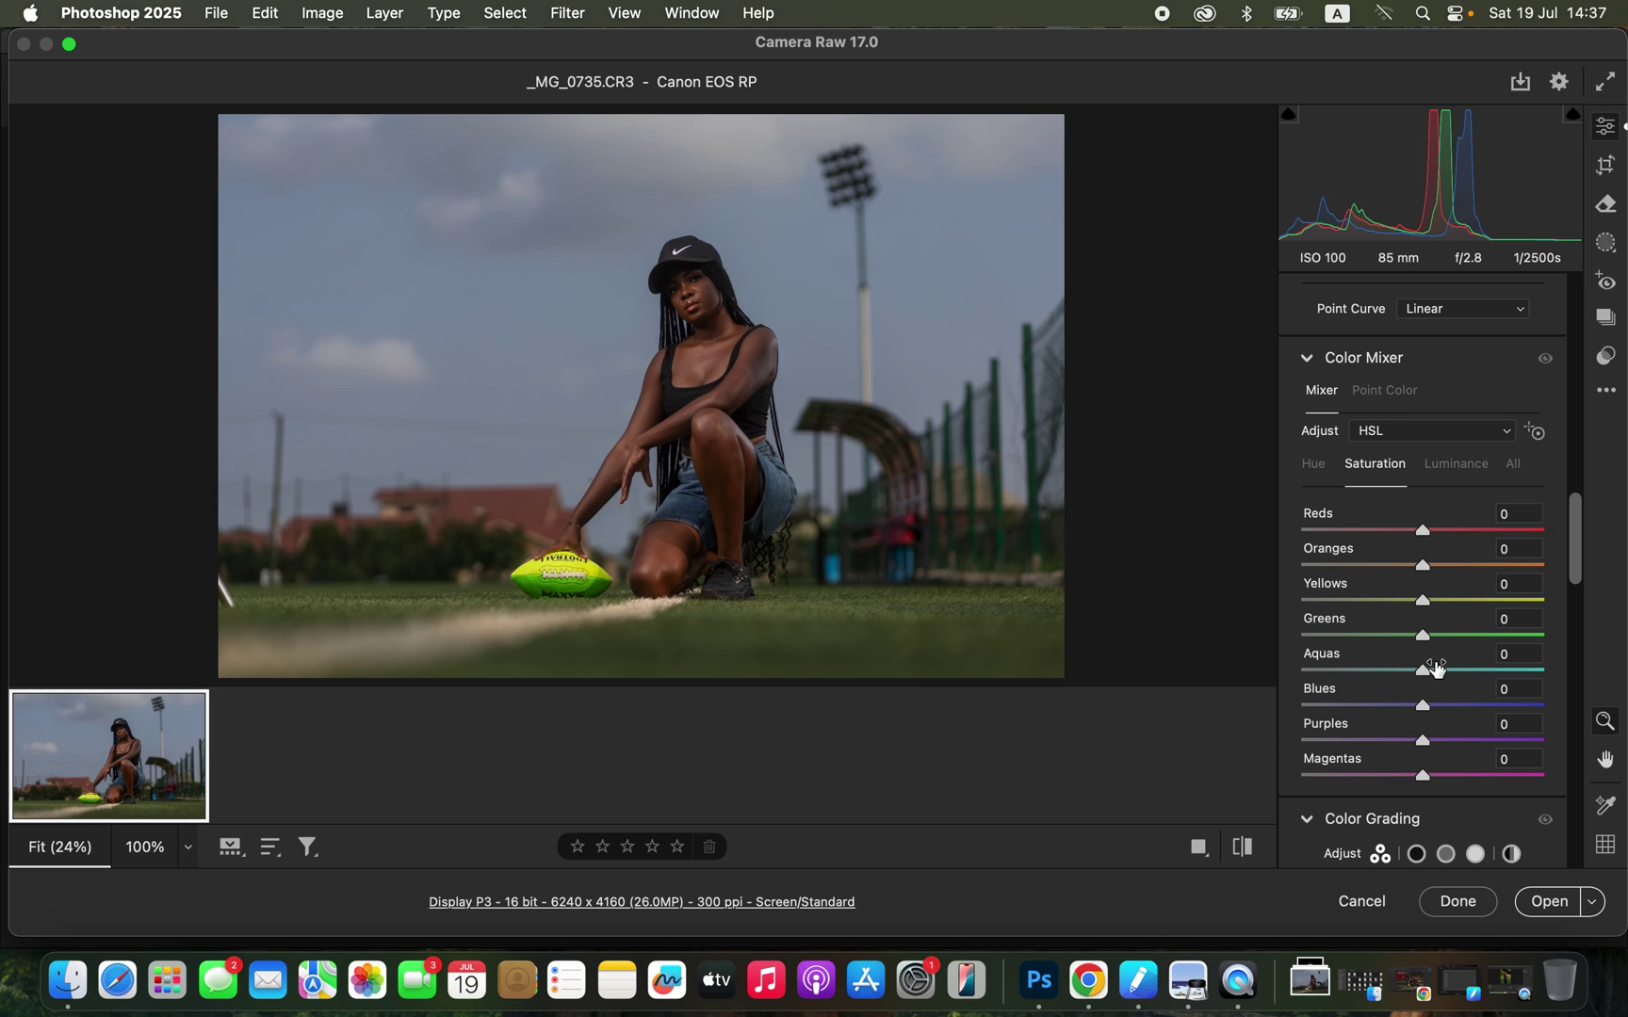
left_click_drag(1457, 707, 1504, 705)
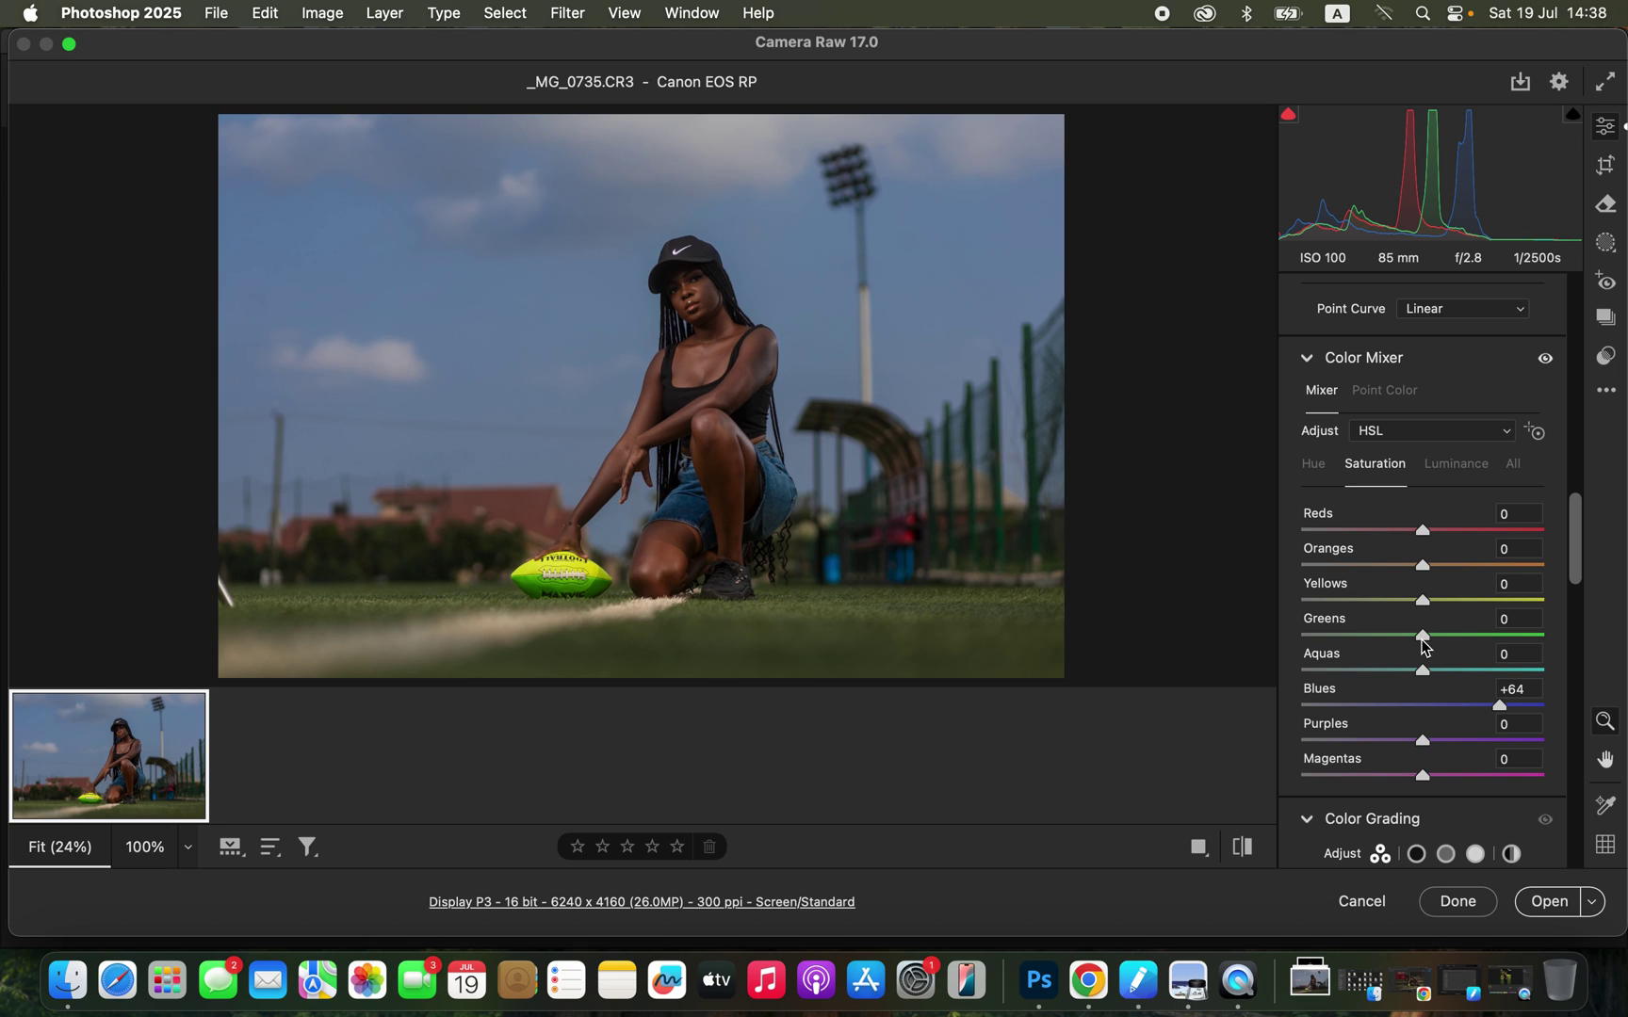
left_click_drag(1426, 643, 1435, 643)
Step: Darken the sky by setting the Blues luminance to -17 in the Color Mixer
left_click(1453, 466)
left_click_drag(1404, 706, 1410, 701)
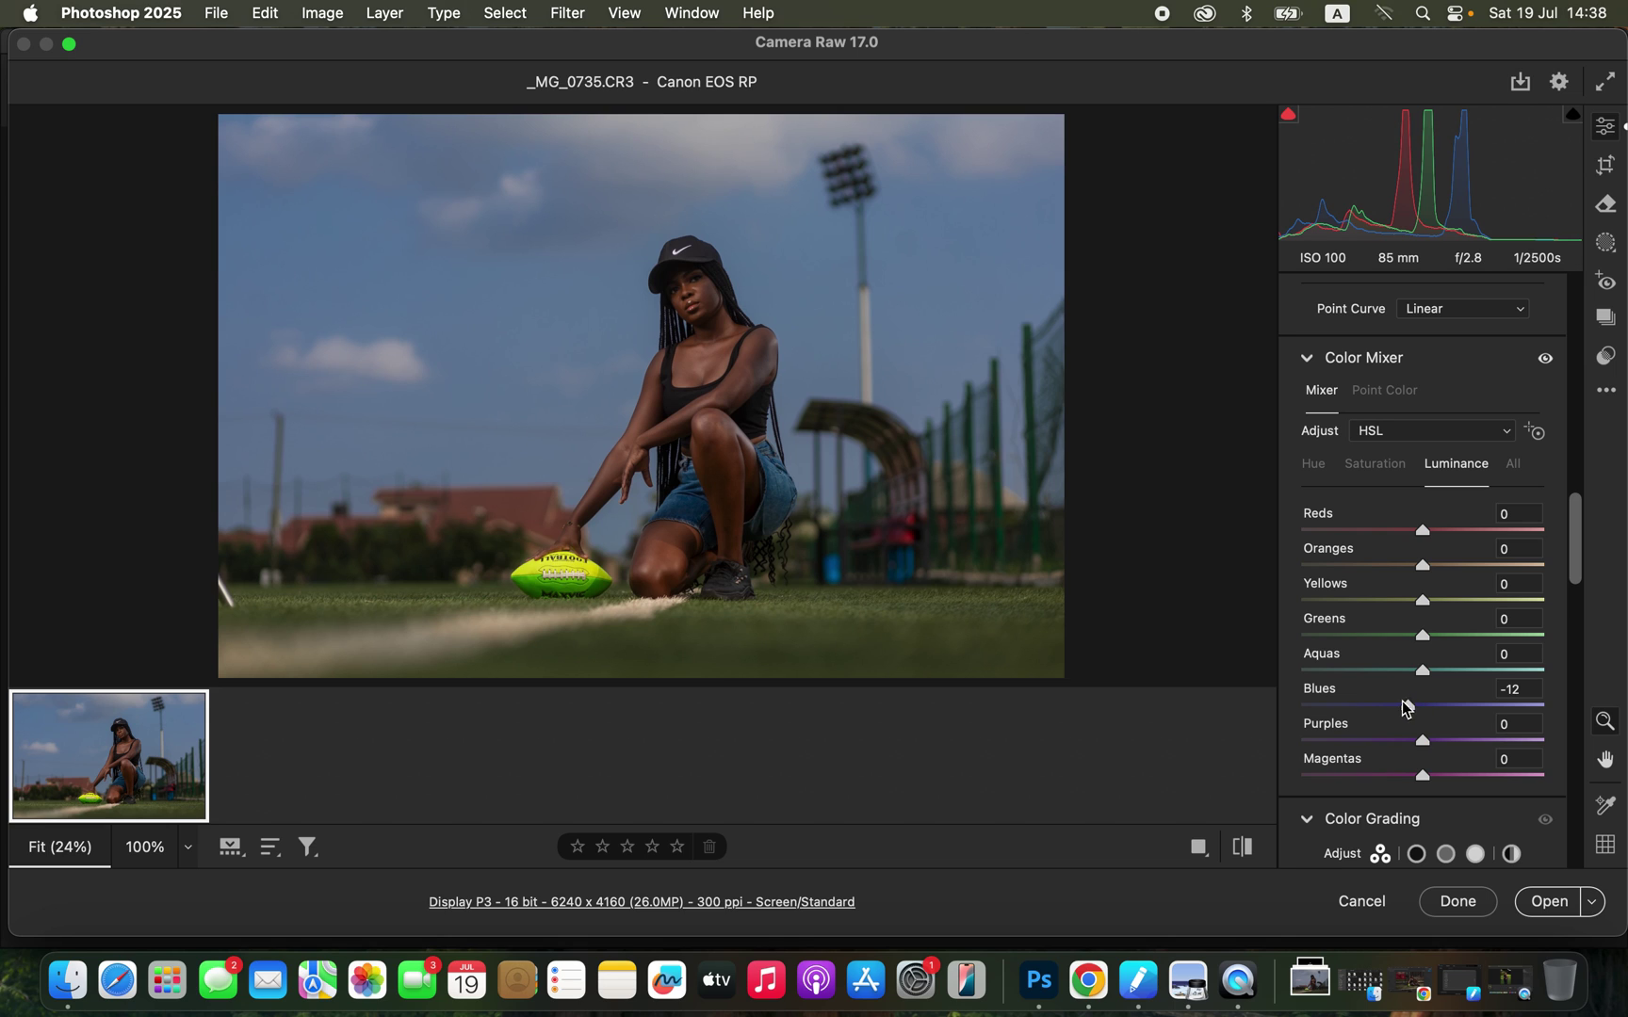
left_click_drag(1409, 709, 1289, 691)
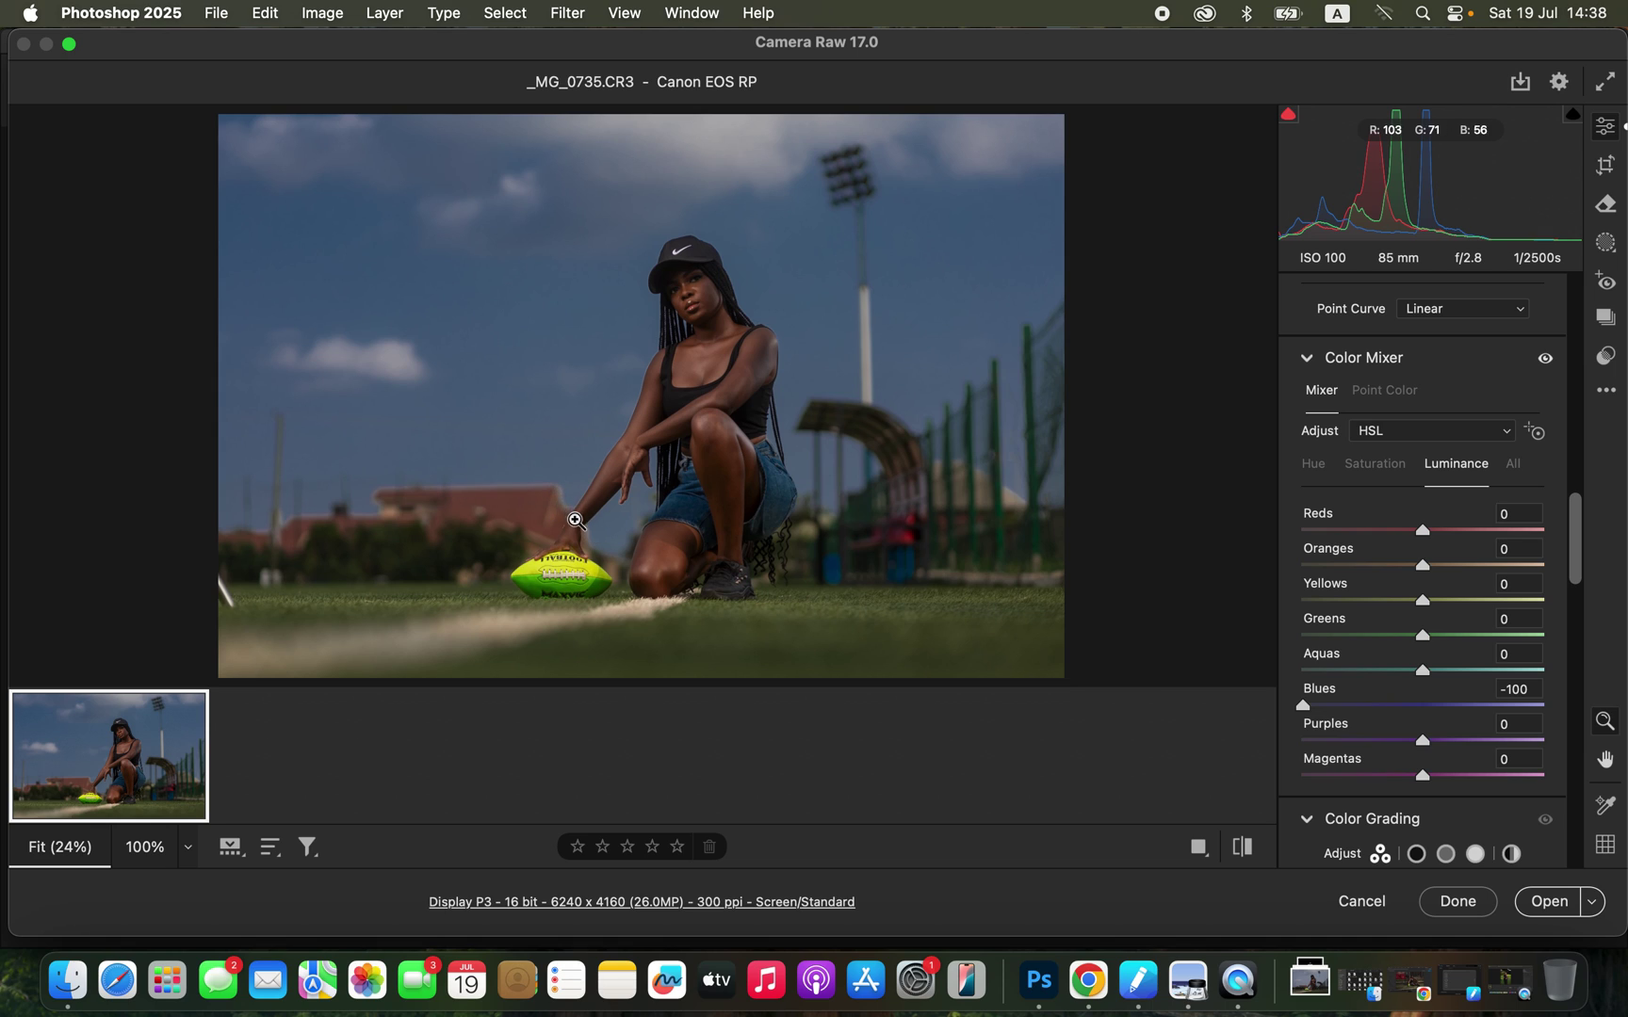
left_click(1402, 706)
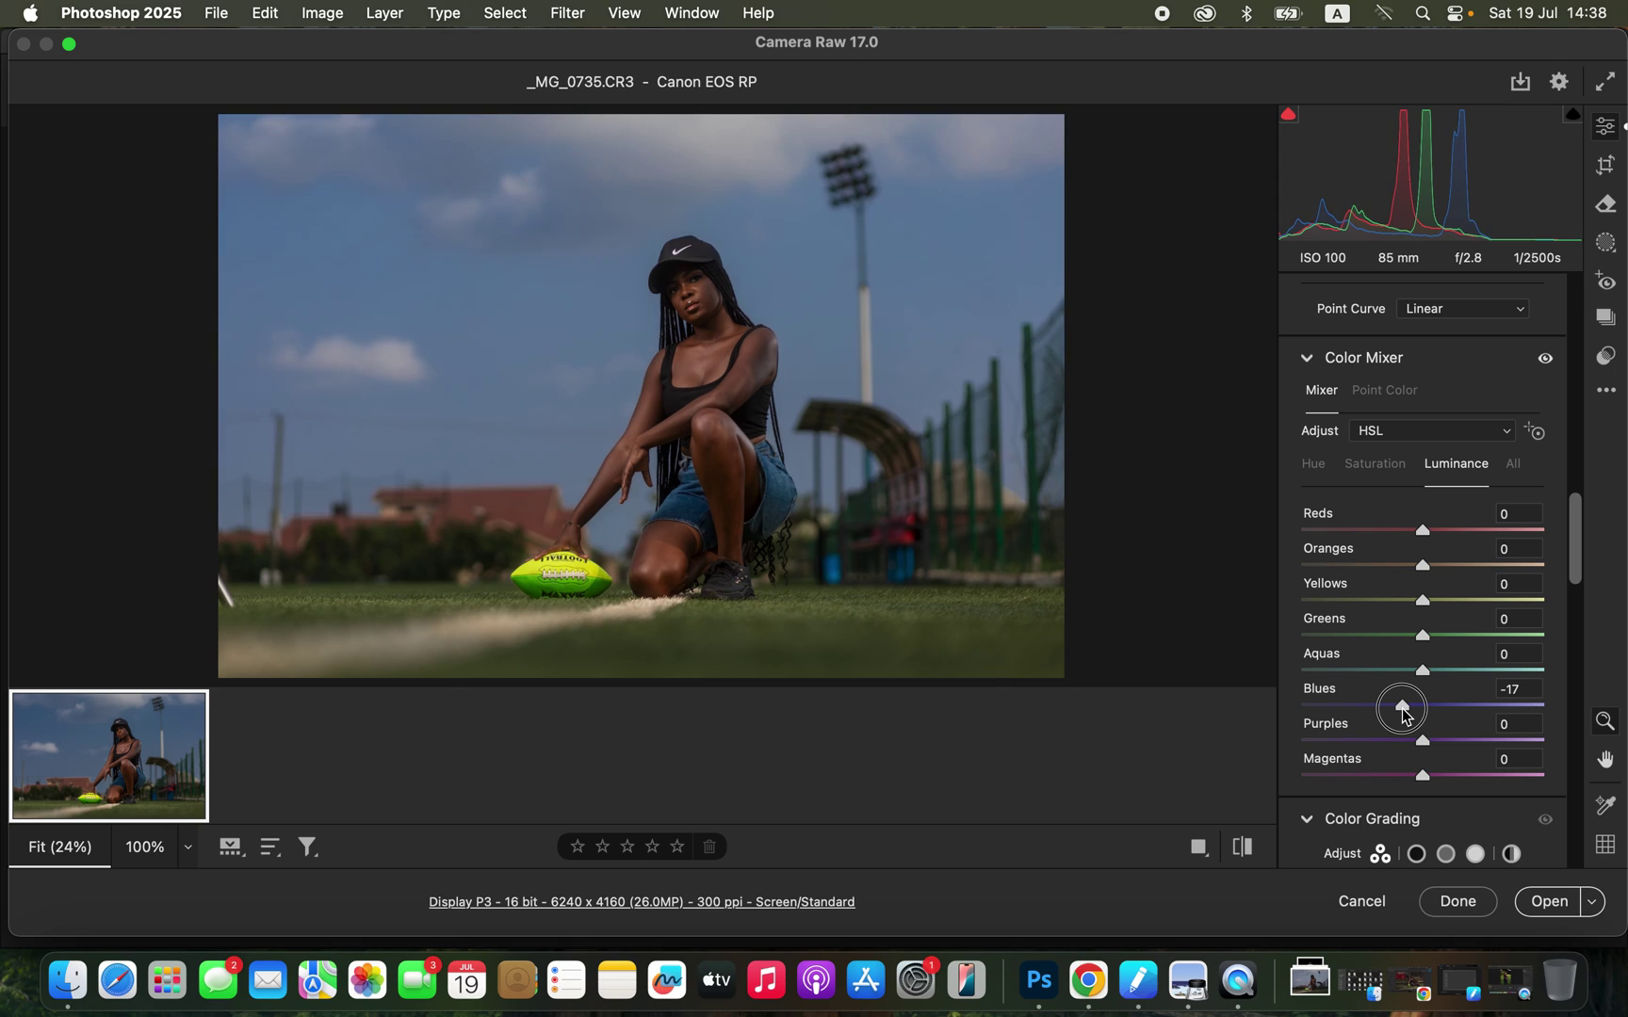
left_click_drag(1404, 713, 1404, 713)
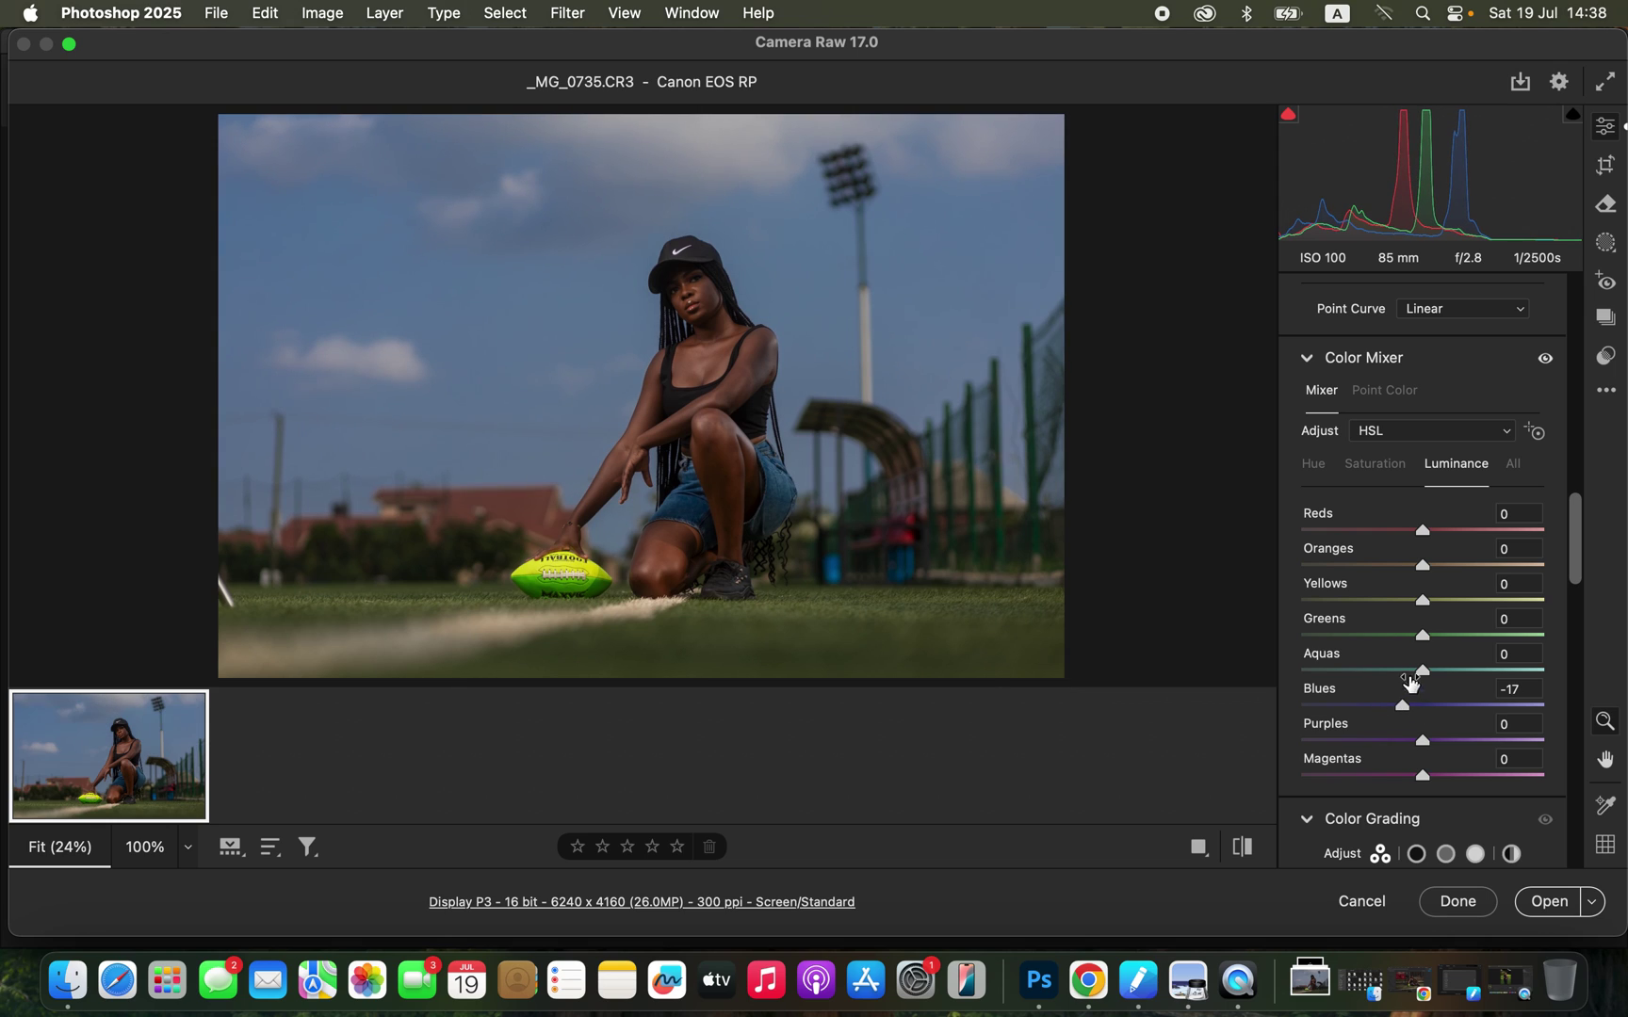
Step: Set the Blues hue to -14, comparing against the original photo, and nudge the Oranges hue slightly higher
left_click(1316, 464)
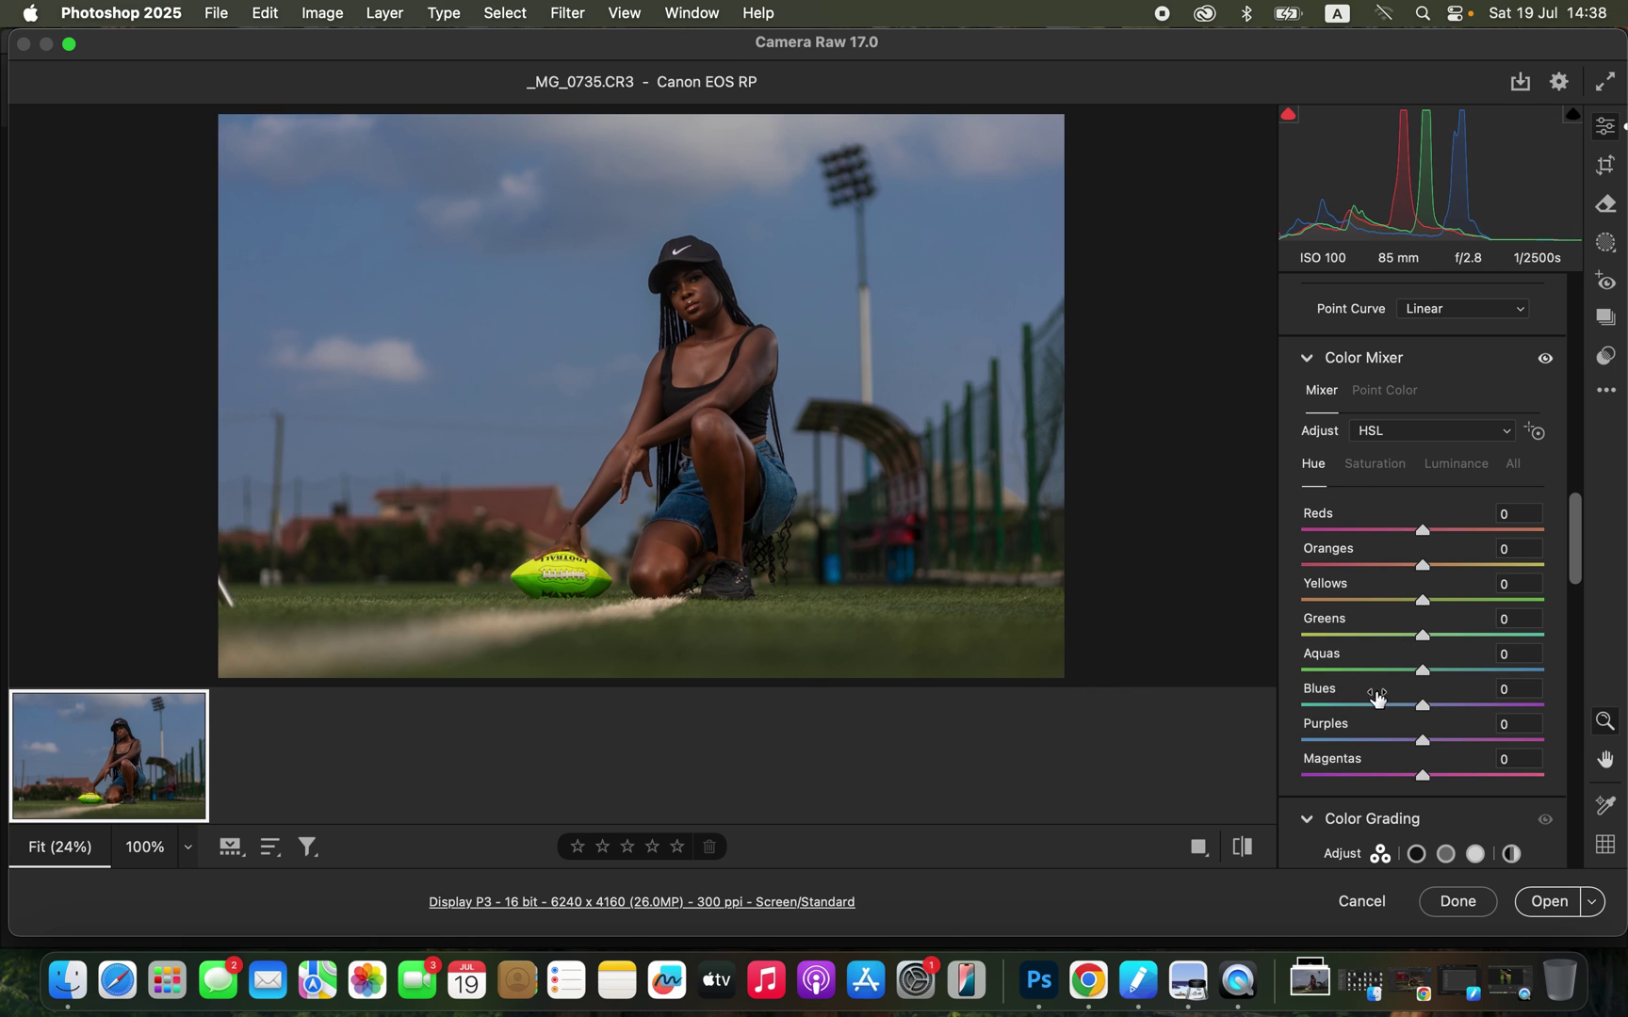
left_click_drag(1412, 711, 1404, 713)
left_click(1251, 849)
left_click(1253, 850)
left_click(1254, 849)
left_click(1254, 849)
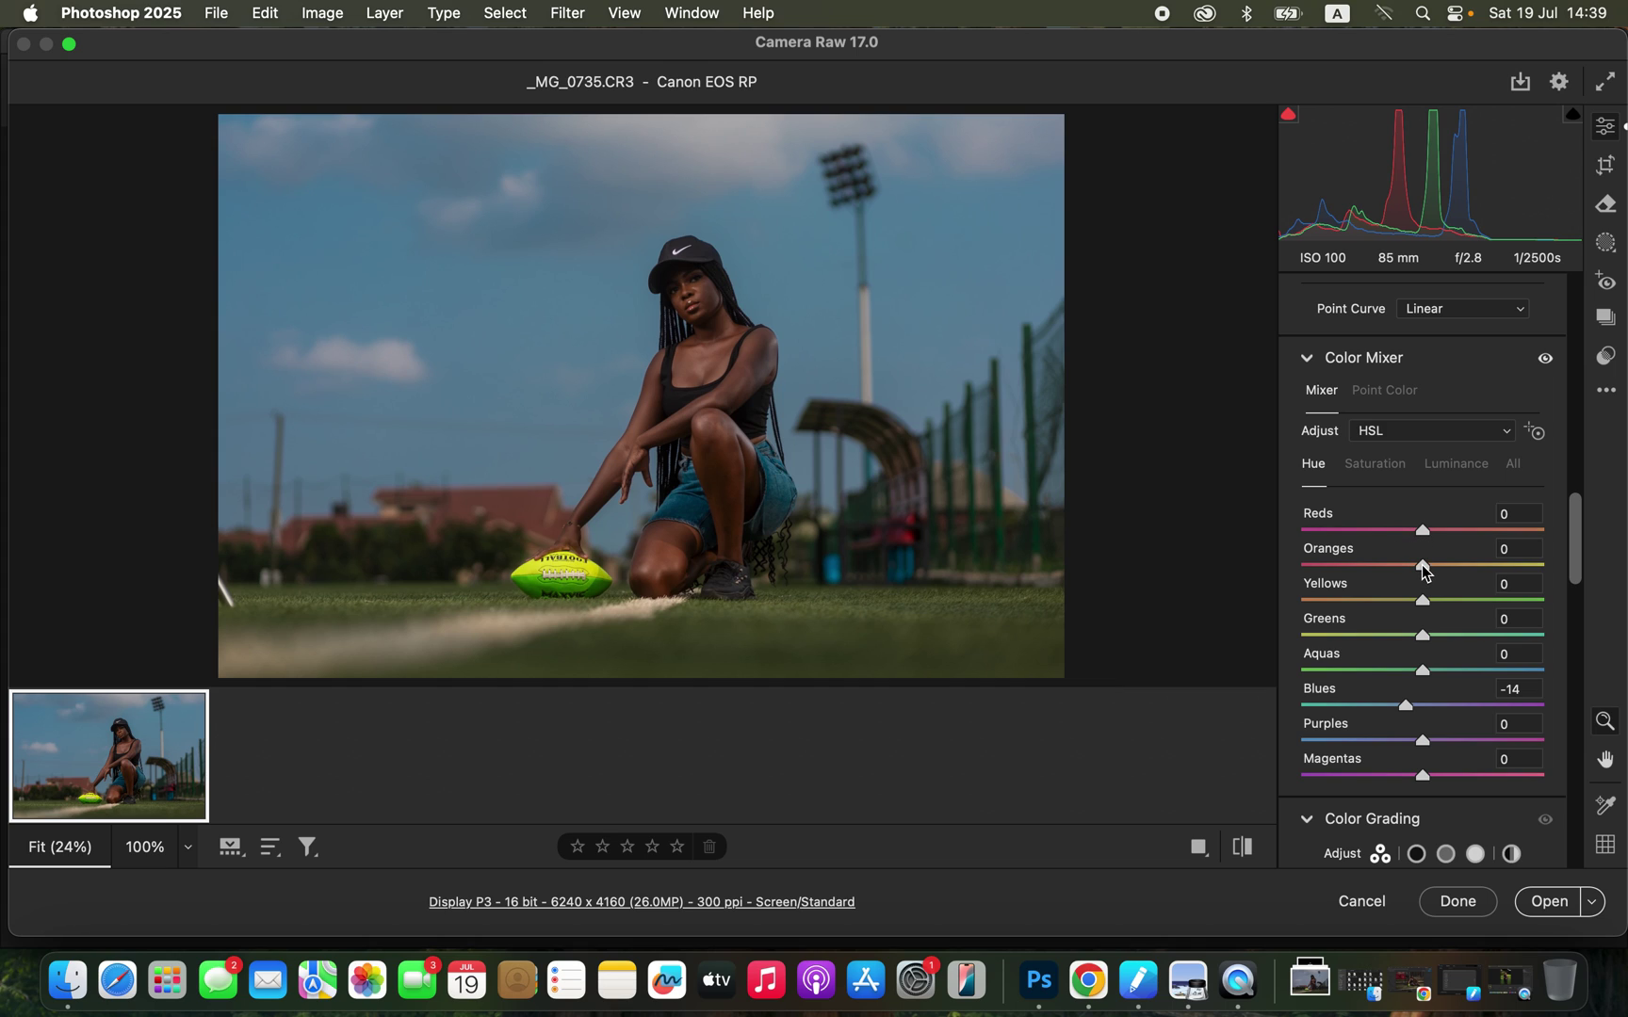
left_click_drag(1424, 572, 1429, 571)
Step: Try green (hue 152) and yellow (hue 54, saturation 82) tints on the Color Grading highlights, and reset the wheel
left_click_drag(1573, 570, 1588, 650)
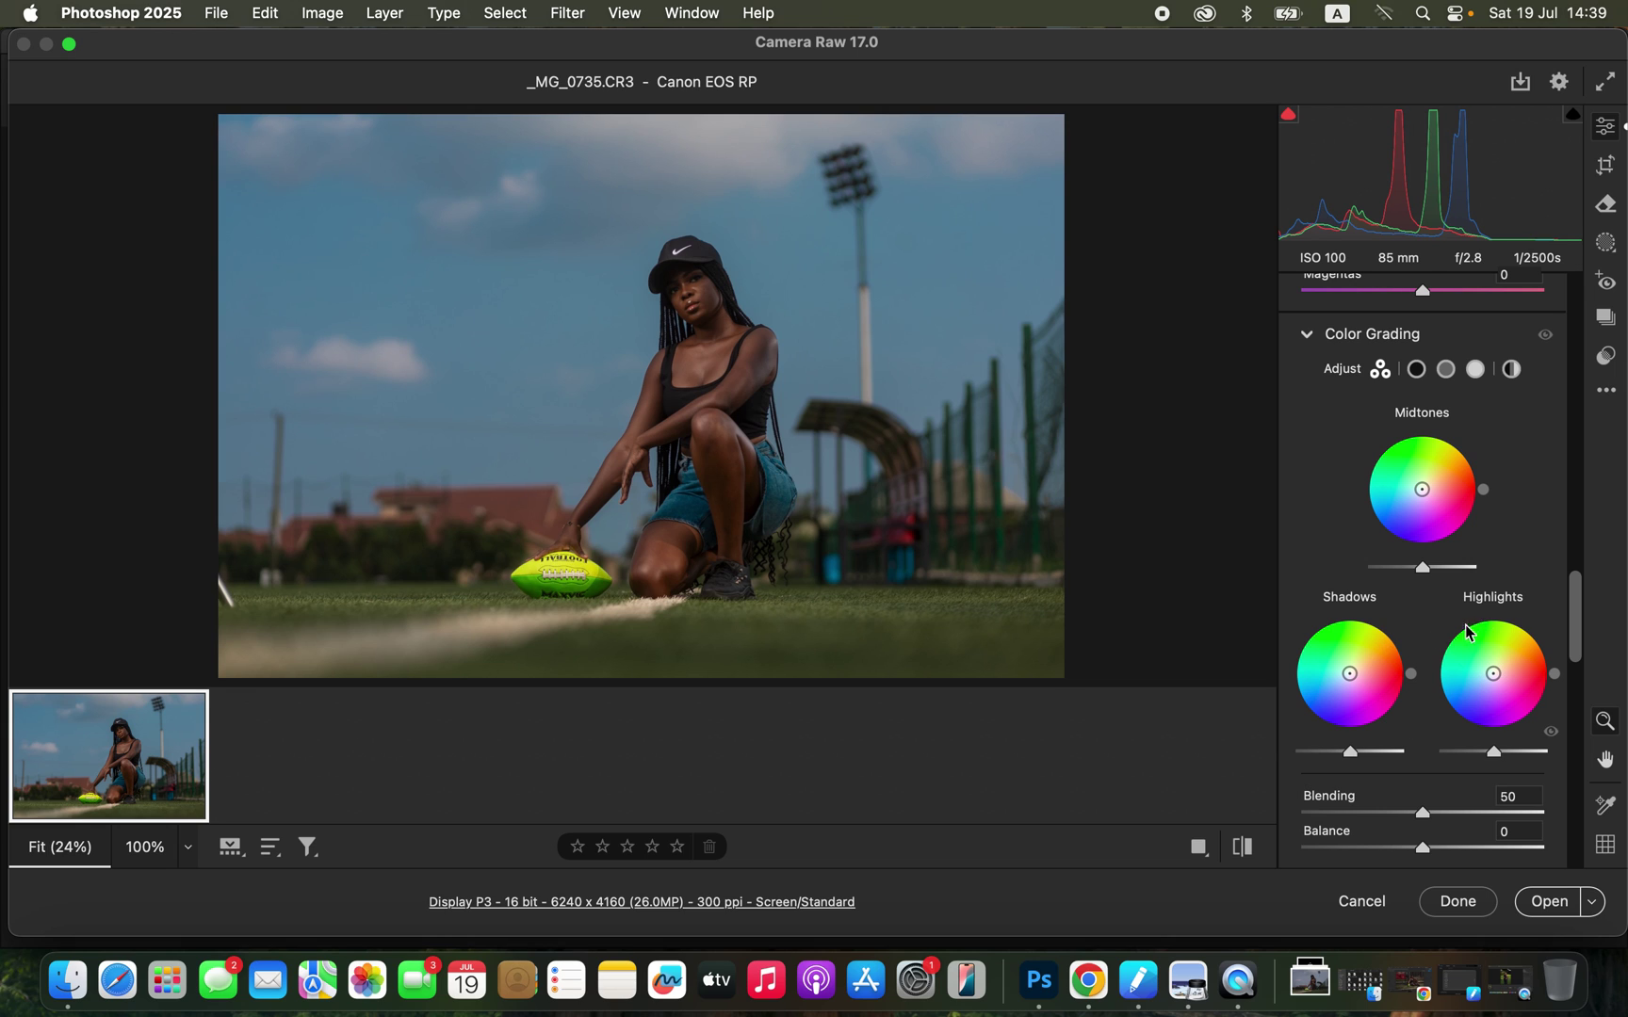
left_click_drag(1492, 673, 1459, 656)
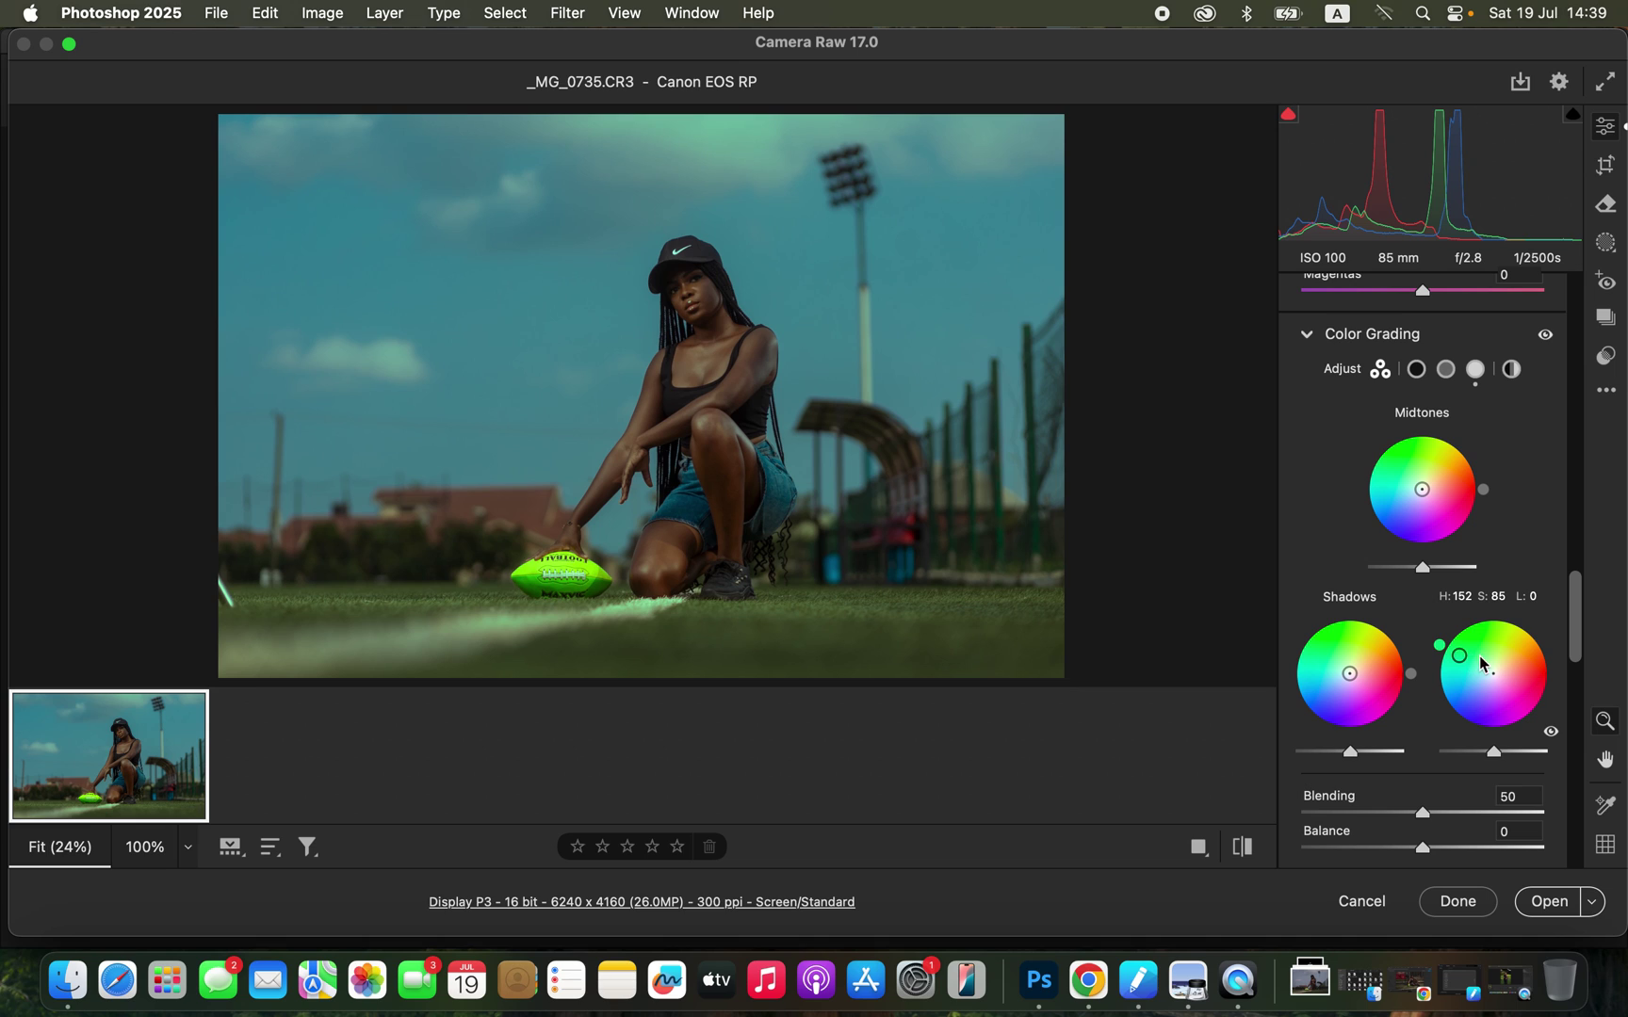
left_click_drag(1463, 663, 1485, 670)
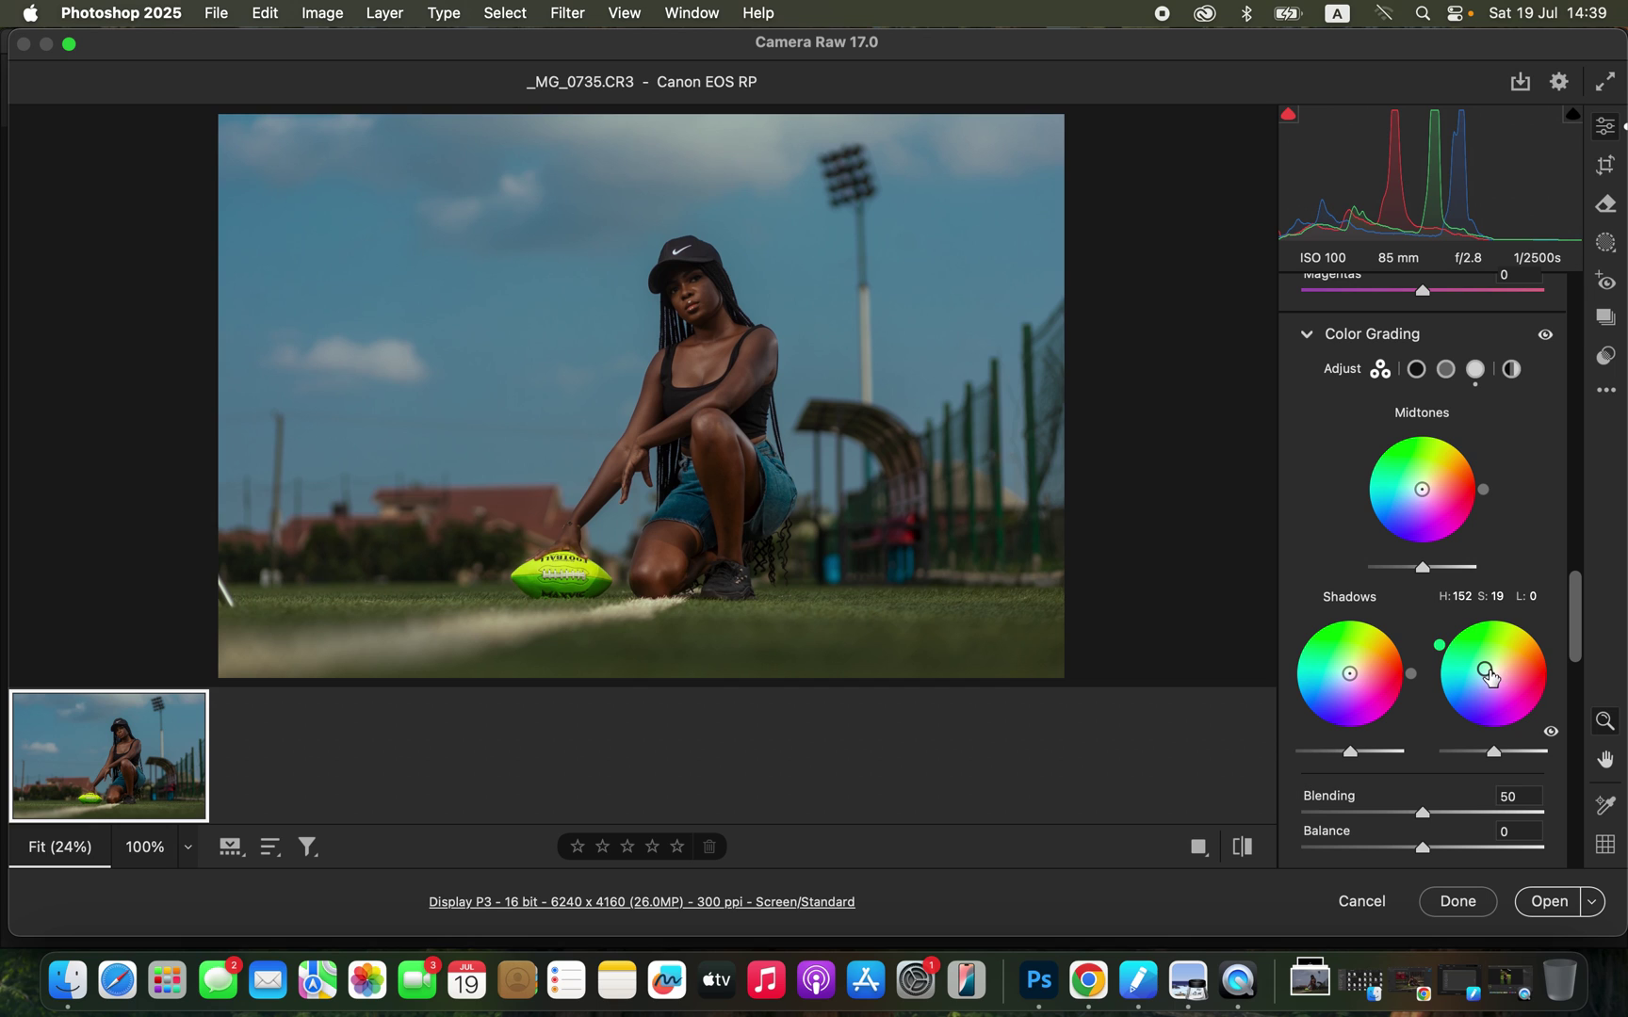
left_click_drag(1488, 675, 1514, 644)
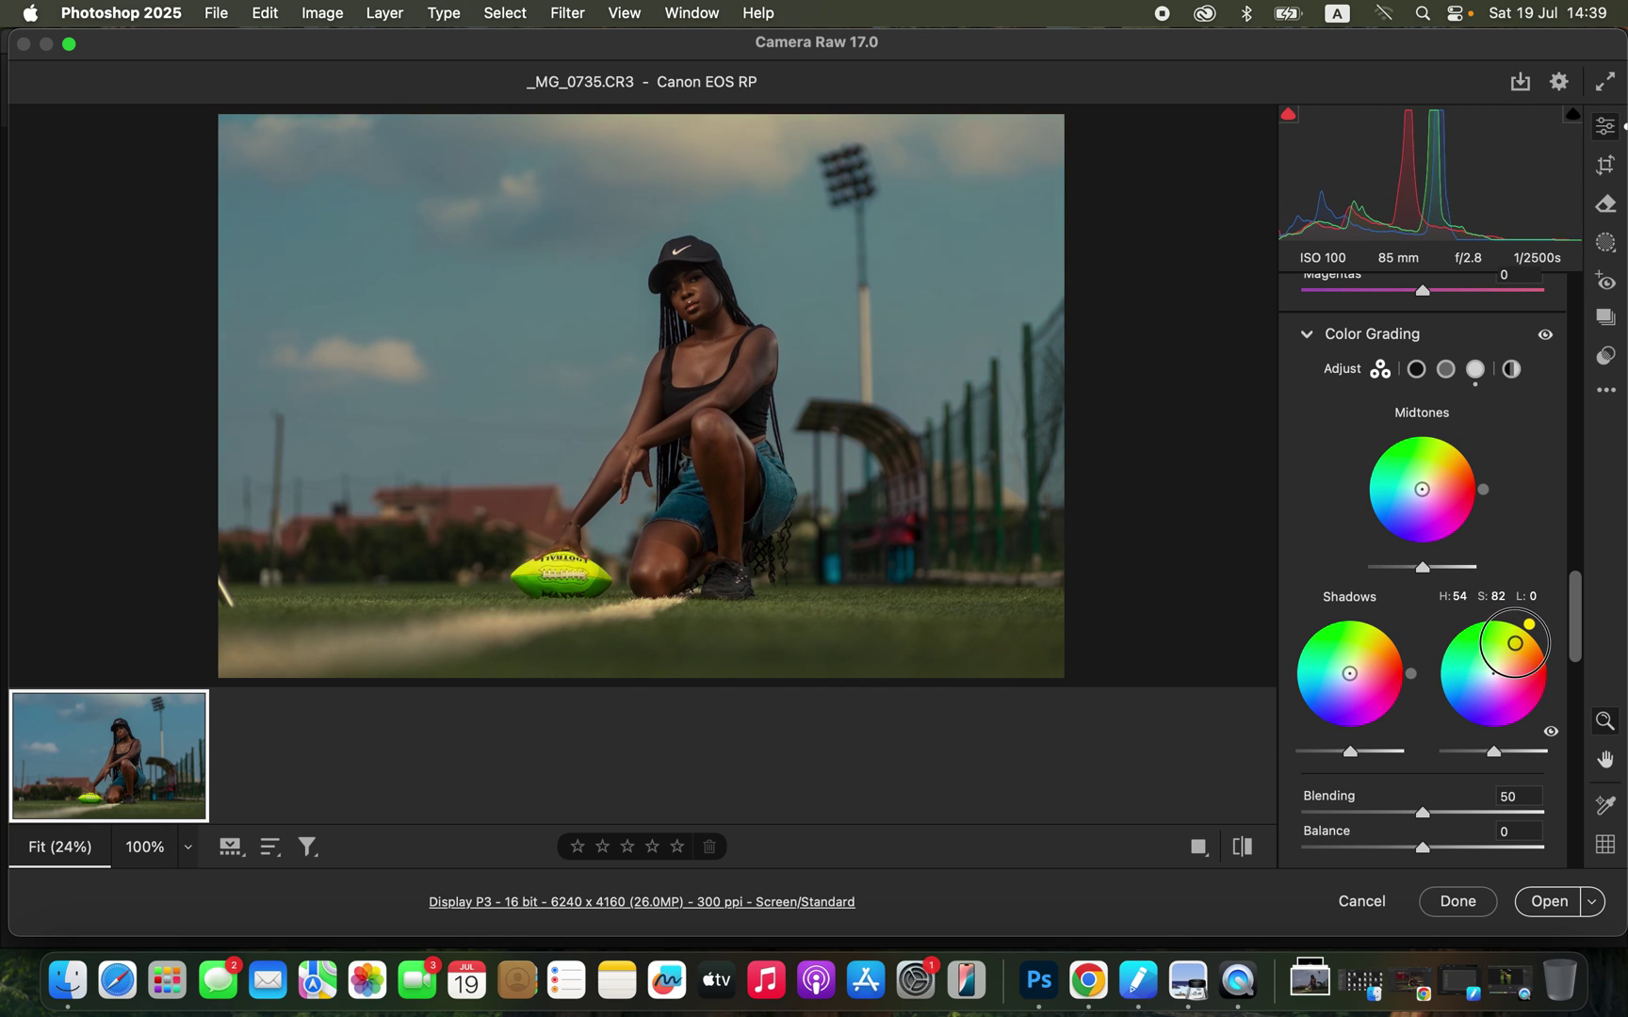
double_click(1514, 643)
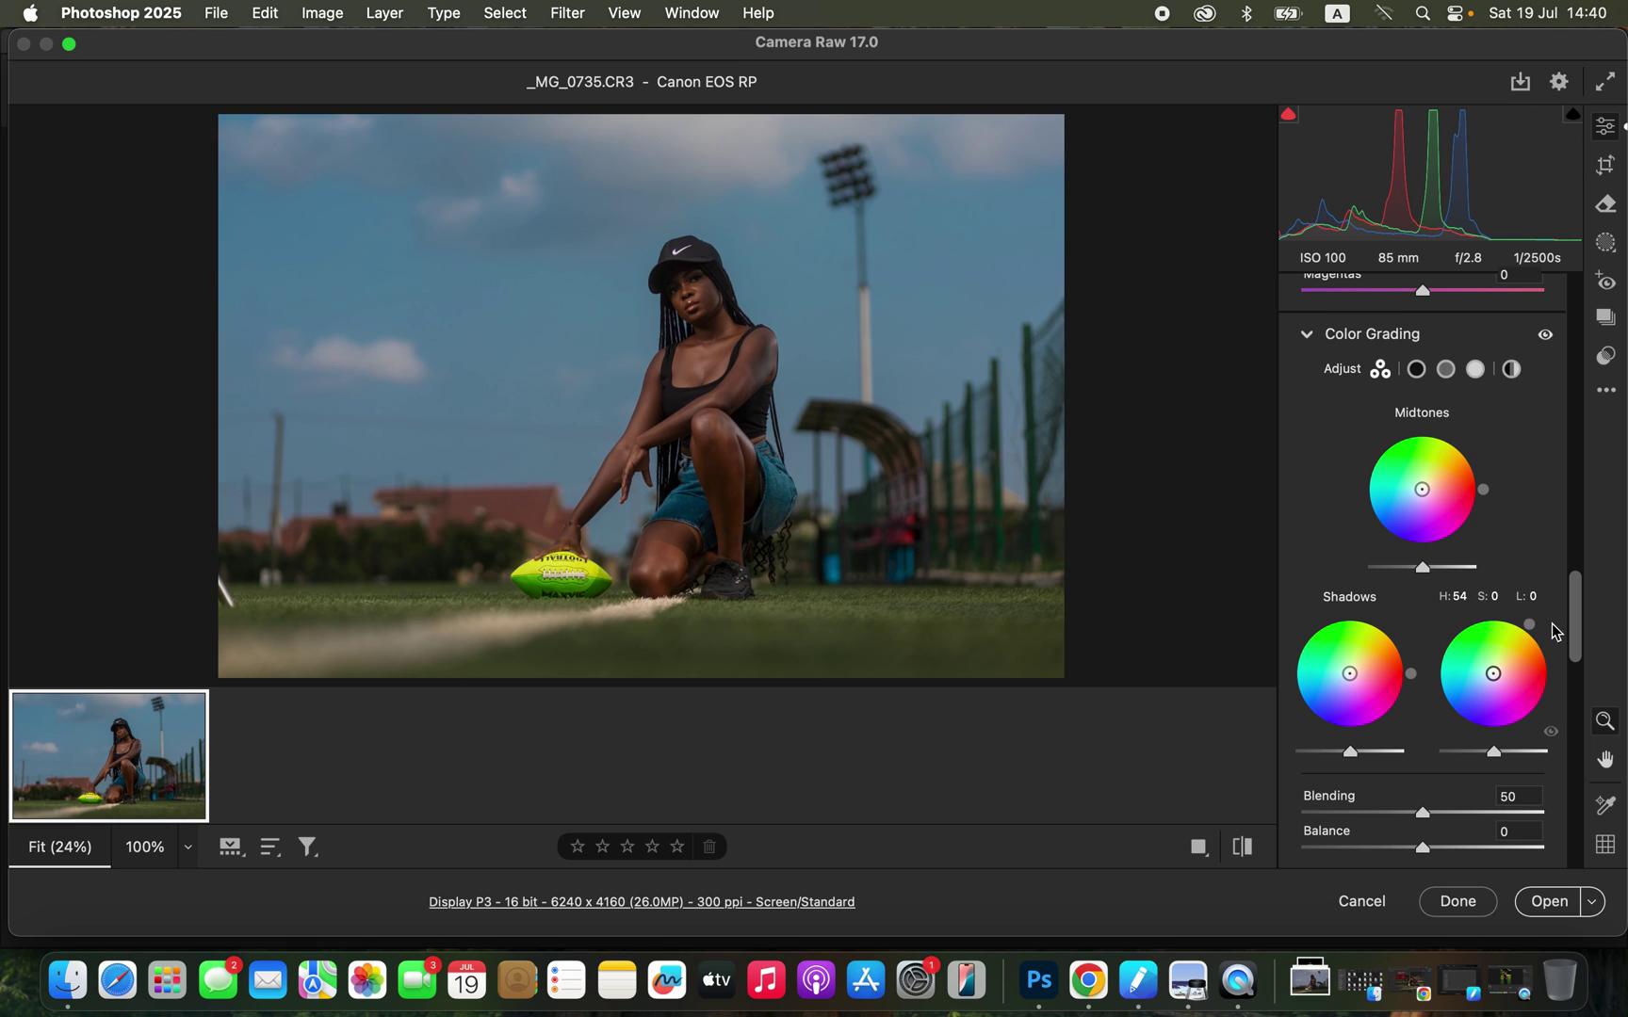
Step: Set the Blue Primary saturation to +25 in Calibration, comparing the photo with and without the calibration adjustment
left_click_drag(1573, 633, 1588, 852)
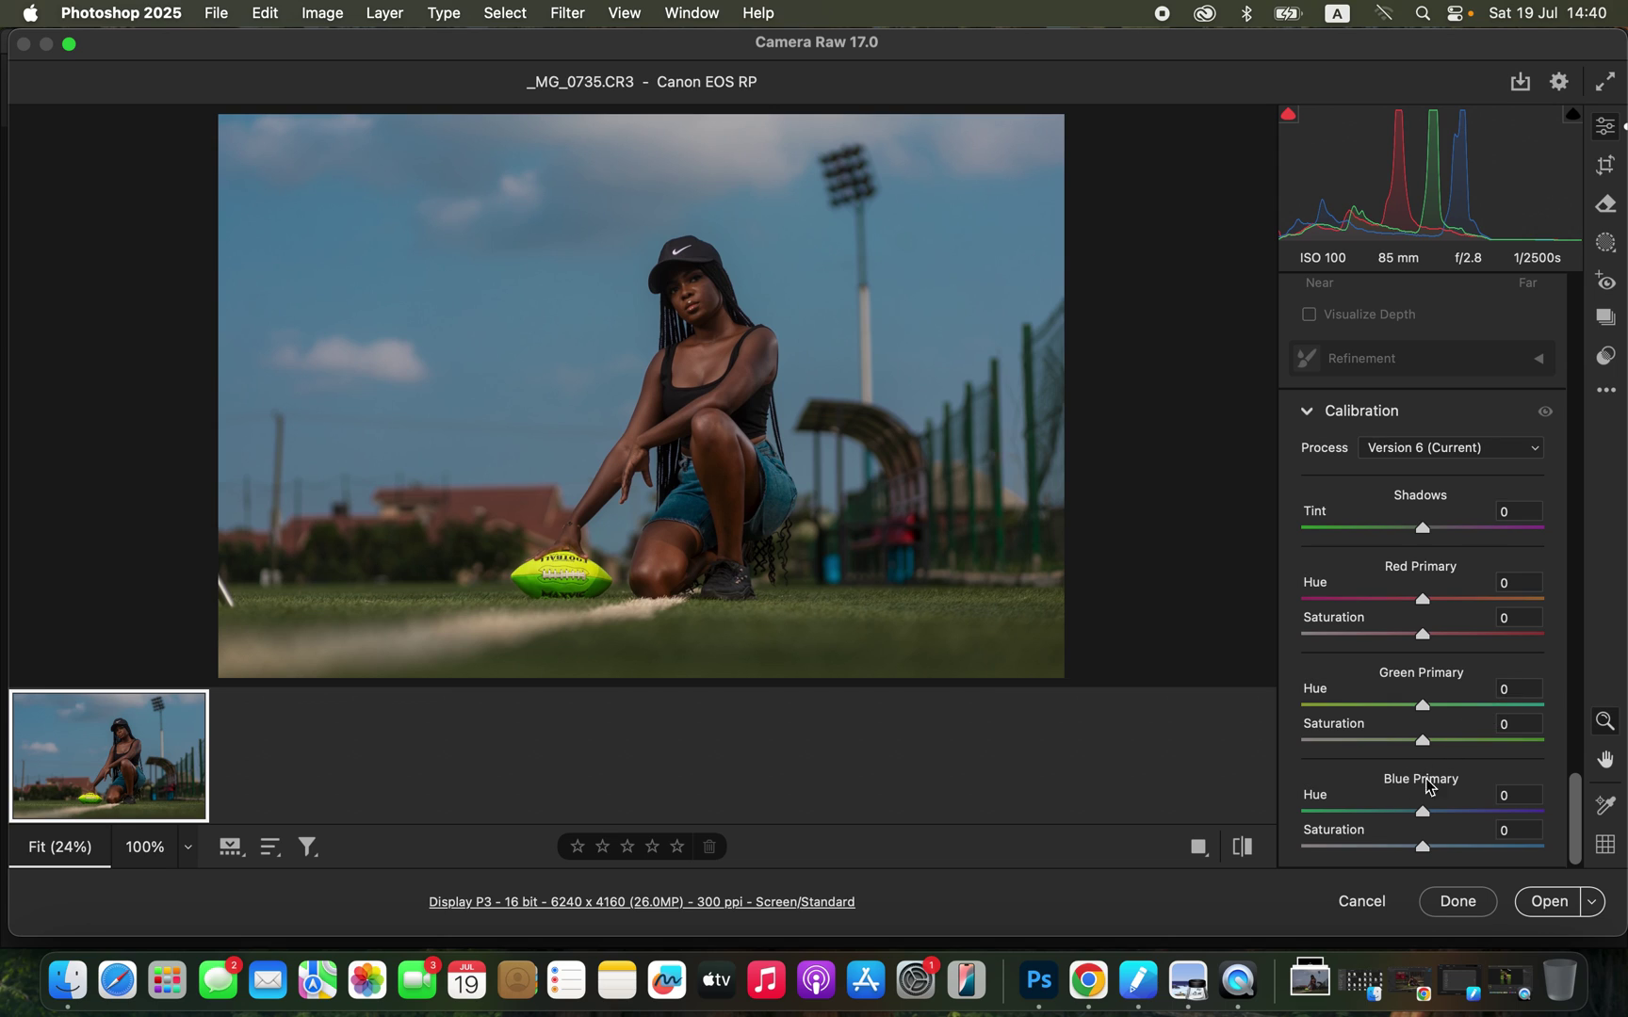
left_click(1447, 847)
left_click_drag(1447, 851, 1571, 847)
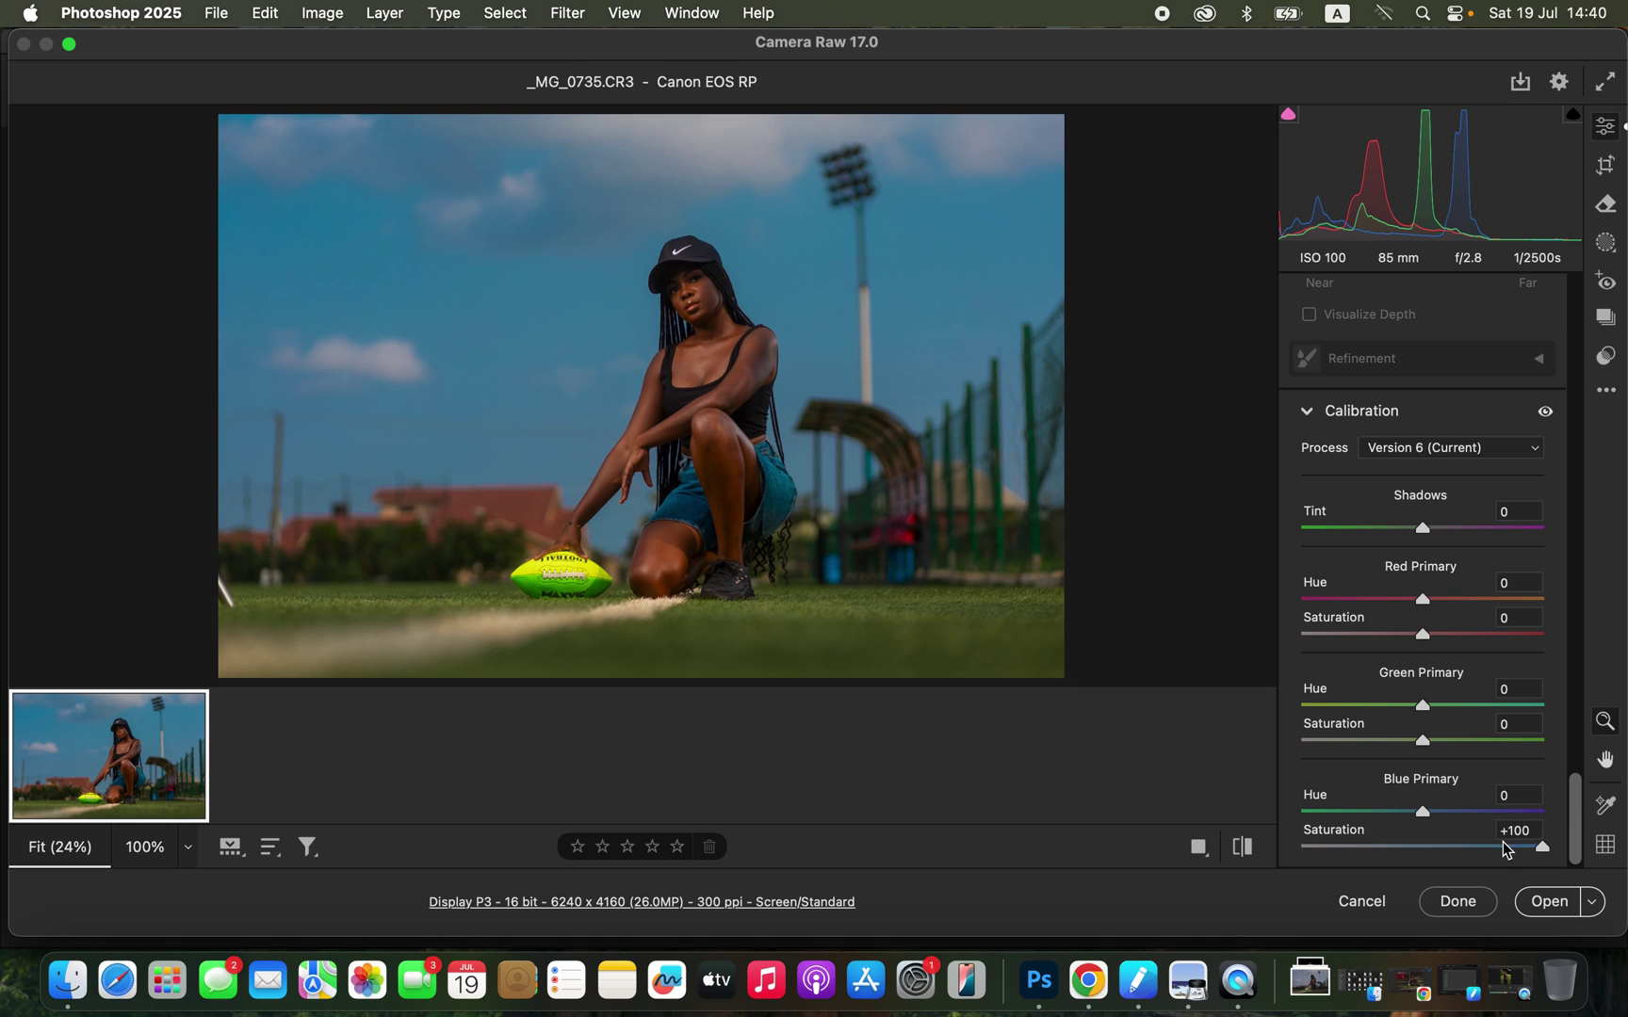
left_click_drag(1499, 850, 1439, 851)
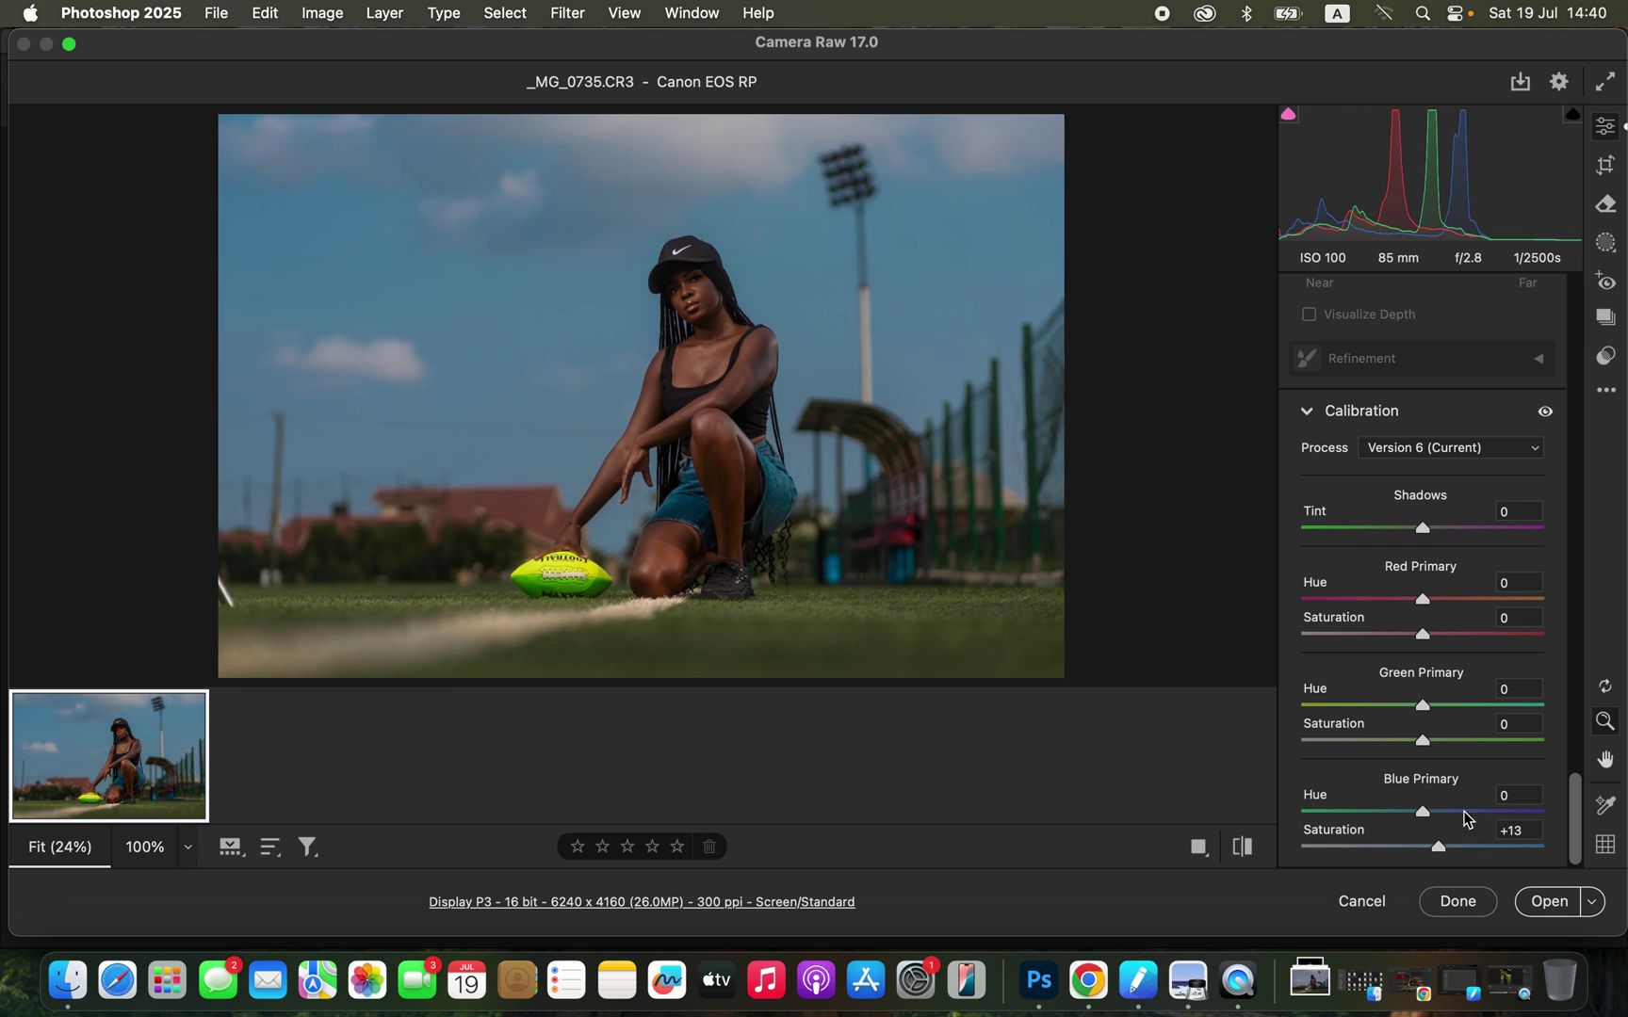
left_click(1542, 417)
left_click(1544, 419)
left_click_drag(1448, 851, 1453, 850)
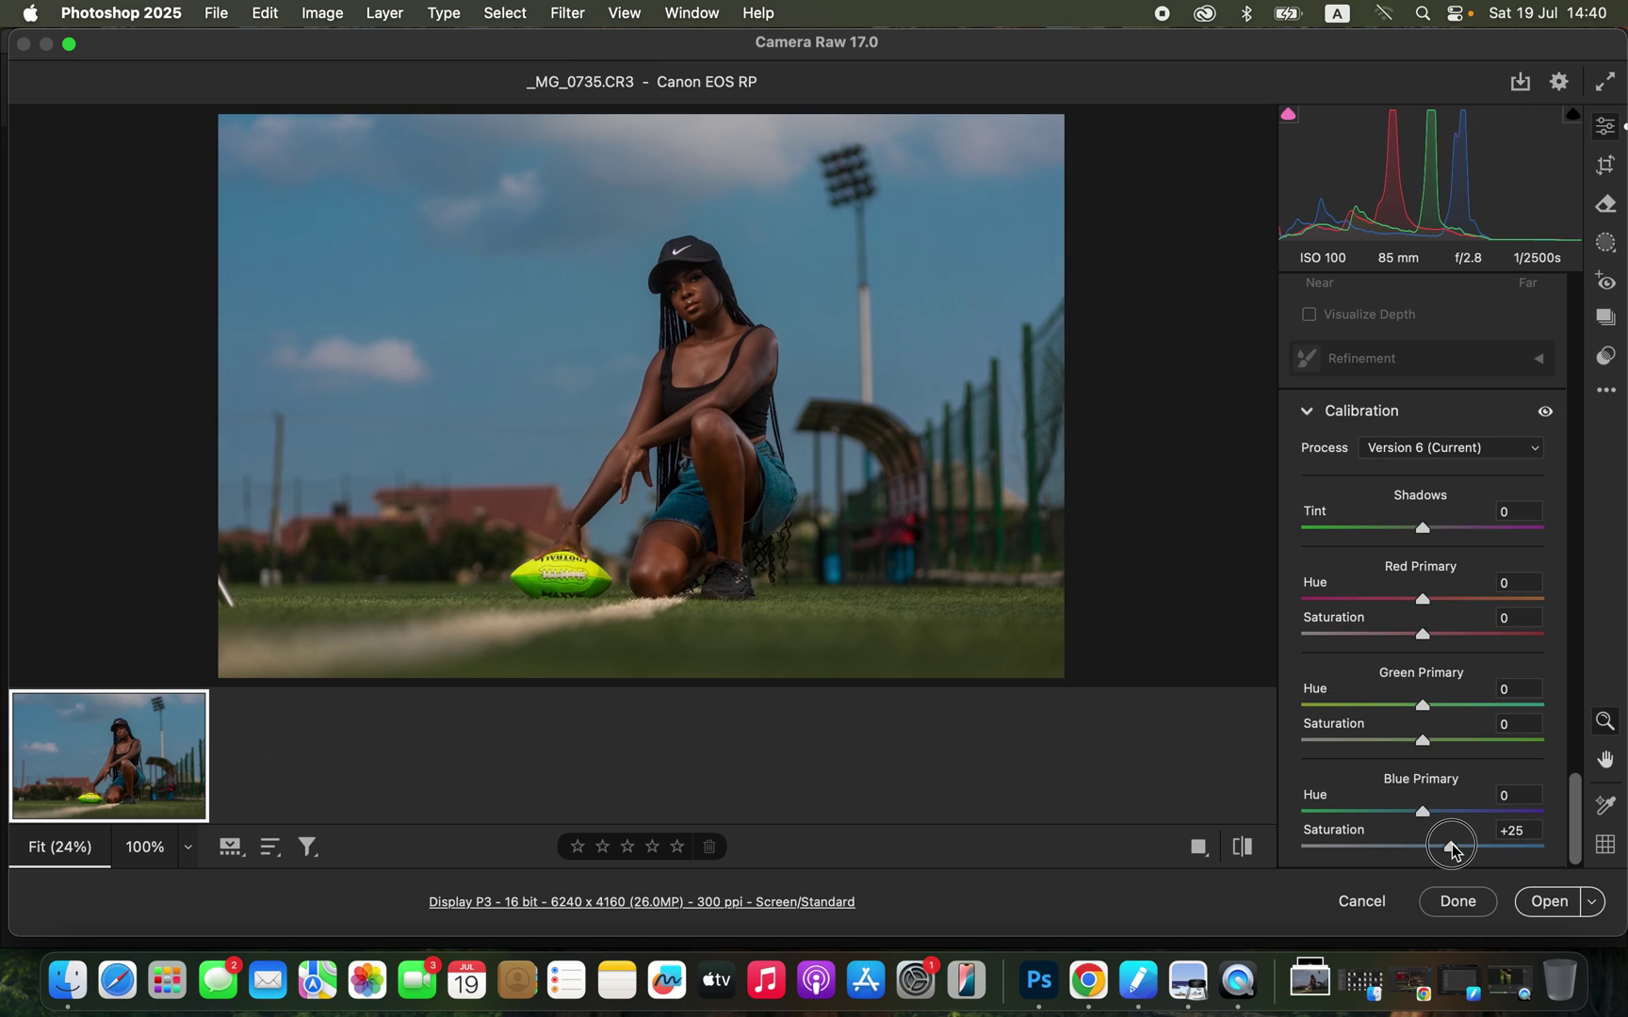
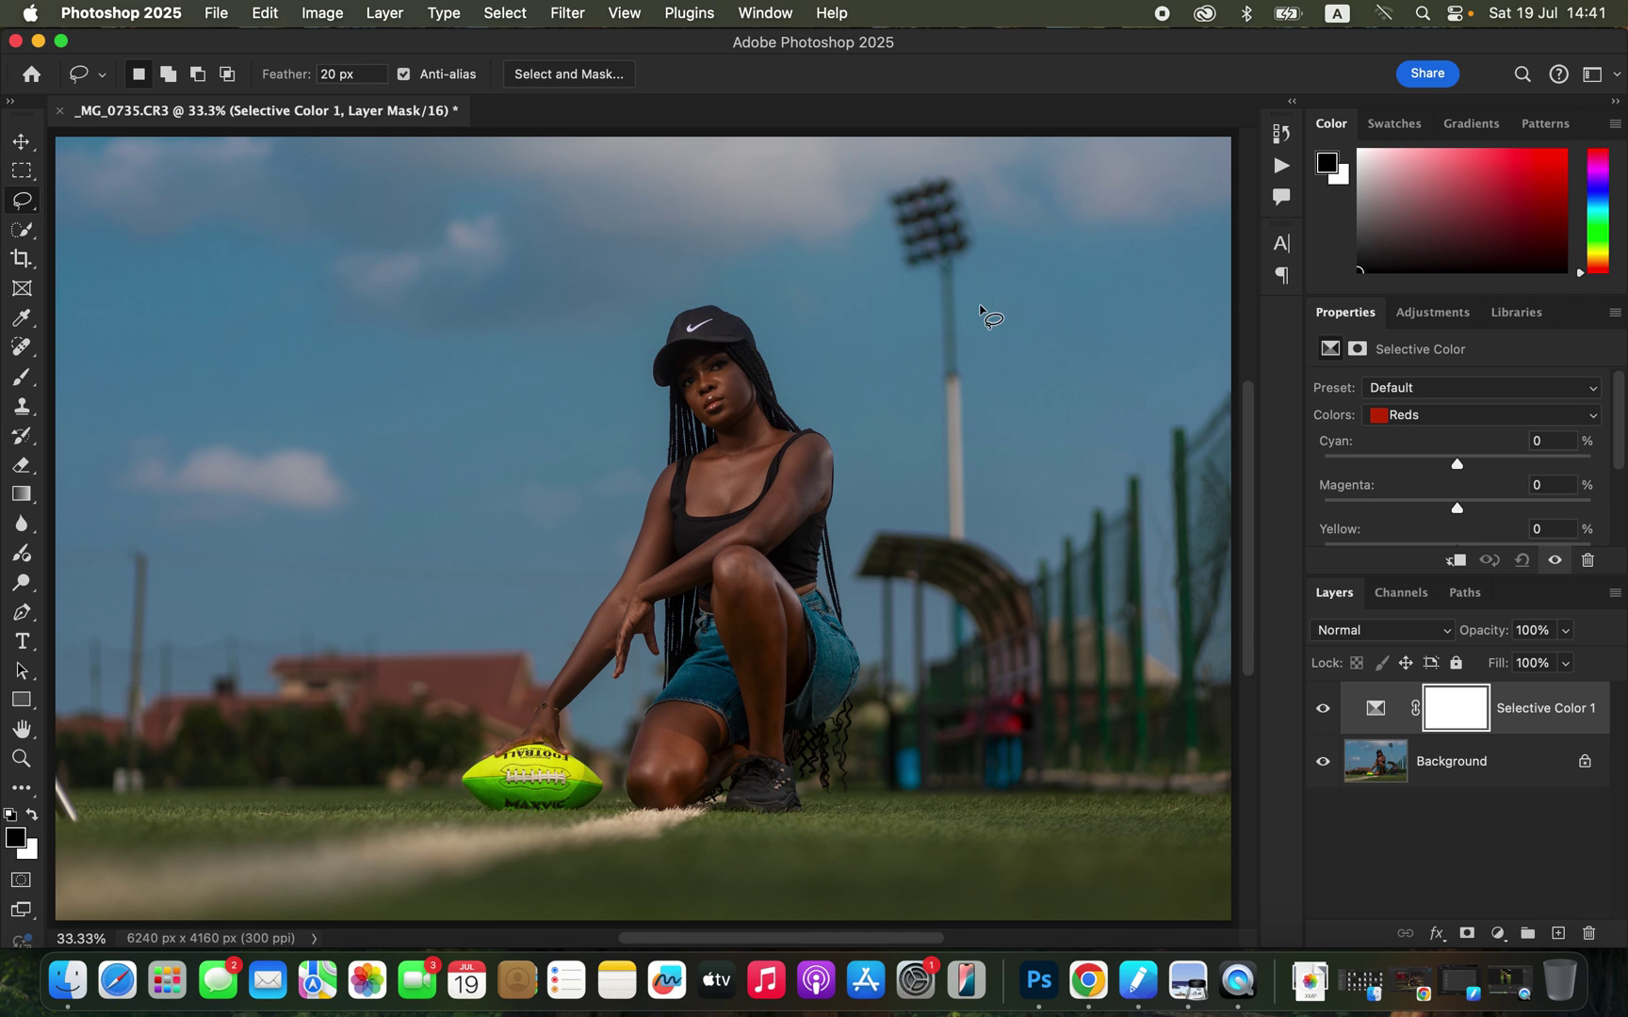
Step: Adjust the Blues in the Selective Color layer to Cyan +67, Magenta -6 and Yellow +10
left_click(1447, 421)
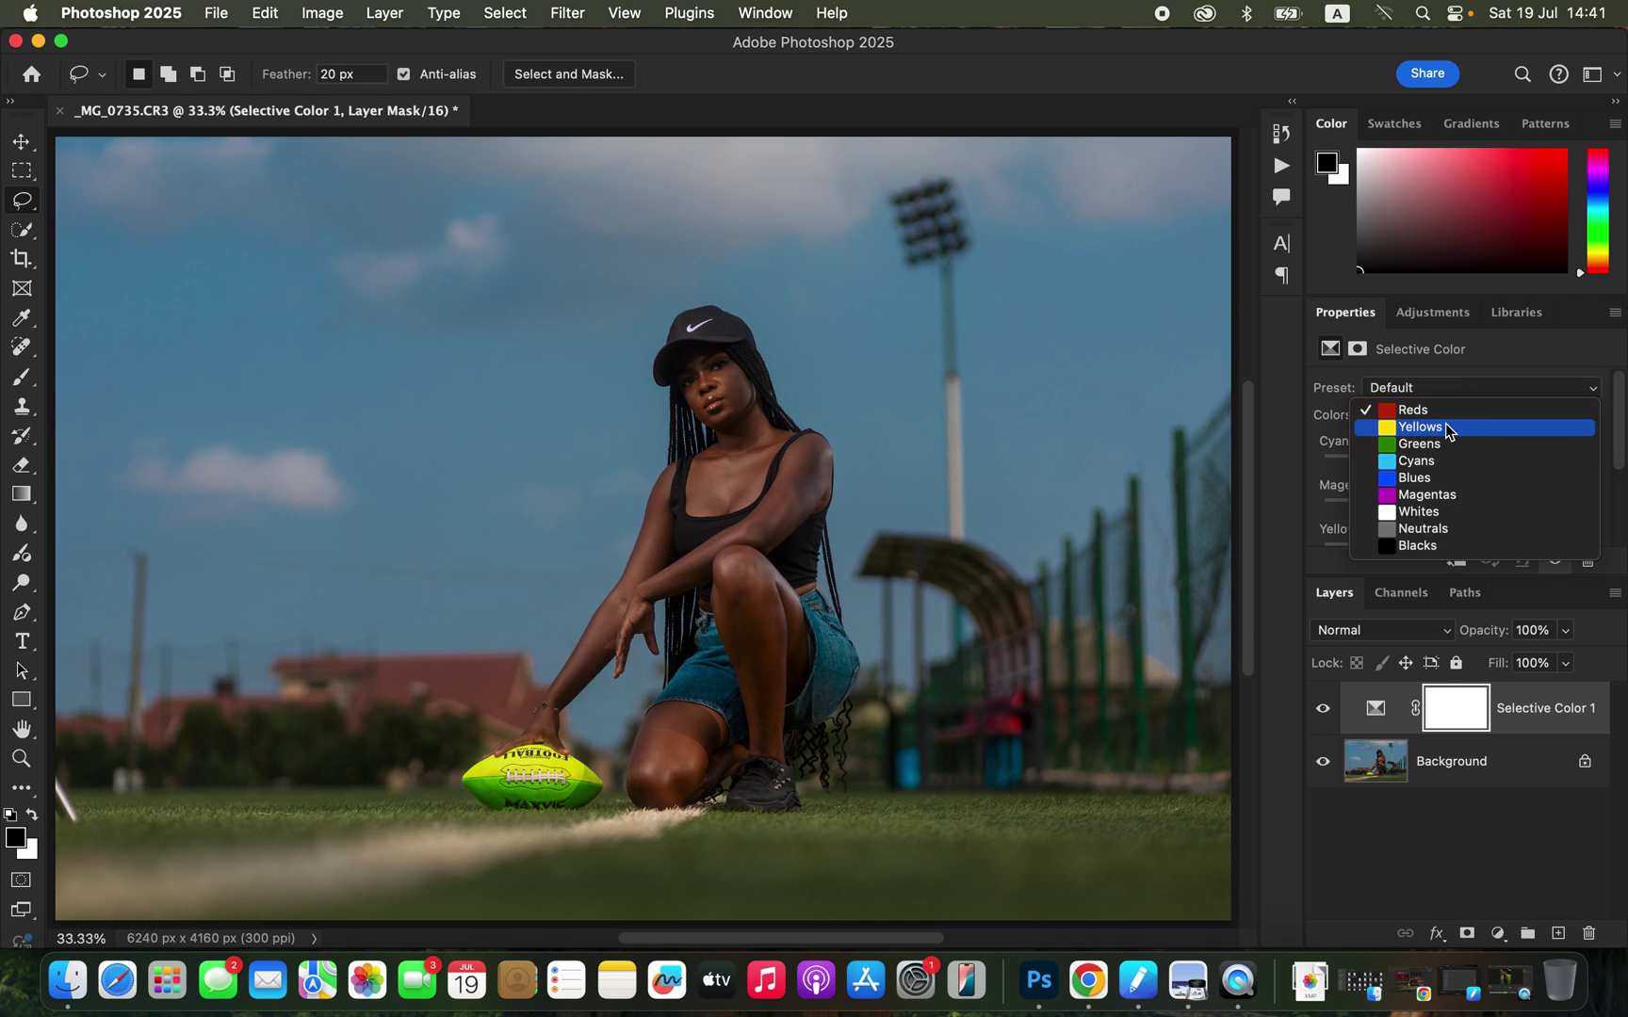
left_click(1452, 481)
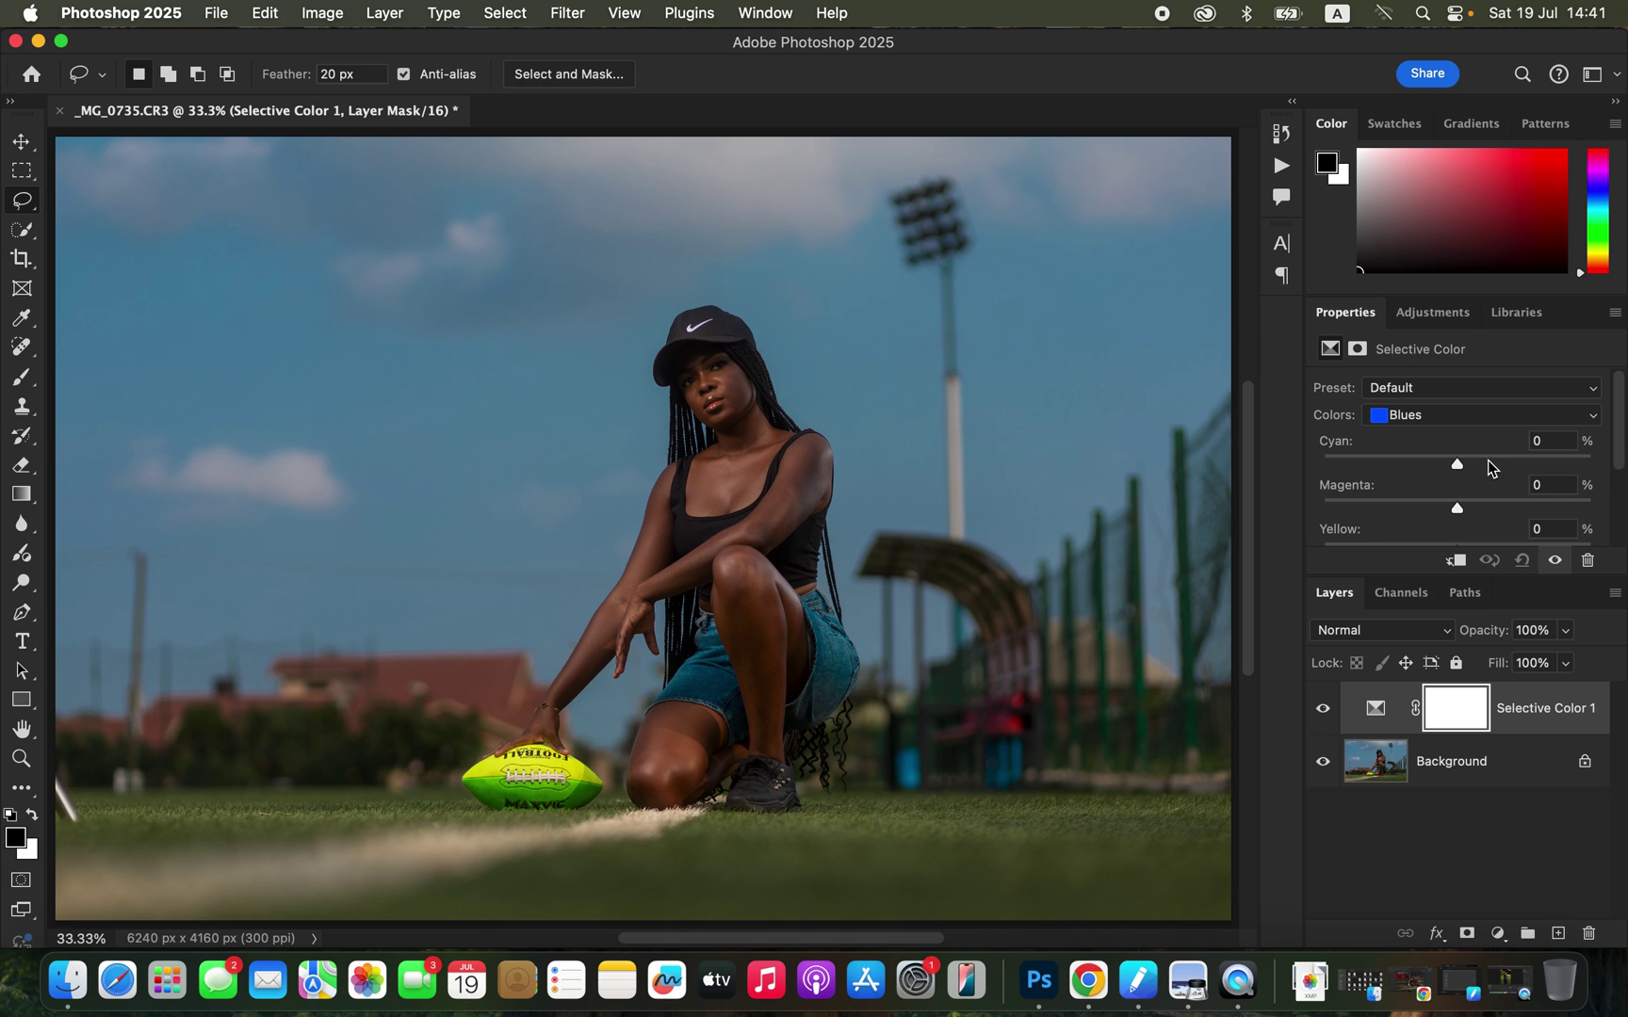
left_click_drag(1507, 462, 1550, 479)
mouse_move(1457, 509)
left_mouse_down()
mouse_move(1540, 507)
mouse_move(1382, 508)
mouse_move(1504, 504)
mouse_move(1397, 504)
mouse_move(1452, 509)
left_mouse_up()
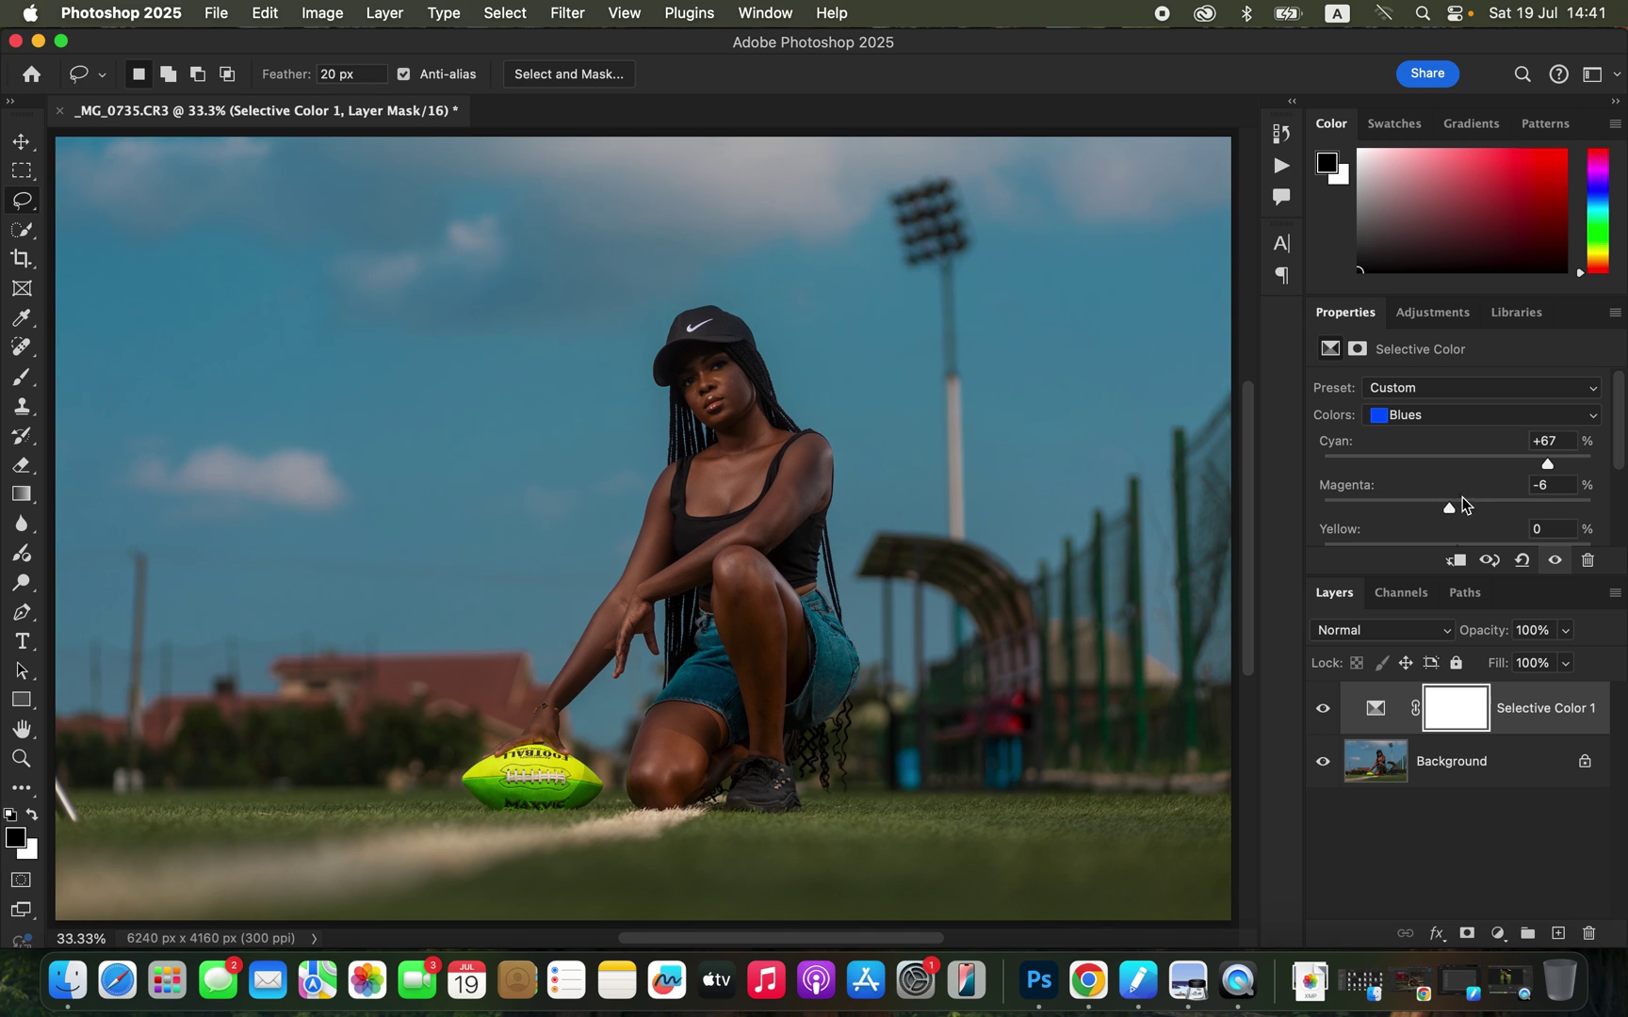
scroll(1470, 499, "down", 3)
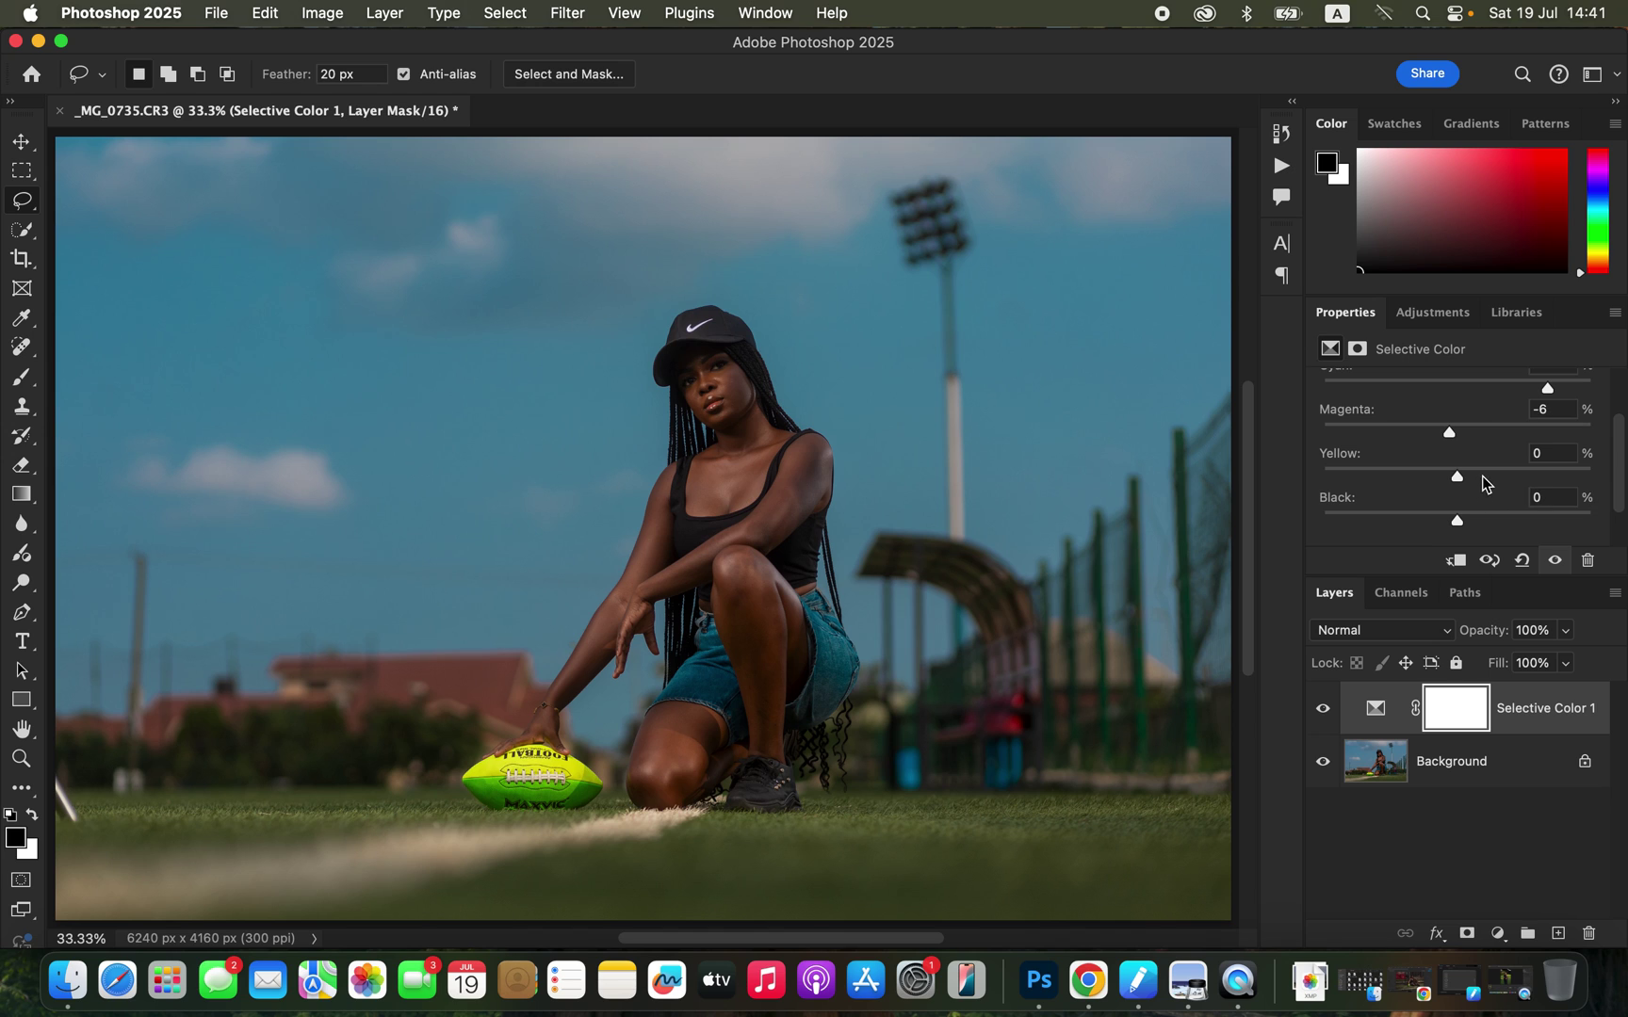
left_click_drag(1483, 476, 1432, 523)
Step: Adjust the Cyans in the Selective Color layer to Cyan +42, Magenta -11 and Yellow -4, comparing with the layer hidden
scroll(1621, 468, "up", 3)
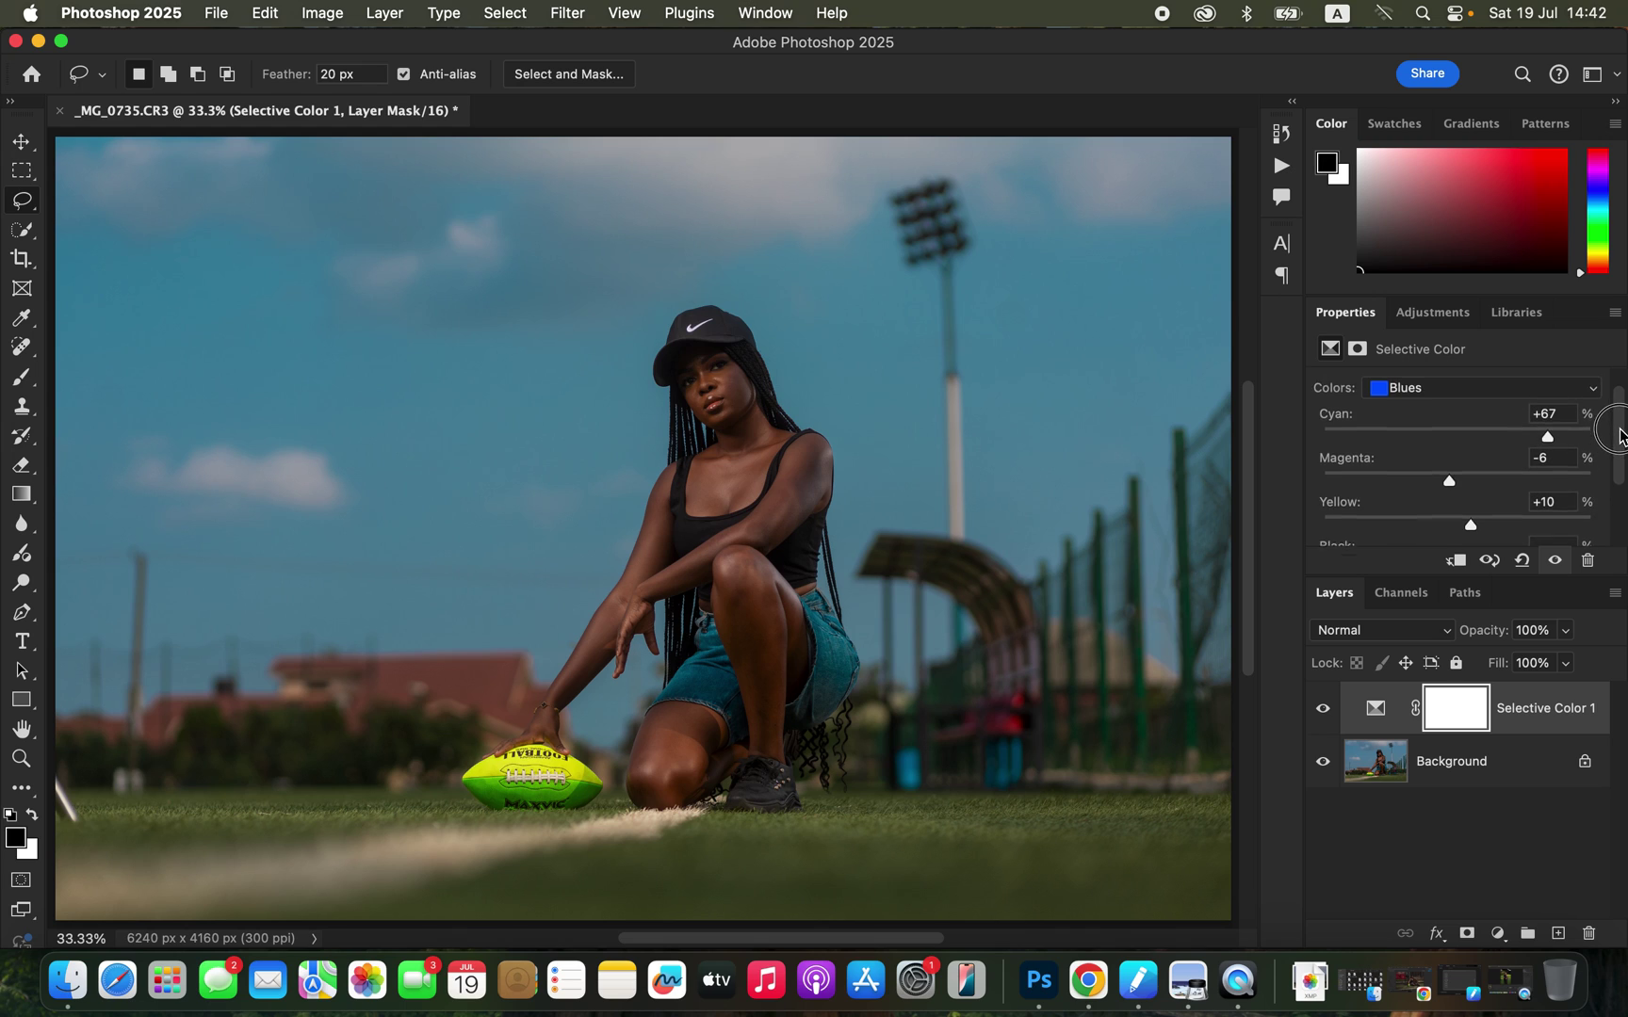
left_click(1483, 406)
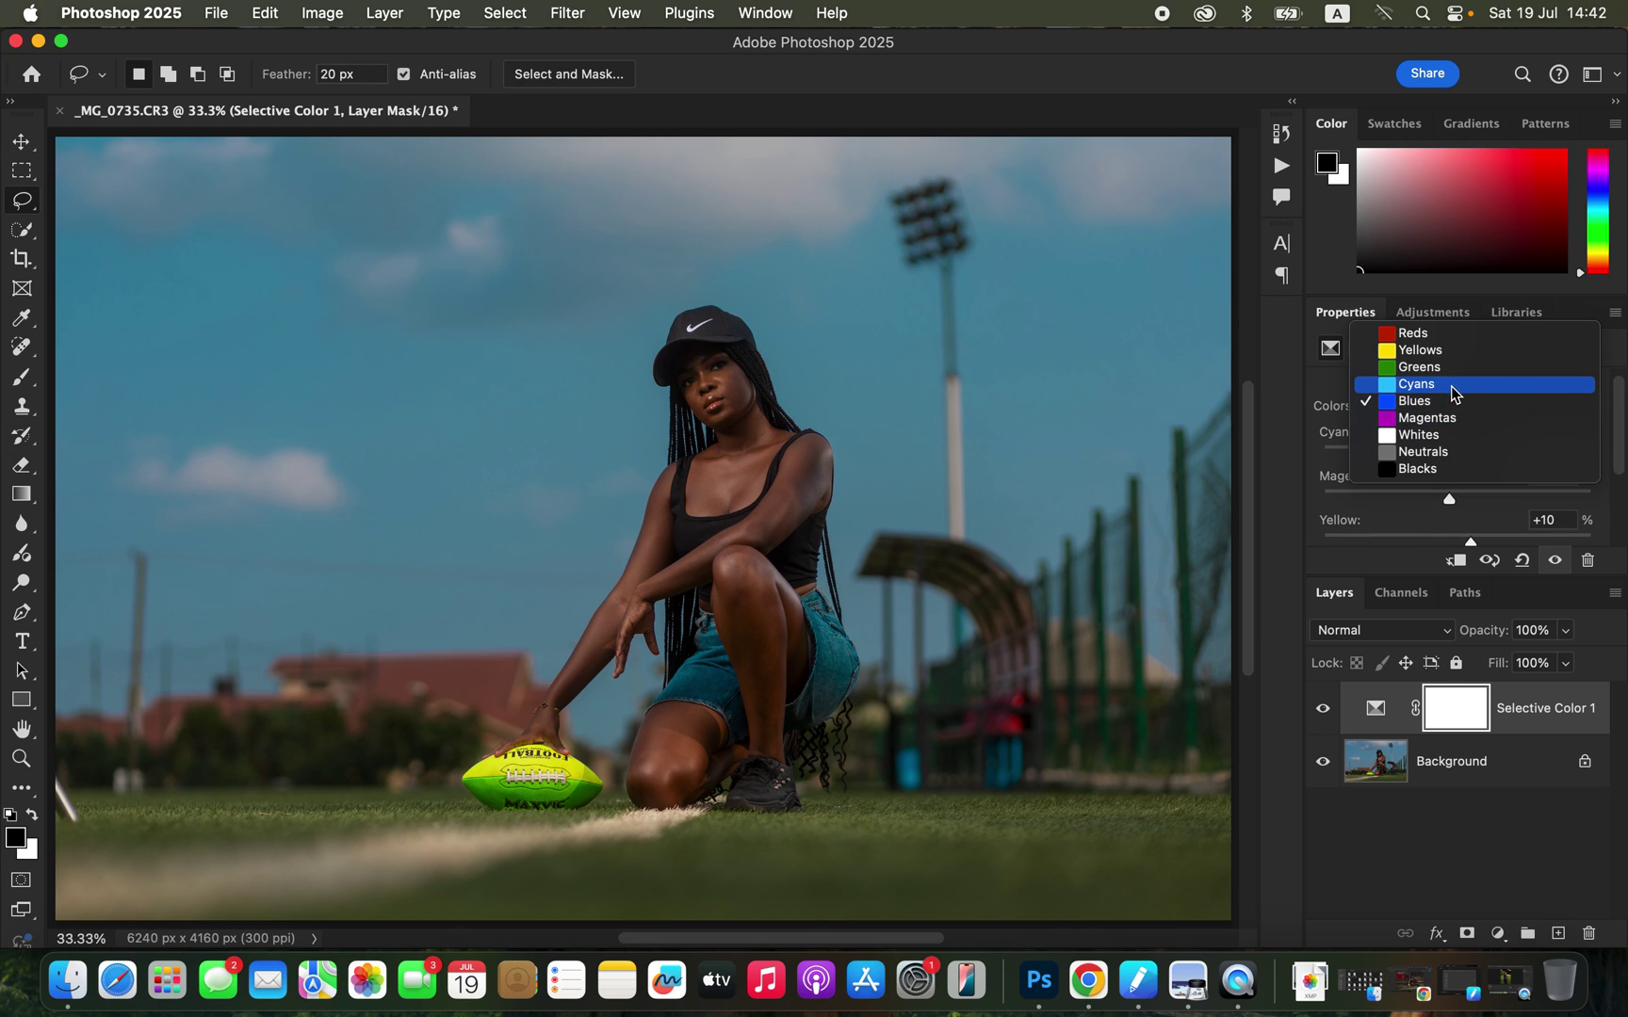
left_click(1455, 393)
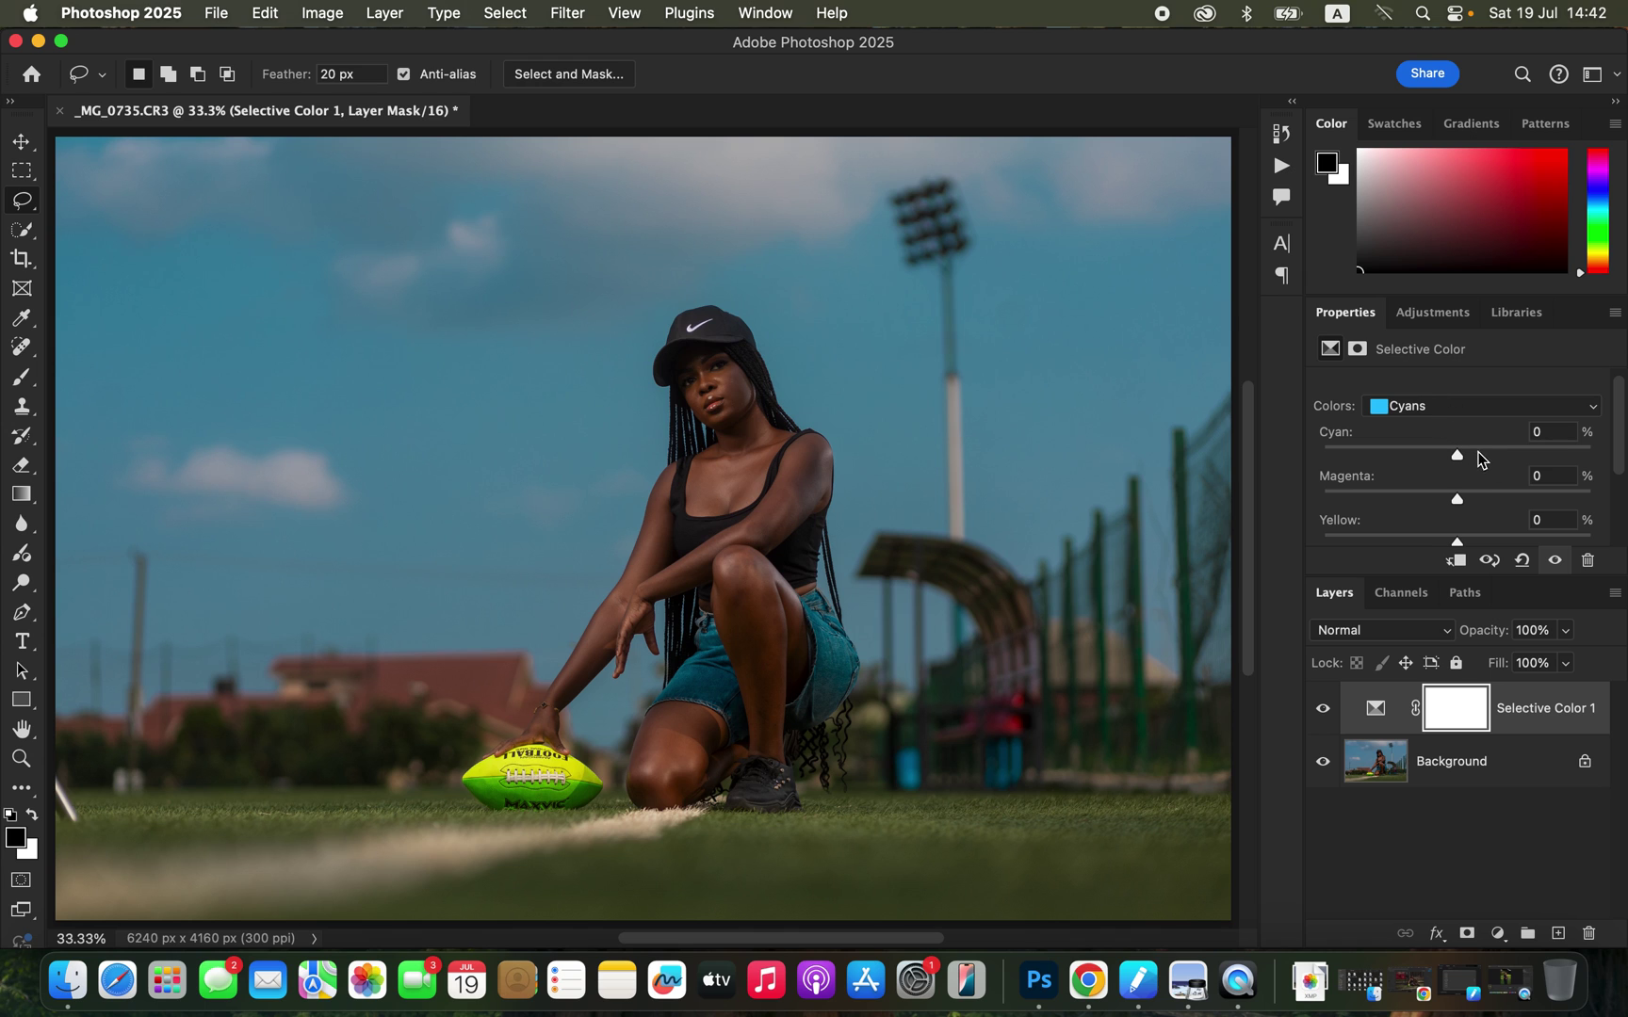
mouse_move(1486, 454)
left_mouse_down()
mouse_move(1583, 450)
mouse_move(1362, 458)
mouse_move(1569, 455)
mouse_move(1514, 456)
left_mouse_up()
mouse_move(1475, 498)
left_mouse_down()
mouse_move(1512, 497)
mouse_move(1359, 496)
mouse_move(1496, 501)
mouse_move(1408, 502)
mouse_move(1449, 498)
left_mouse_up()
scroll(1618, 462, "down", 2)
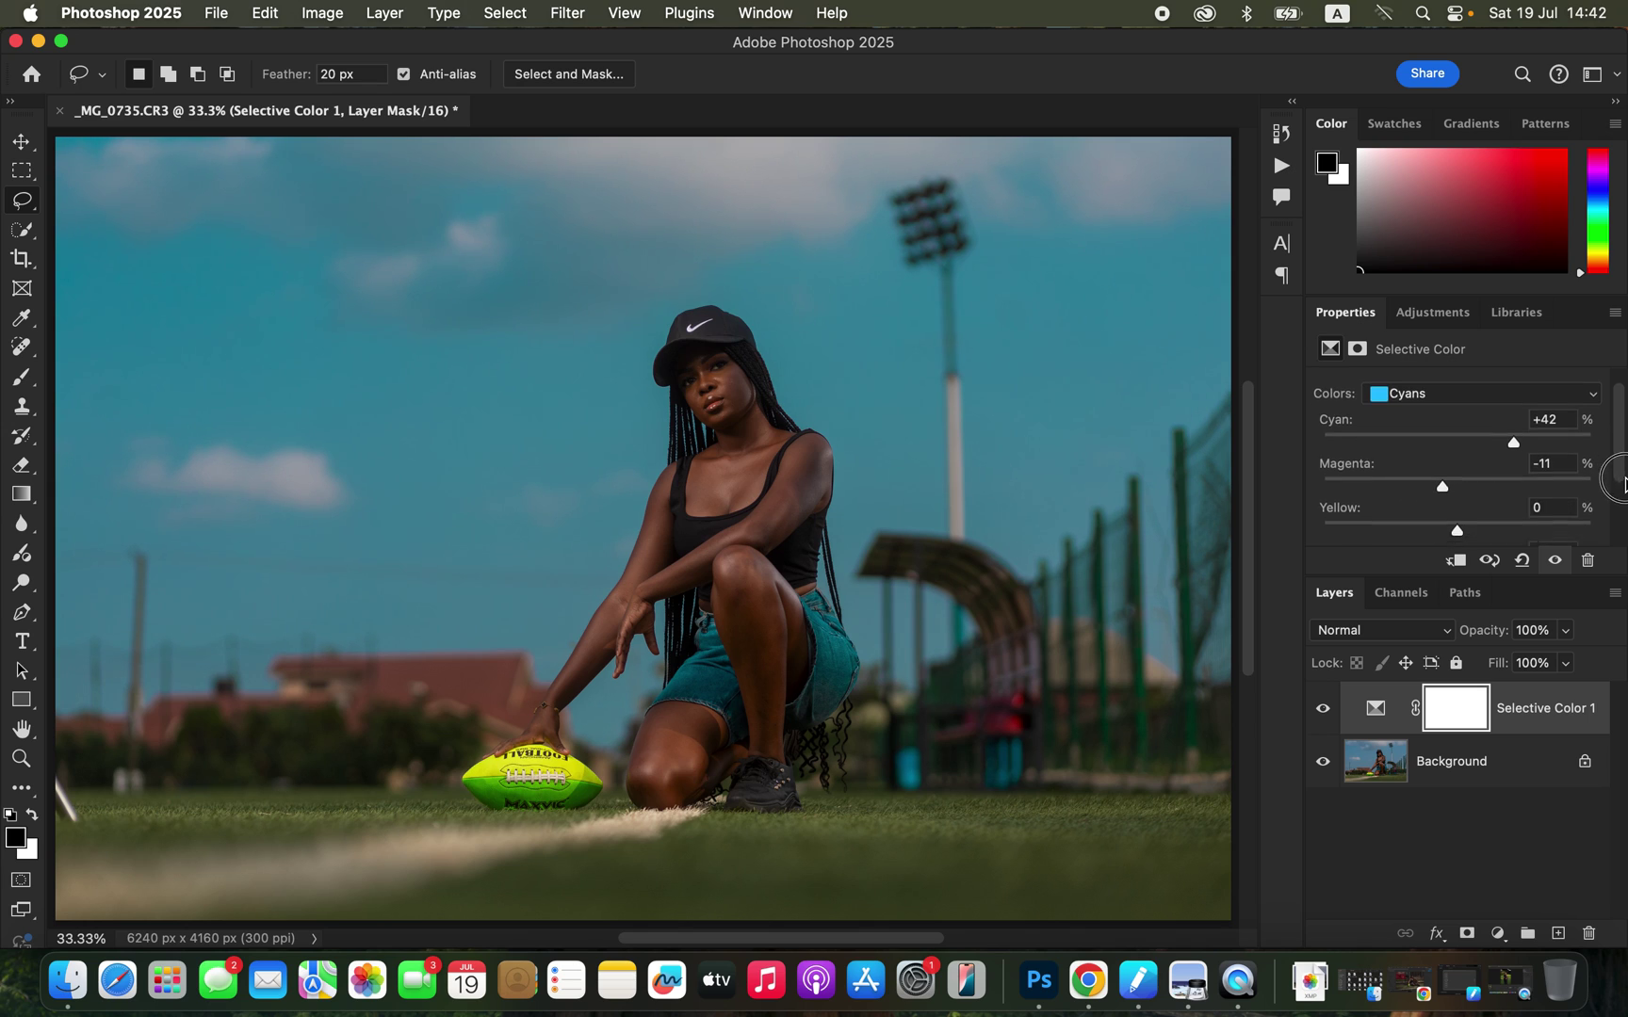
left_click_drag(1526, 493, 1453, 509)
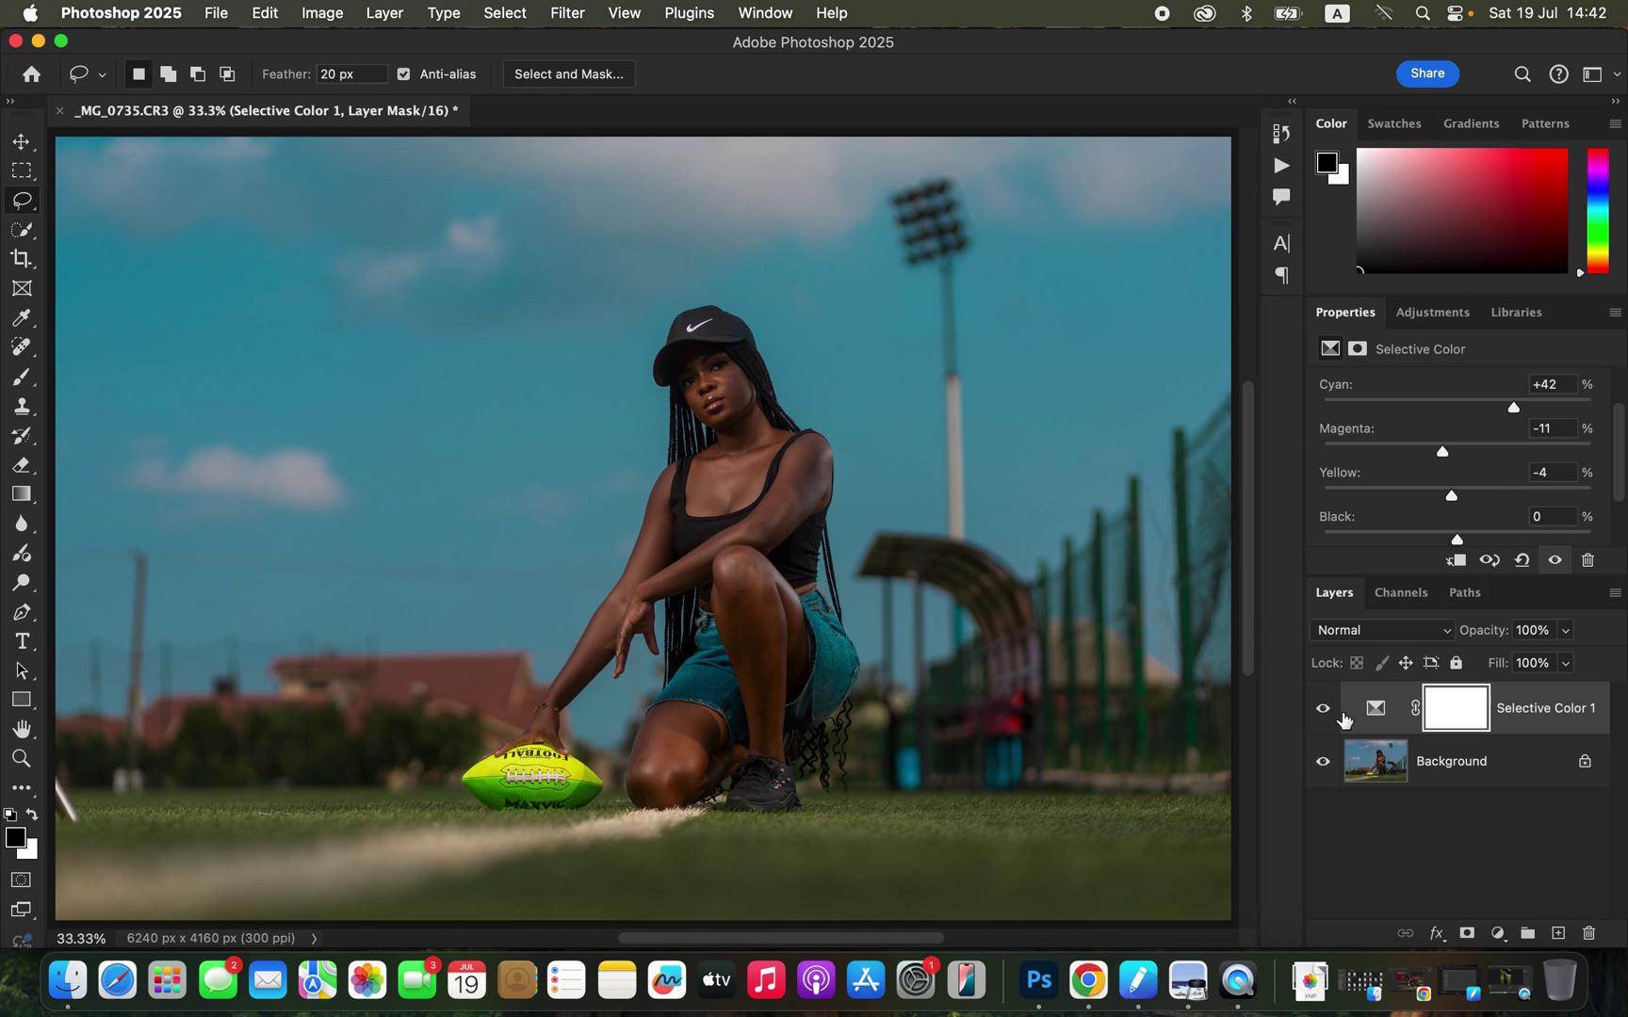
left_click(1323, 714)
left_click(1324, 714)
left_click(1323, 716)
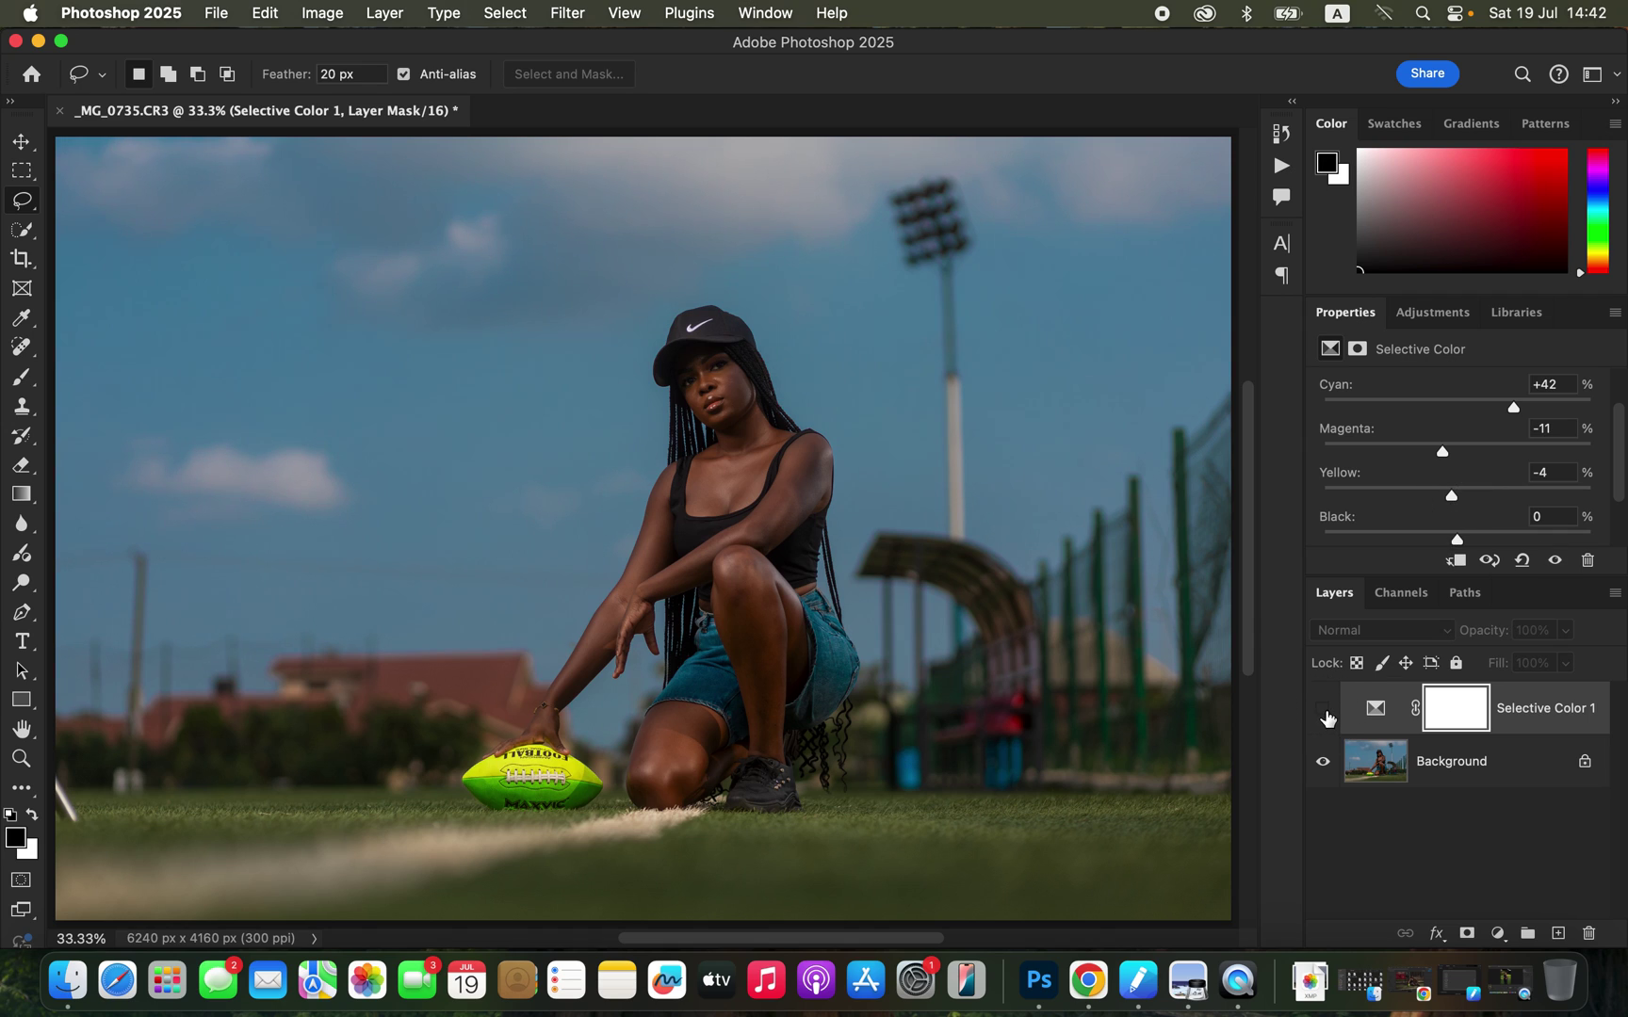
left_click(1323, 716)
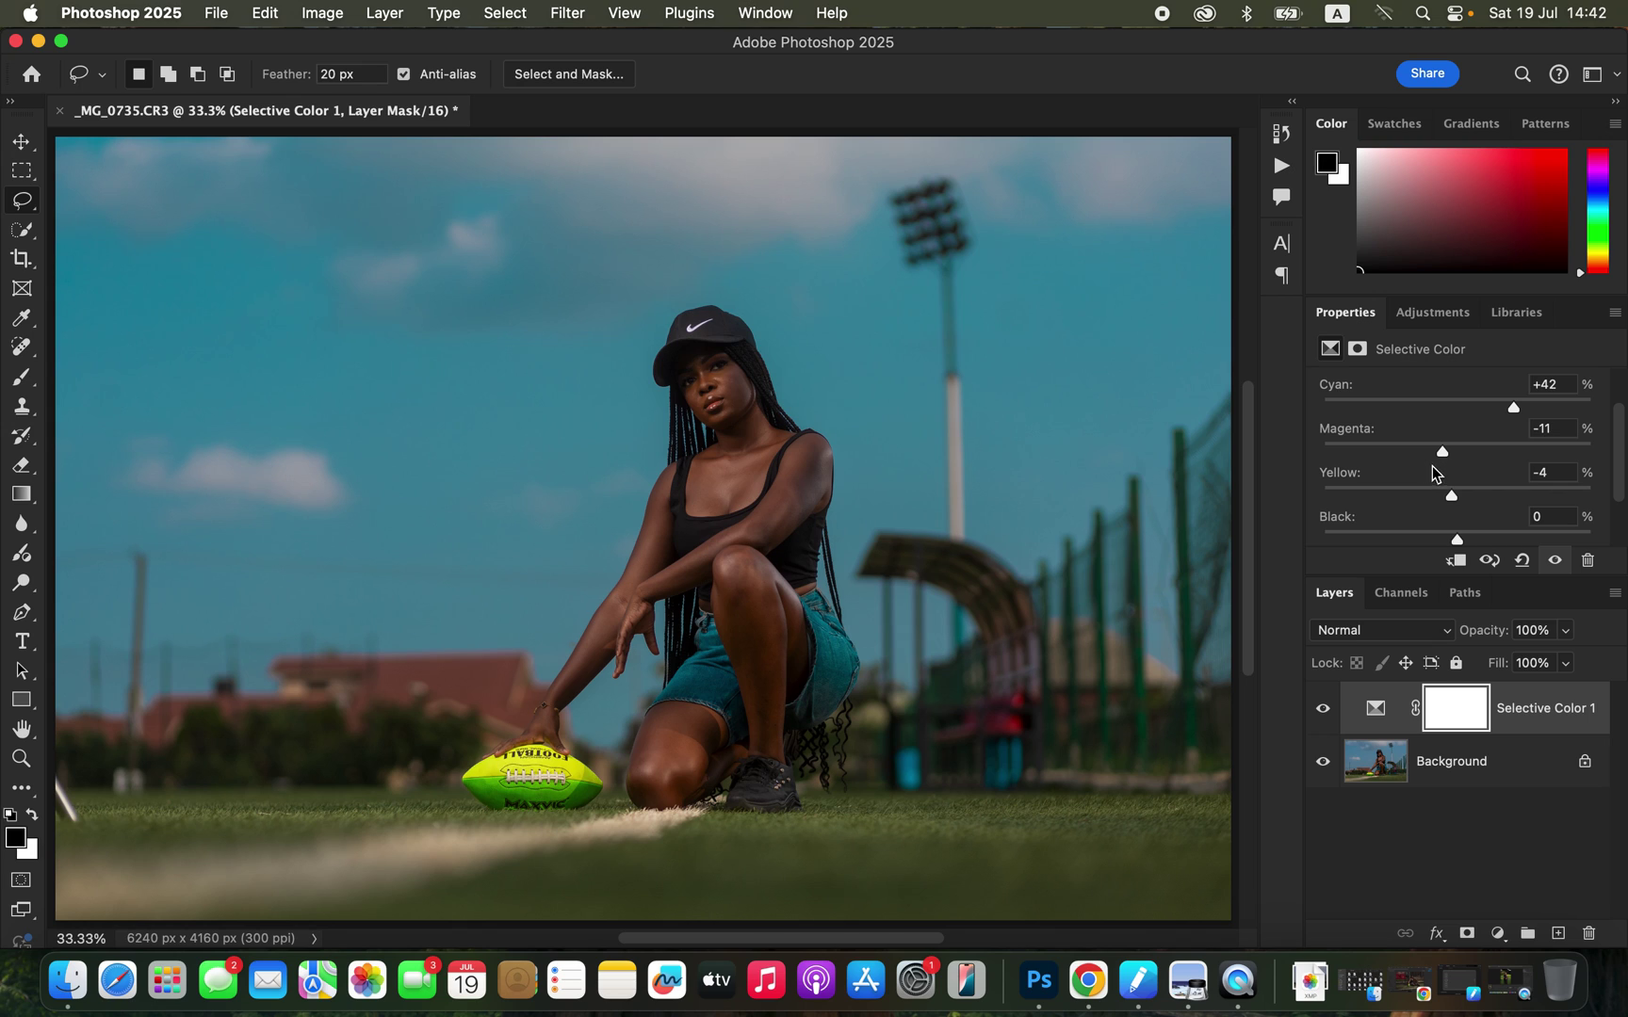
Step: Adjust the Greens in the Selective Color layer to Cyan +31 and Magenta -40, checking the effect with the layer toggled
left_click_drag(1620, 450, 1616, 414)
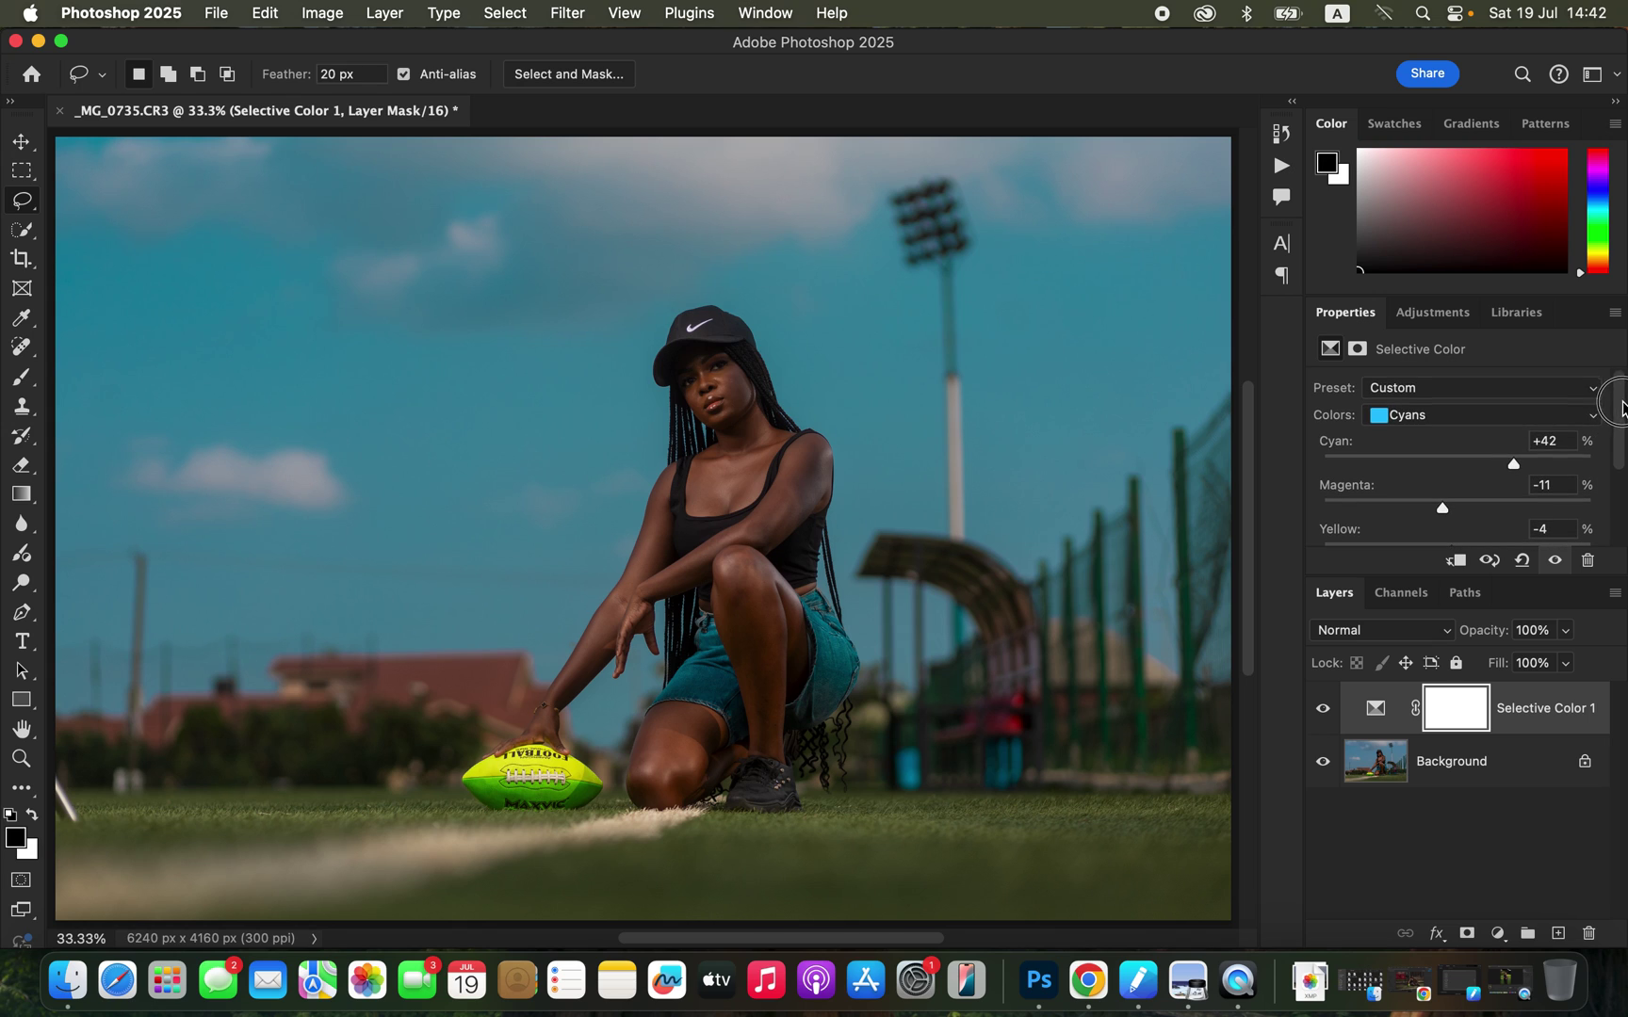
left_click(1486, 415)
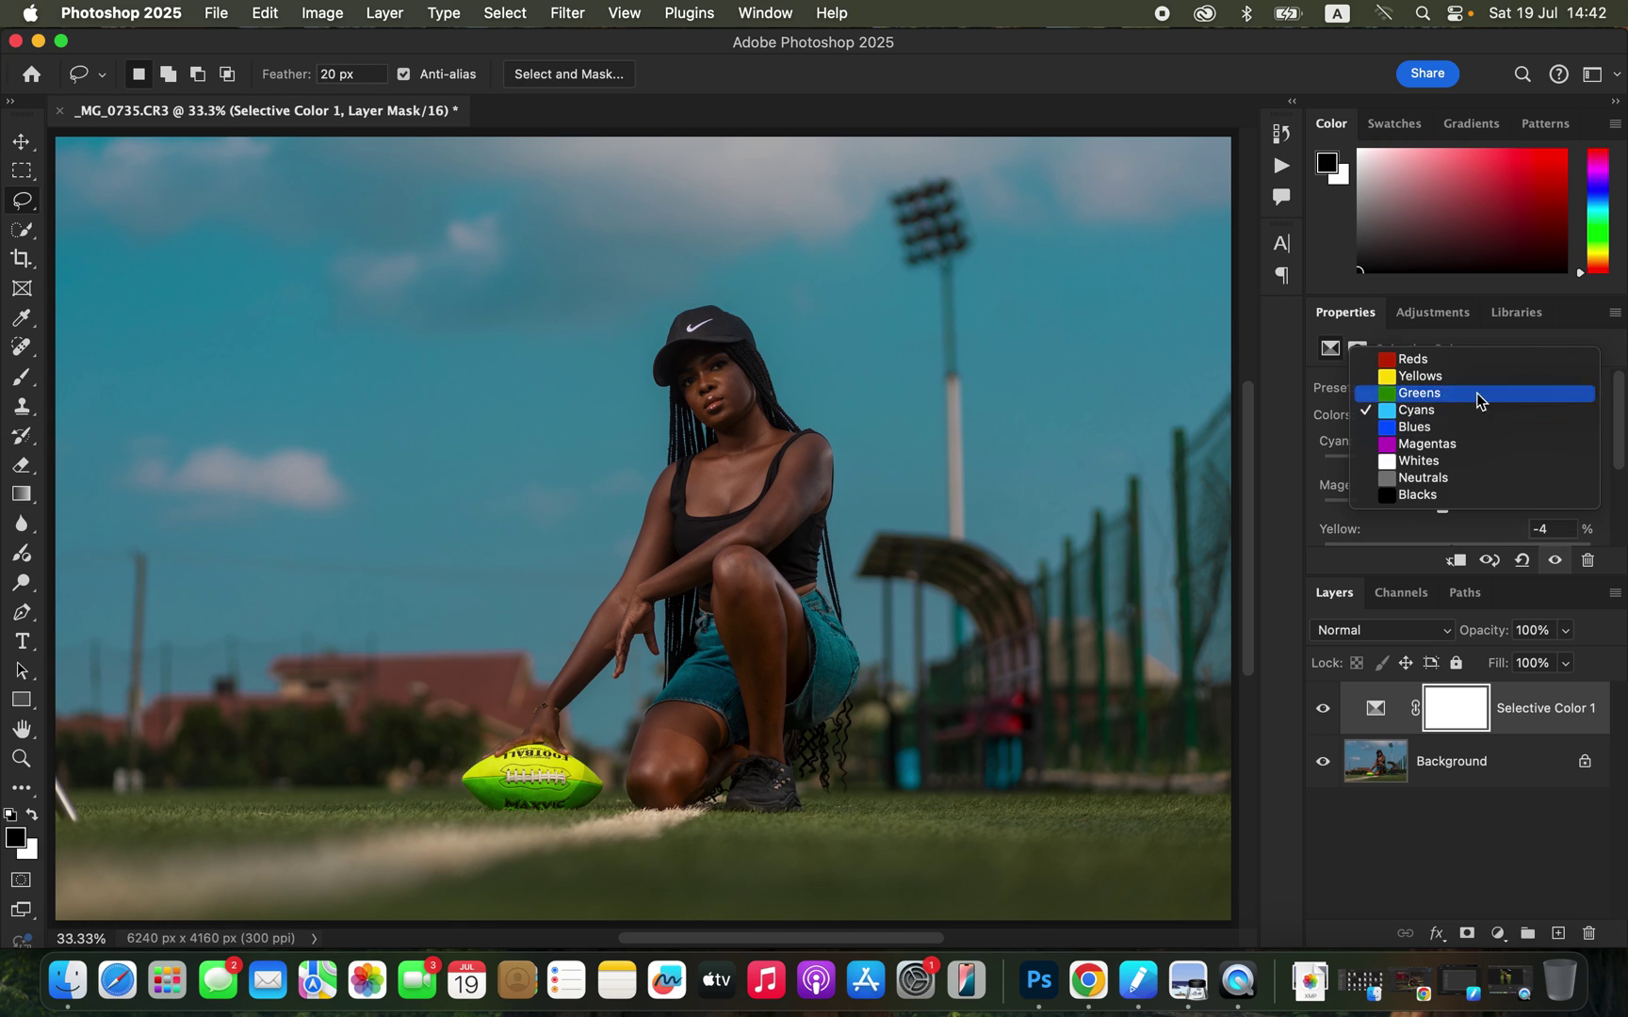
left_click(1474, 393)
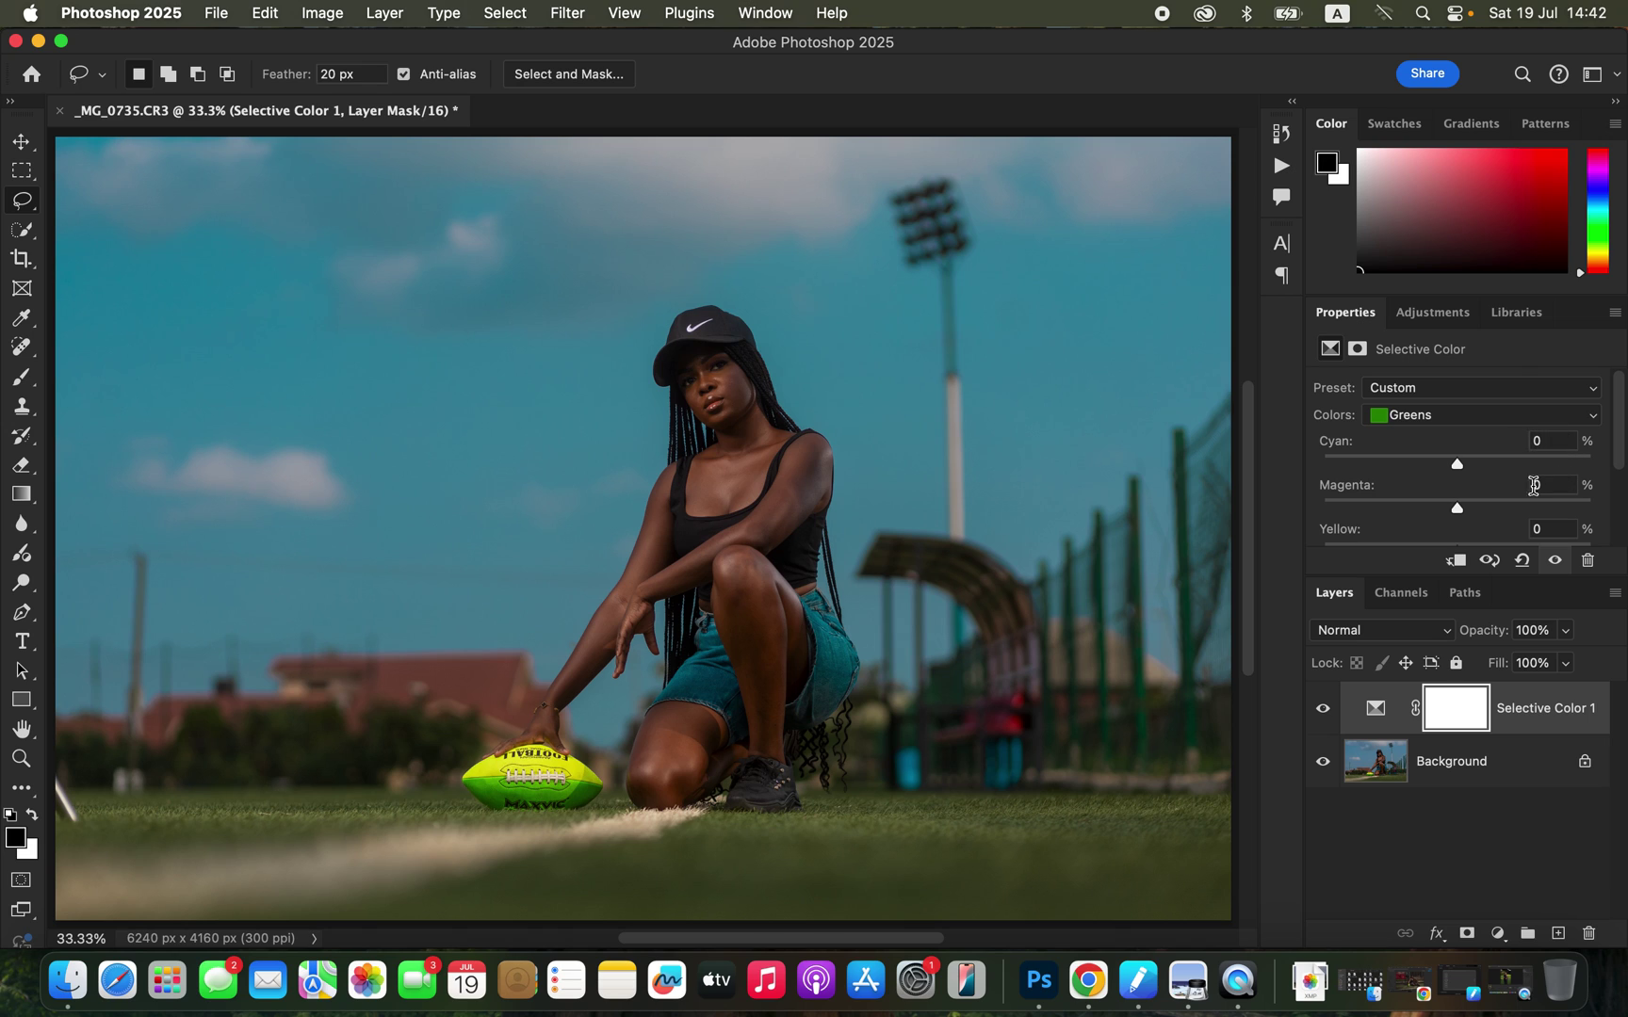
mouse_move(1484, 463)
left_mouse_down()
mouse_move(1517, 460)
mouse_move(1381, 465)
mouse_move(1568, 473)
mouse_move(1337, 458)
mouse_move(1500, 464)
left_mouse_up()
left_click_drag(1479, 514, 1406, 526)
left_click(1319, 708)
left_click(1319, 709)
Step: Add a Color Balance adjustment layer above the Selective Color layer, keeping its tone on Midtones
left_click(1498, 939)
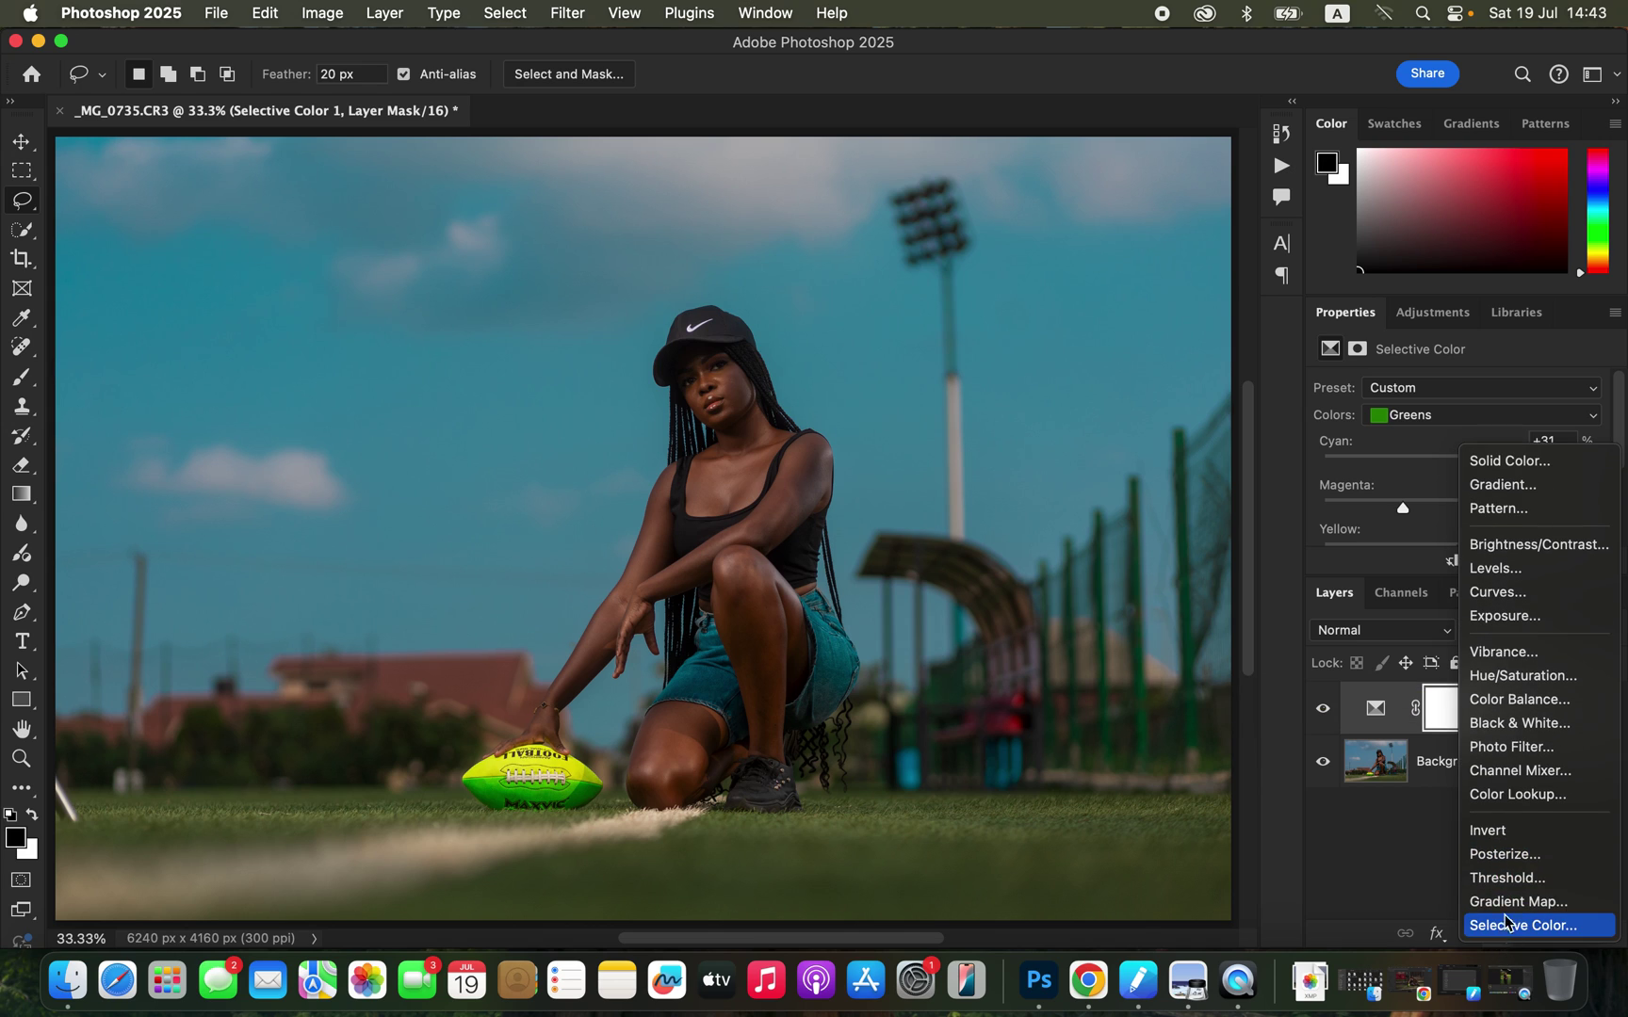
left_click(1524, 706)
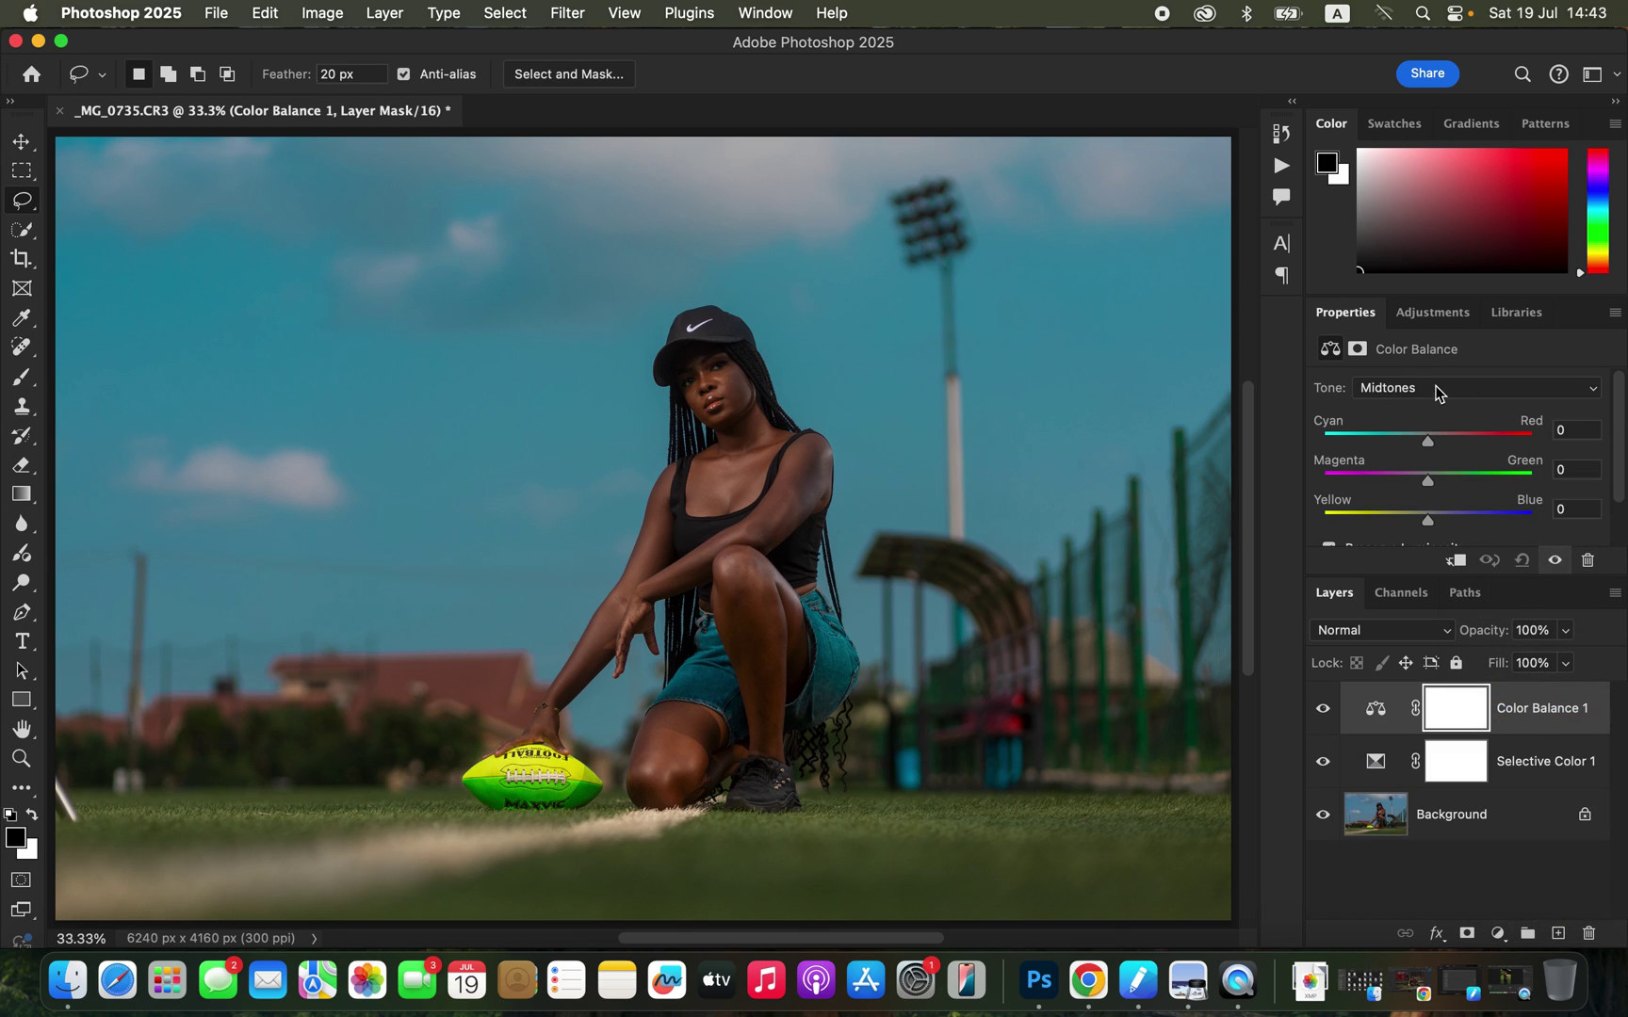
left_click(1437, 390)
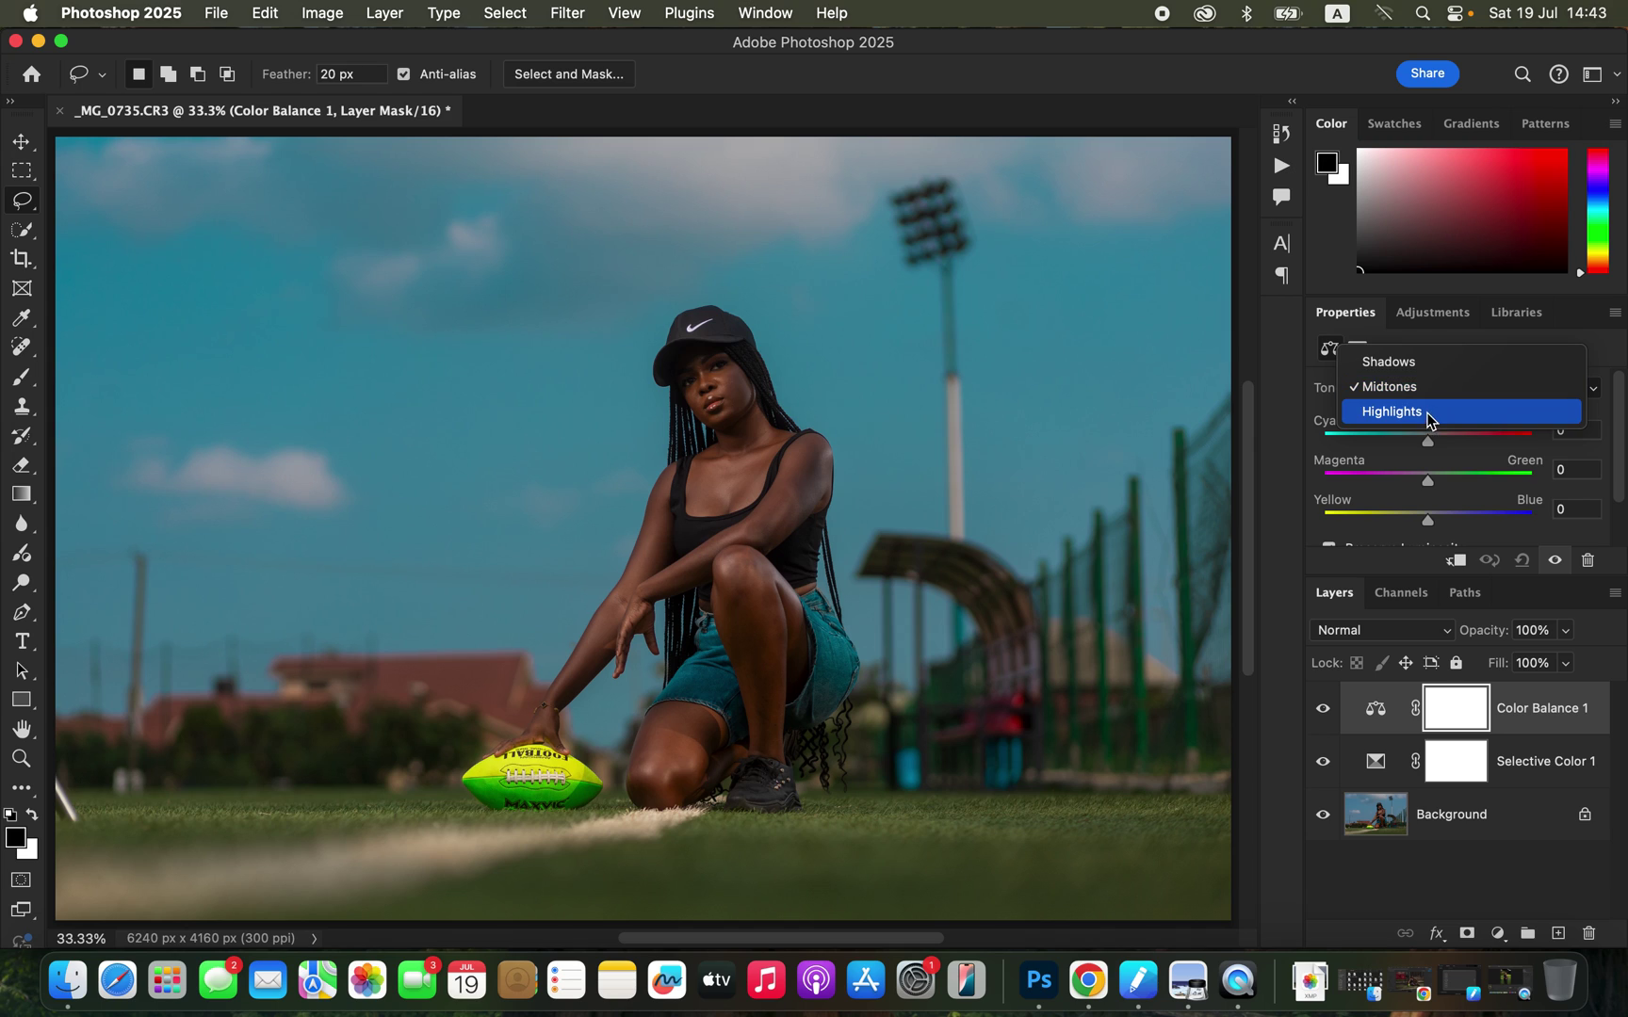
left_click(1619, 441)
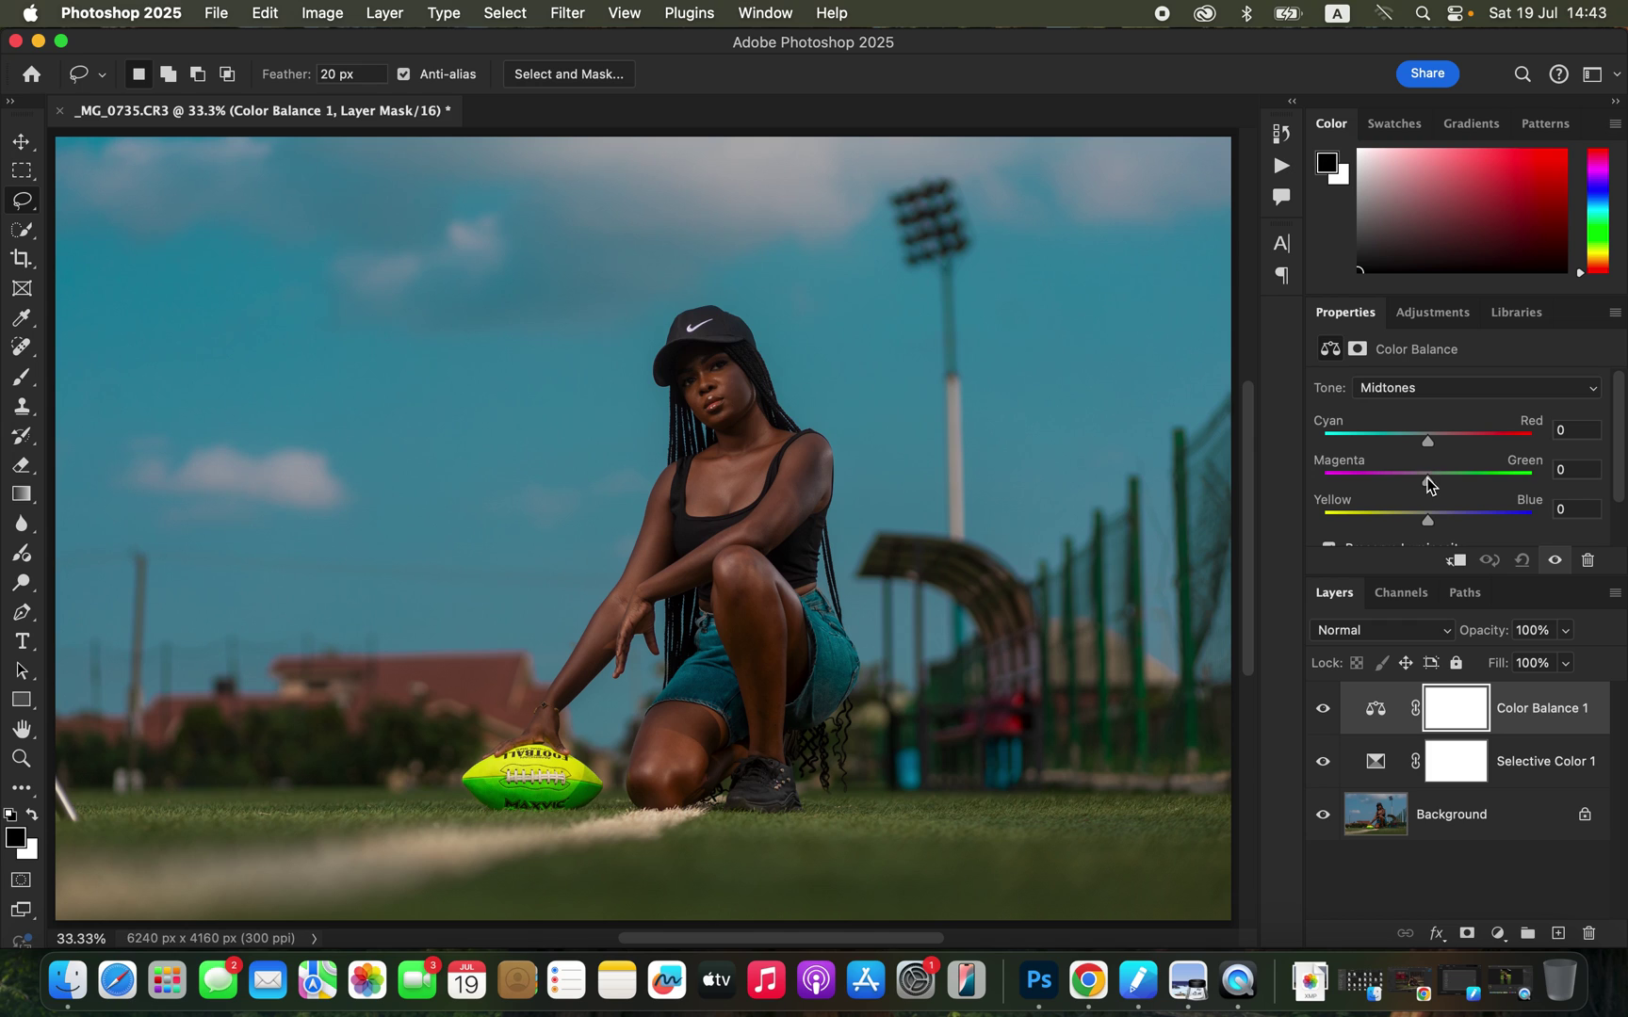
Step: Set the Color Balance midtones to Cyan-Red +4, Magenta-Green +3 and Yellow-Blue +1, comparing with the layer hidden
left_click_drag(1429, 487, 1432, 490)
left_click_drag(1432, 490, 1433, 488)
left_click_drag(1427, 520, 1434, 521)
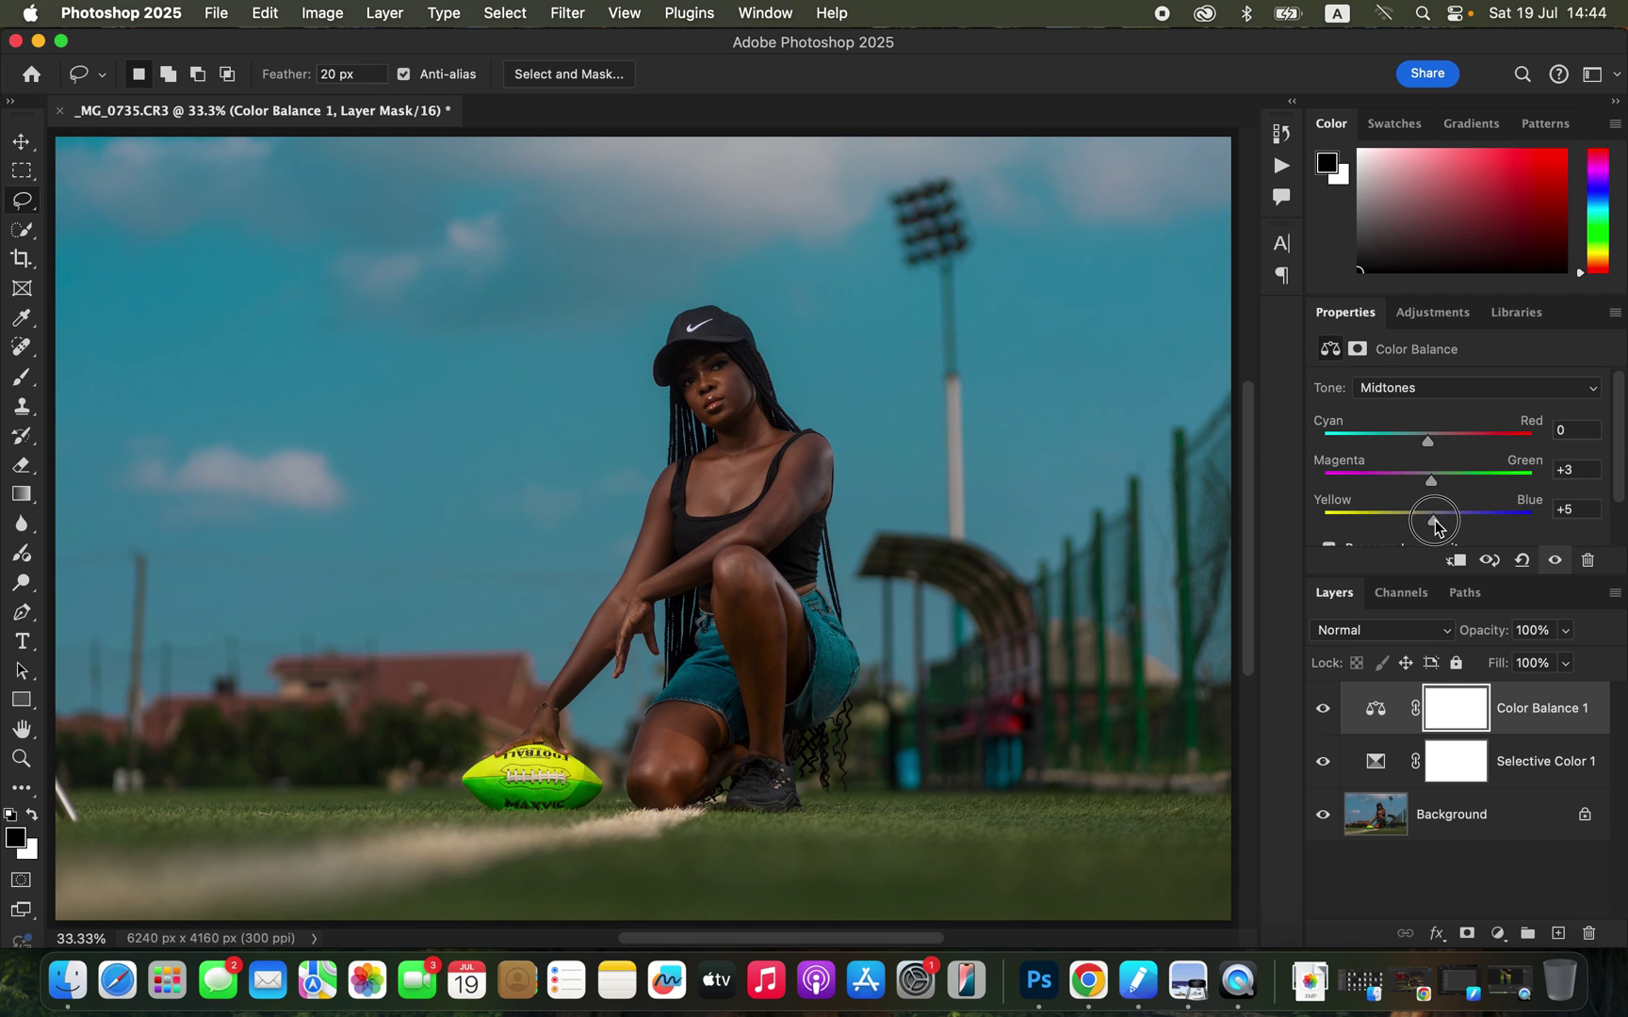
left_click_drag(1435, 521, 1430, 524)
left_click_drag(1428, 442, 1434, 452)
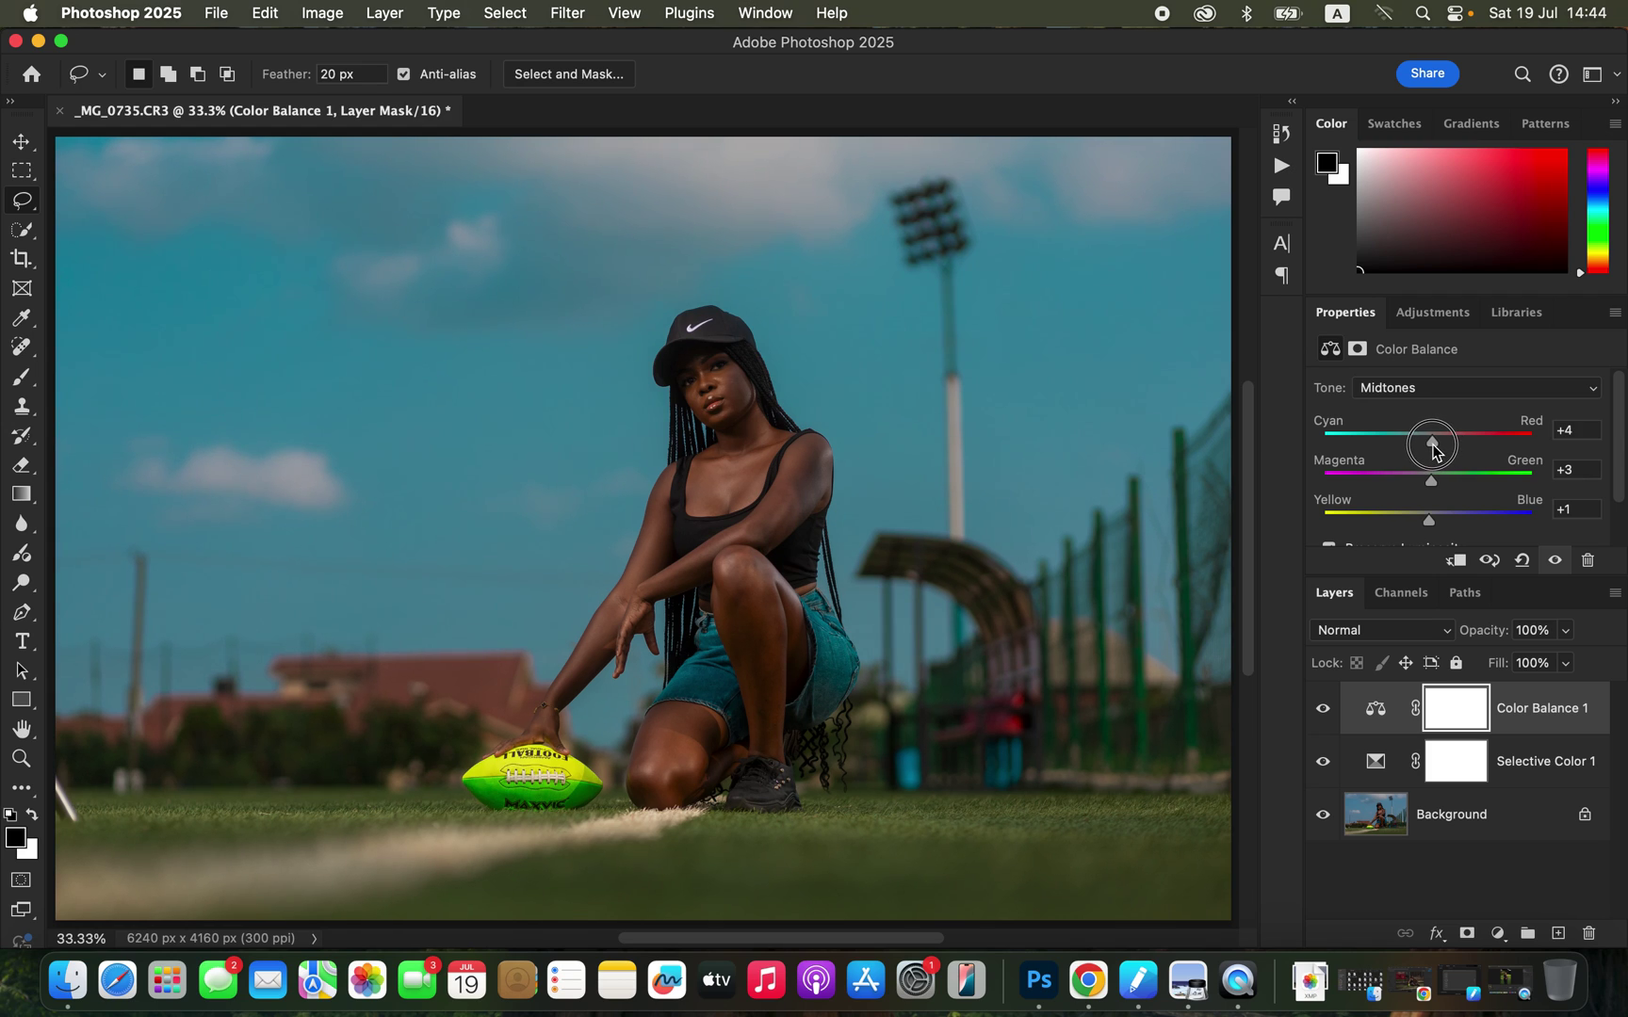
left_click(1323, 712)
left_click(1324, 714)
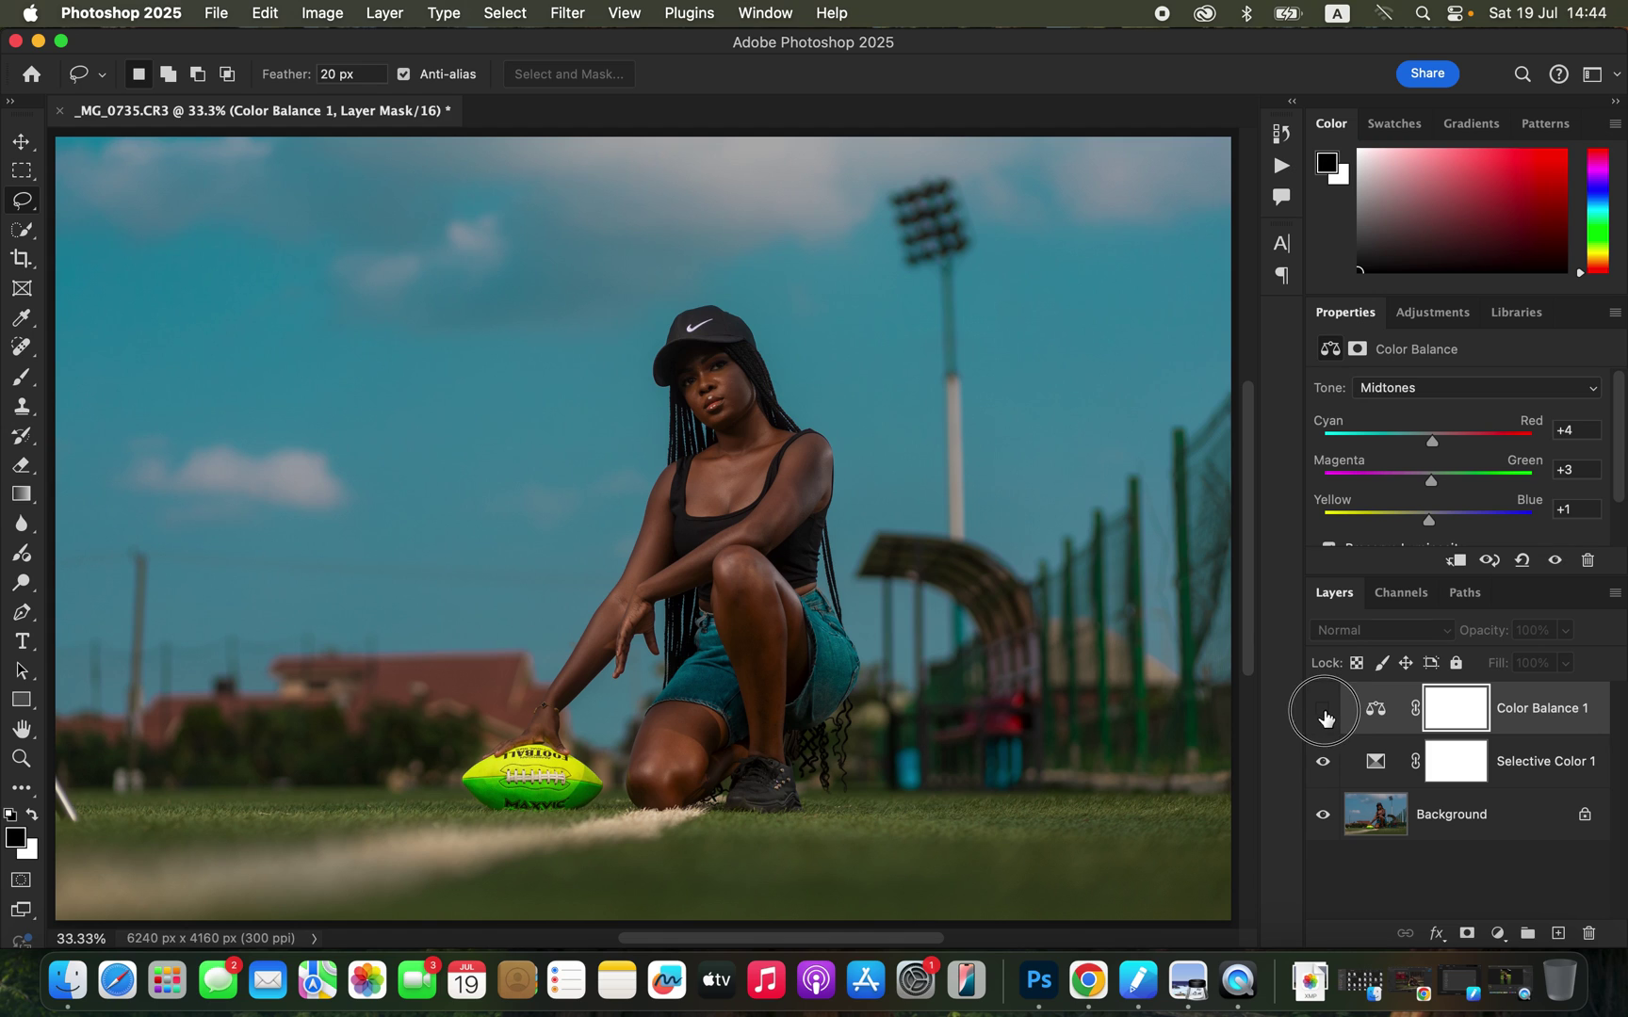
left_click(1324, 714)
left_click(1323, 714)
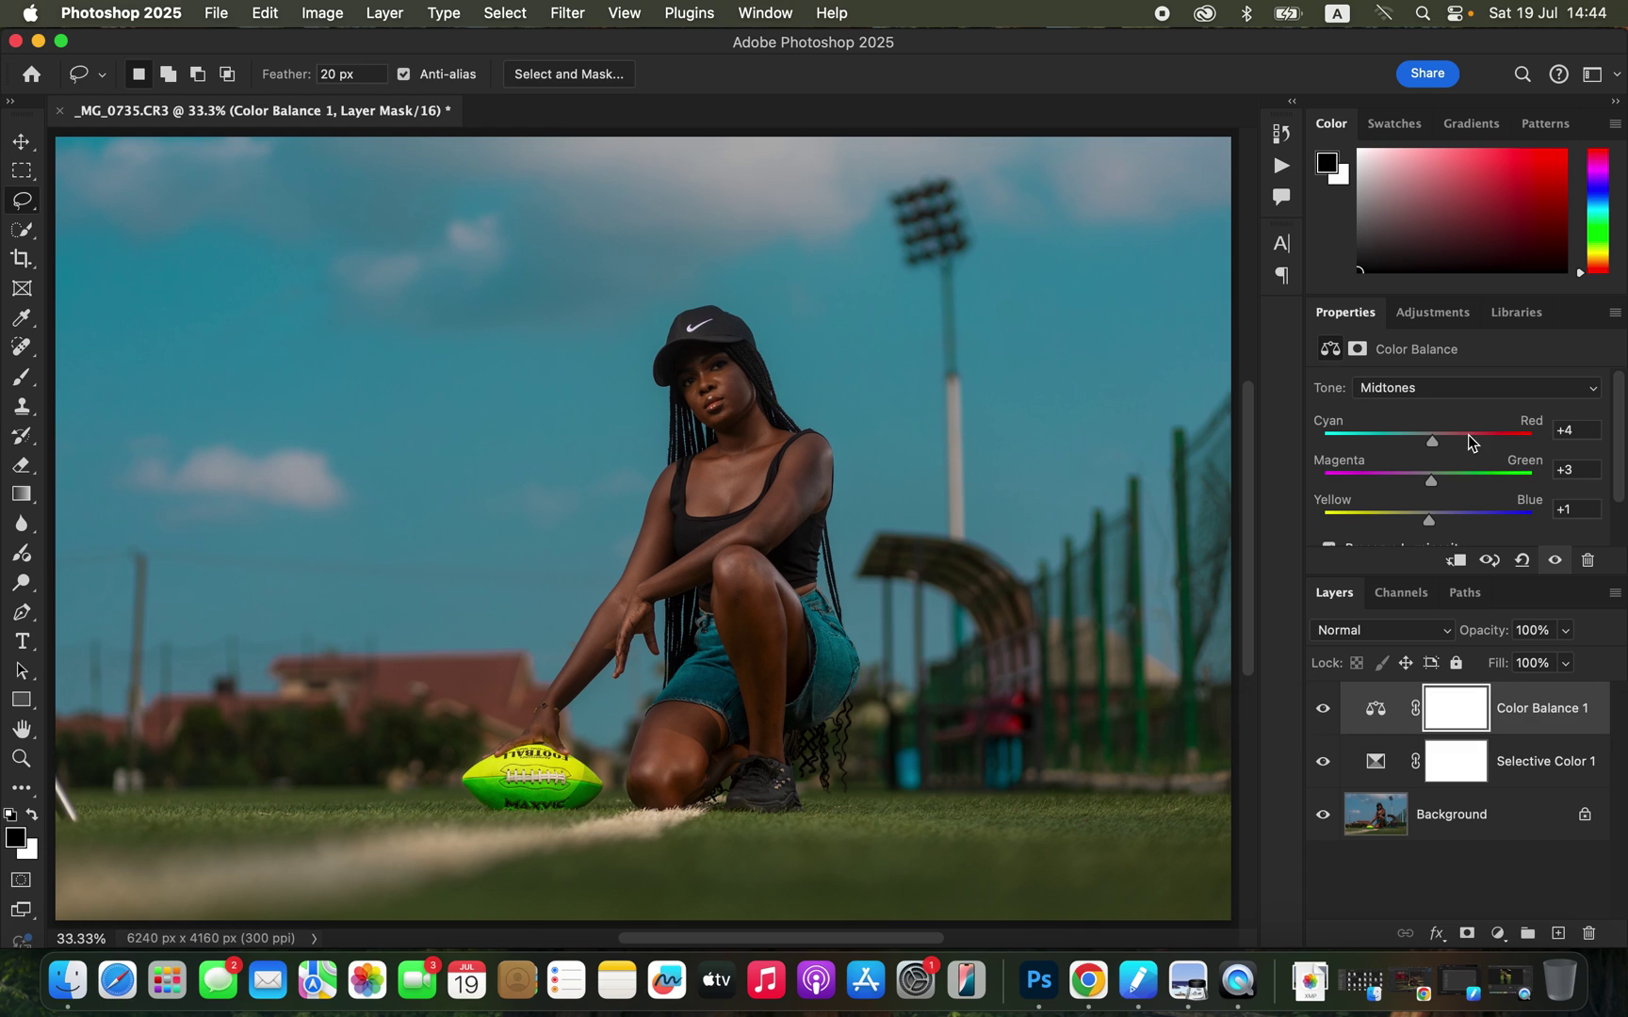
Step: Shift the Color Balance shadows slightly toward blue
left_click(1436, 387)
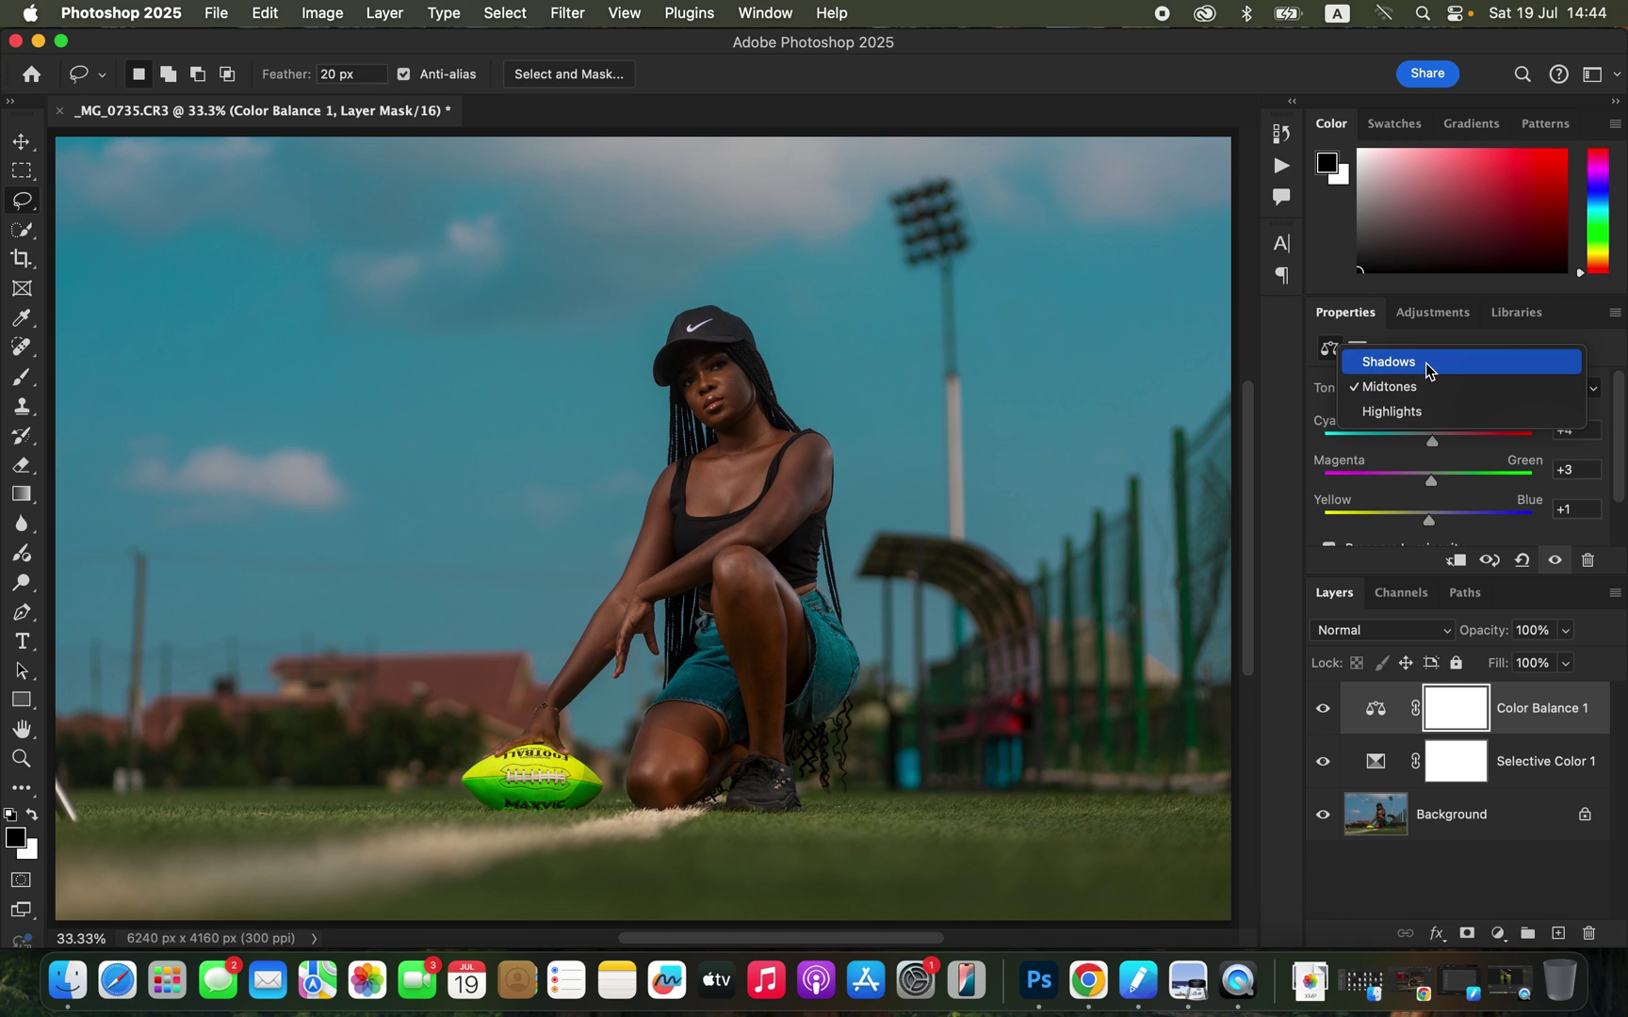
left_click(1428, 363)
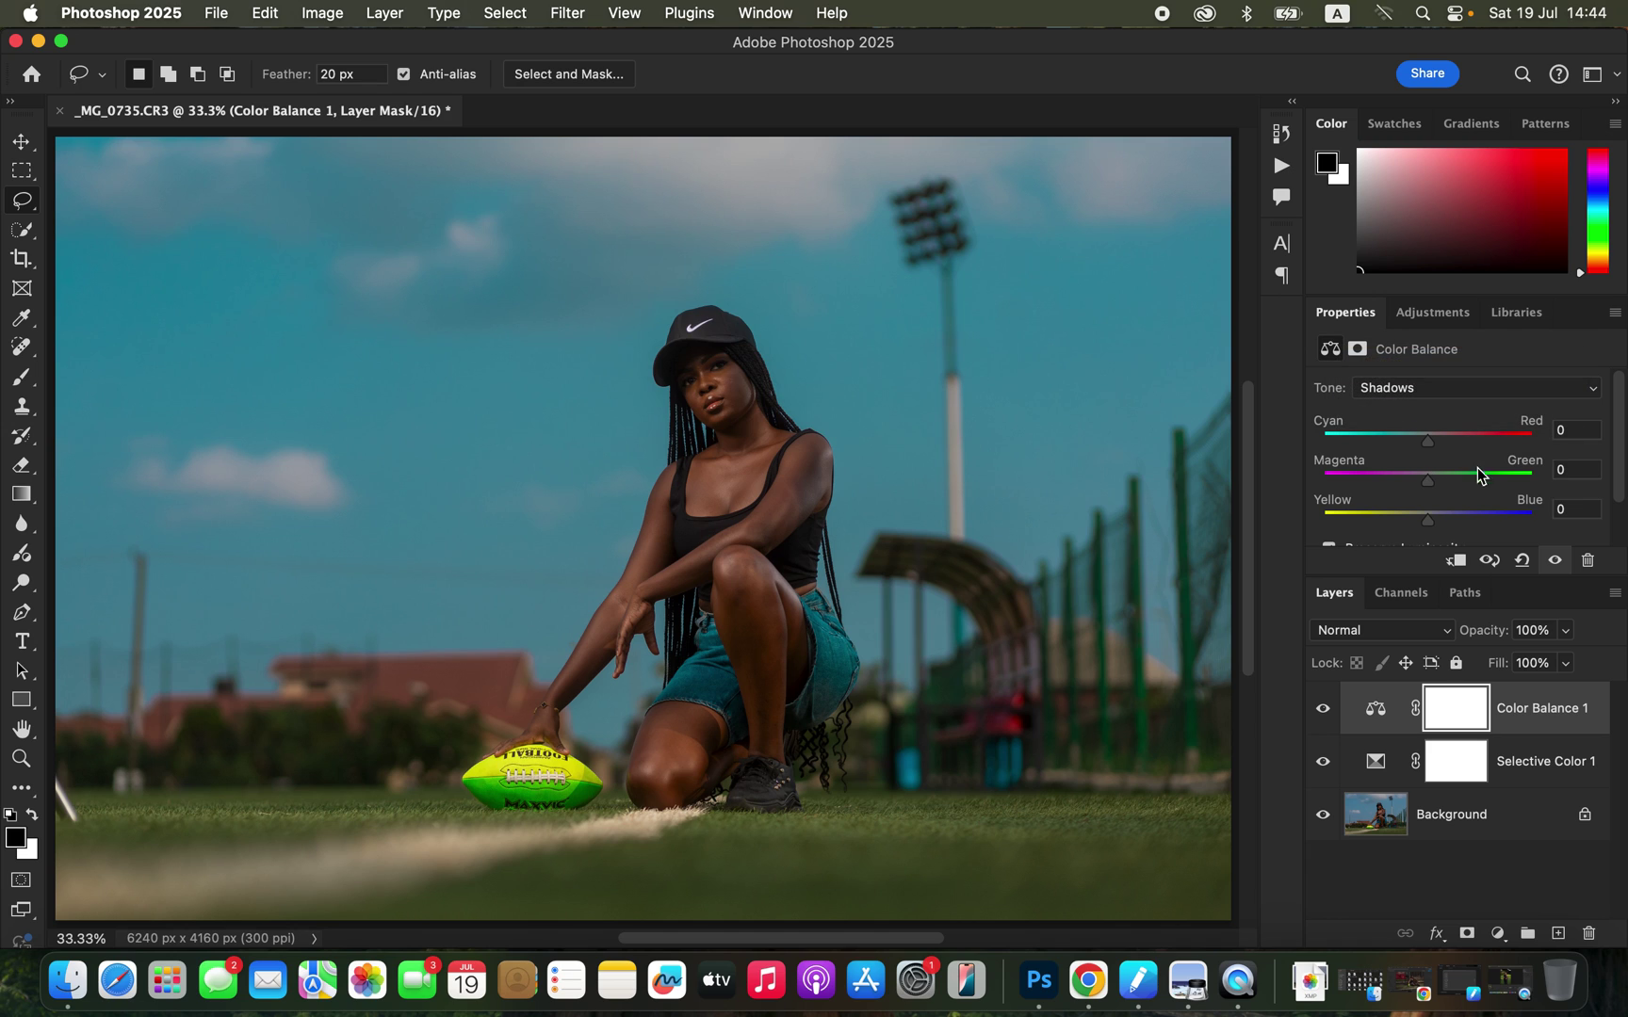
left_click(1435, 522)
left_click_drag(1436, 524, 1432, 526)
Step: Set the Cyan amount of the Blacks to +2 in the Selective Color layer
left_click(1375, 769)
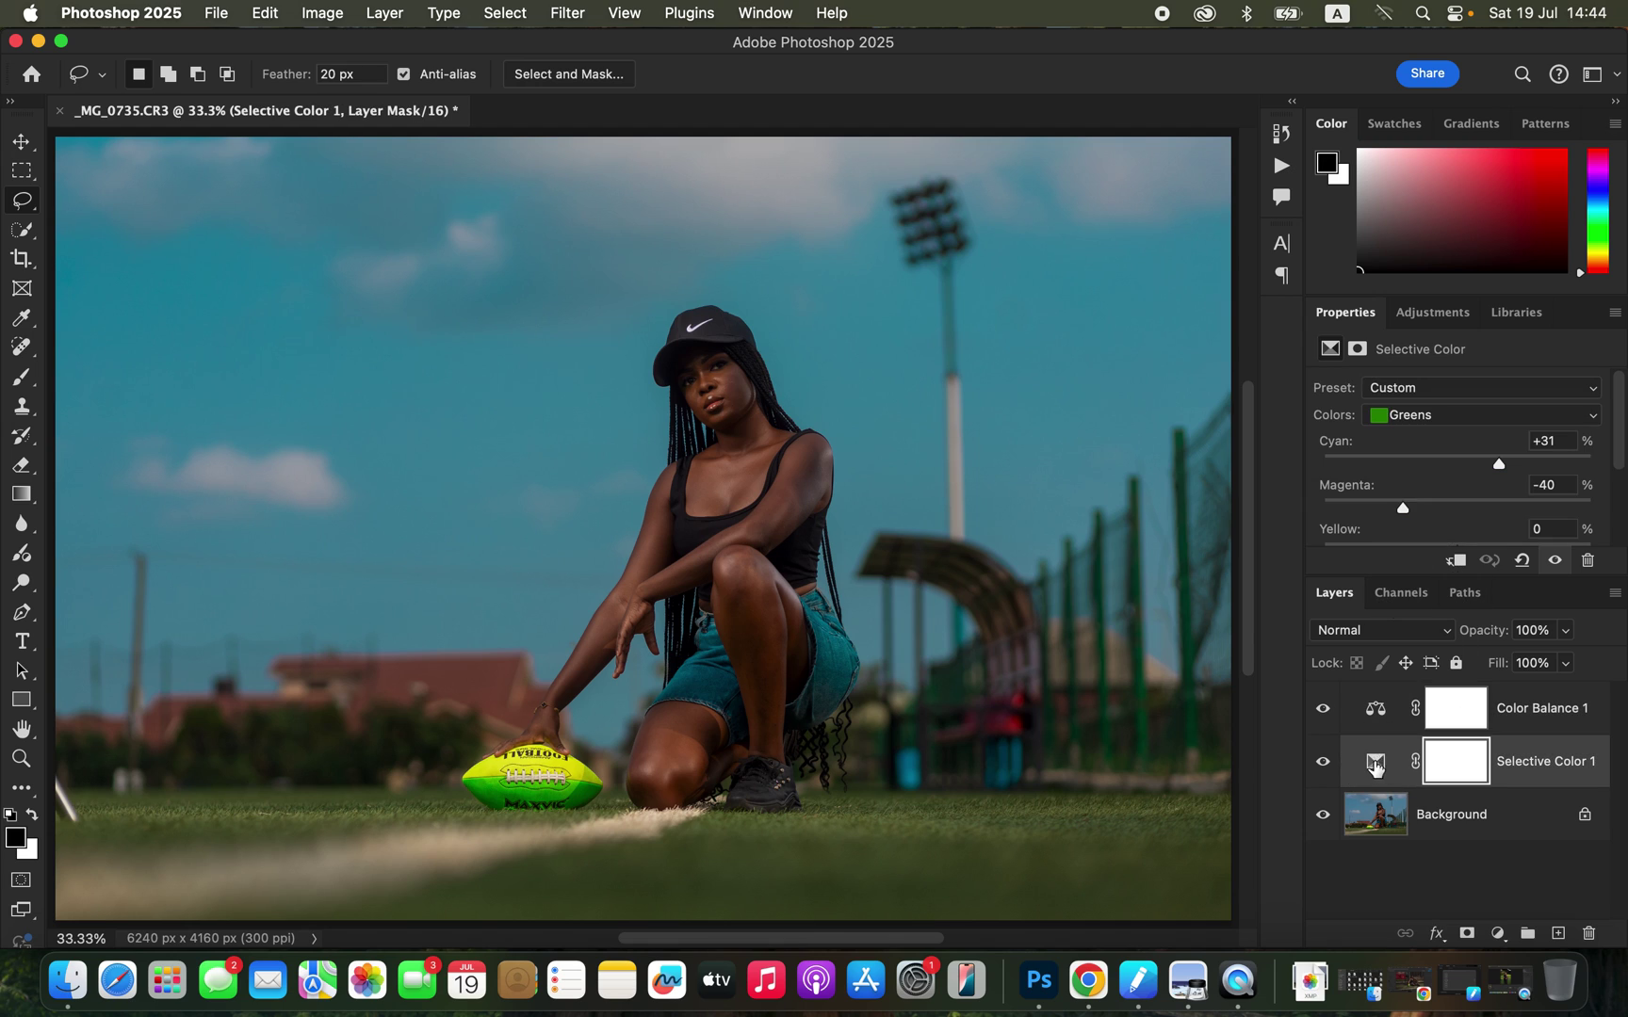
left_click(1447, 428)
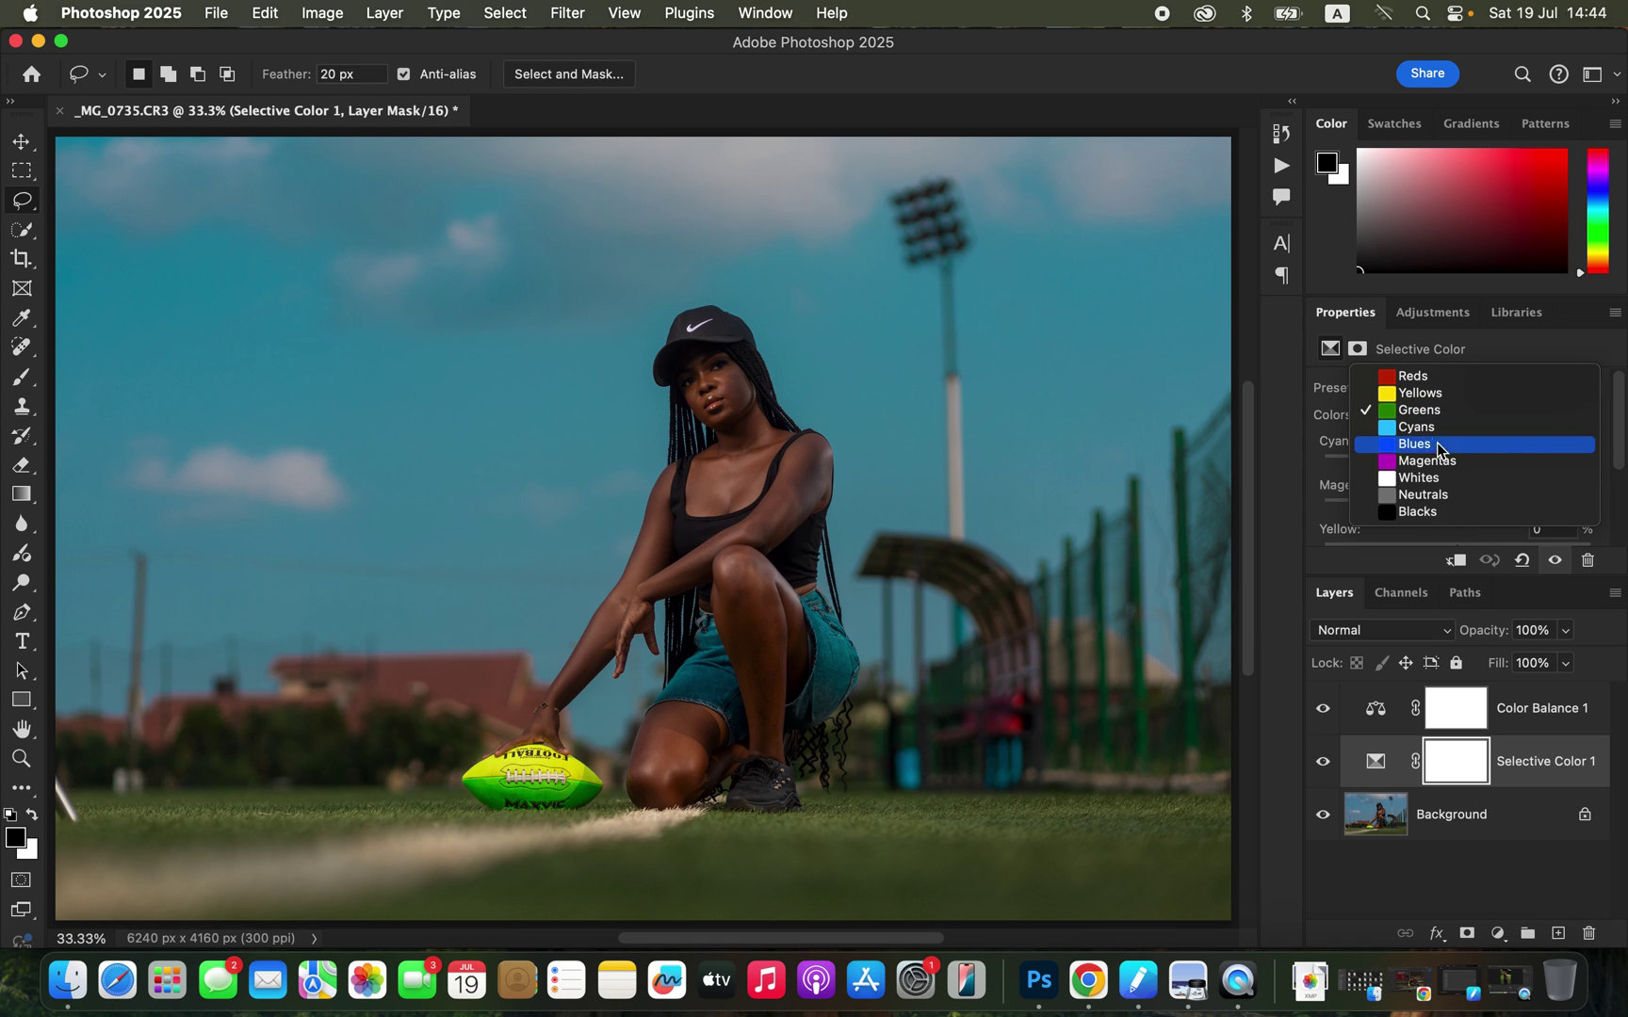
left_click(1439, 513)
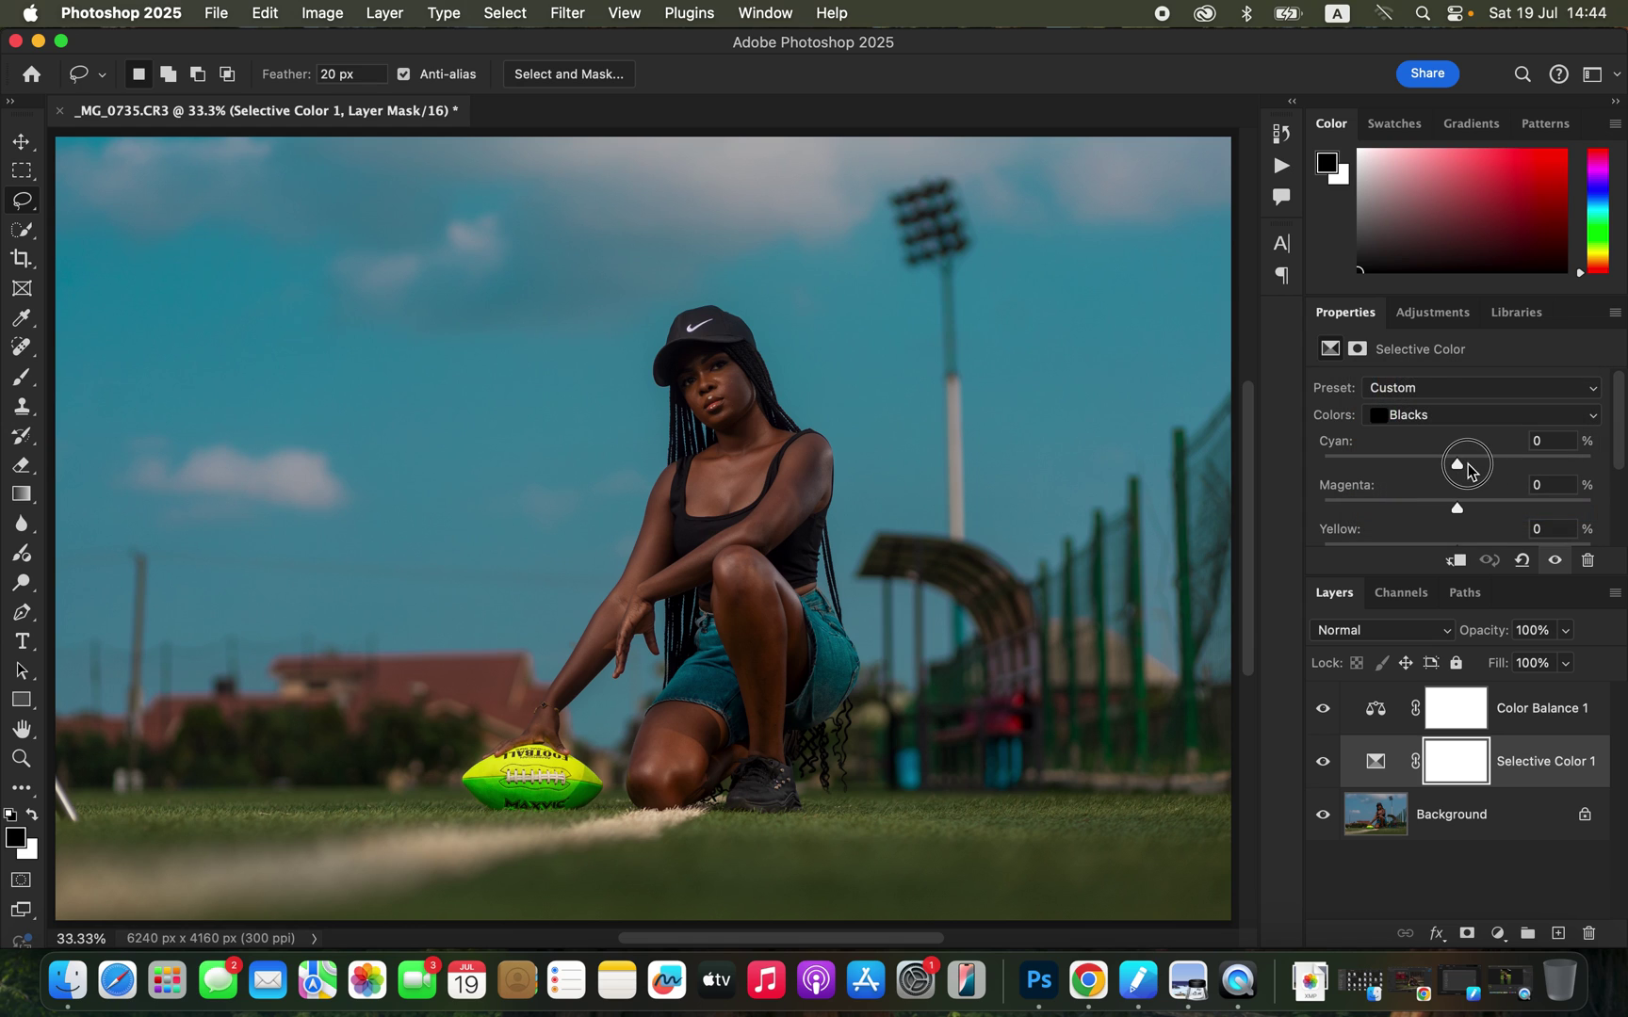
left_click_drag(1467, 463, 1462, 465)
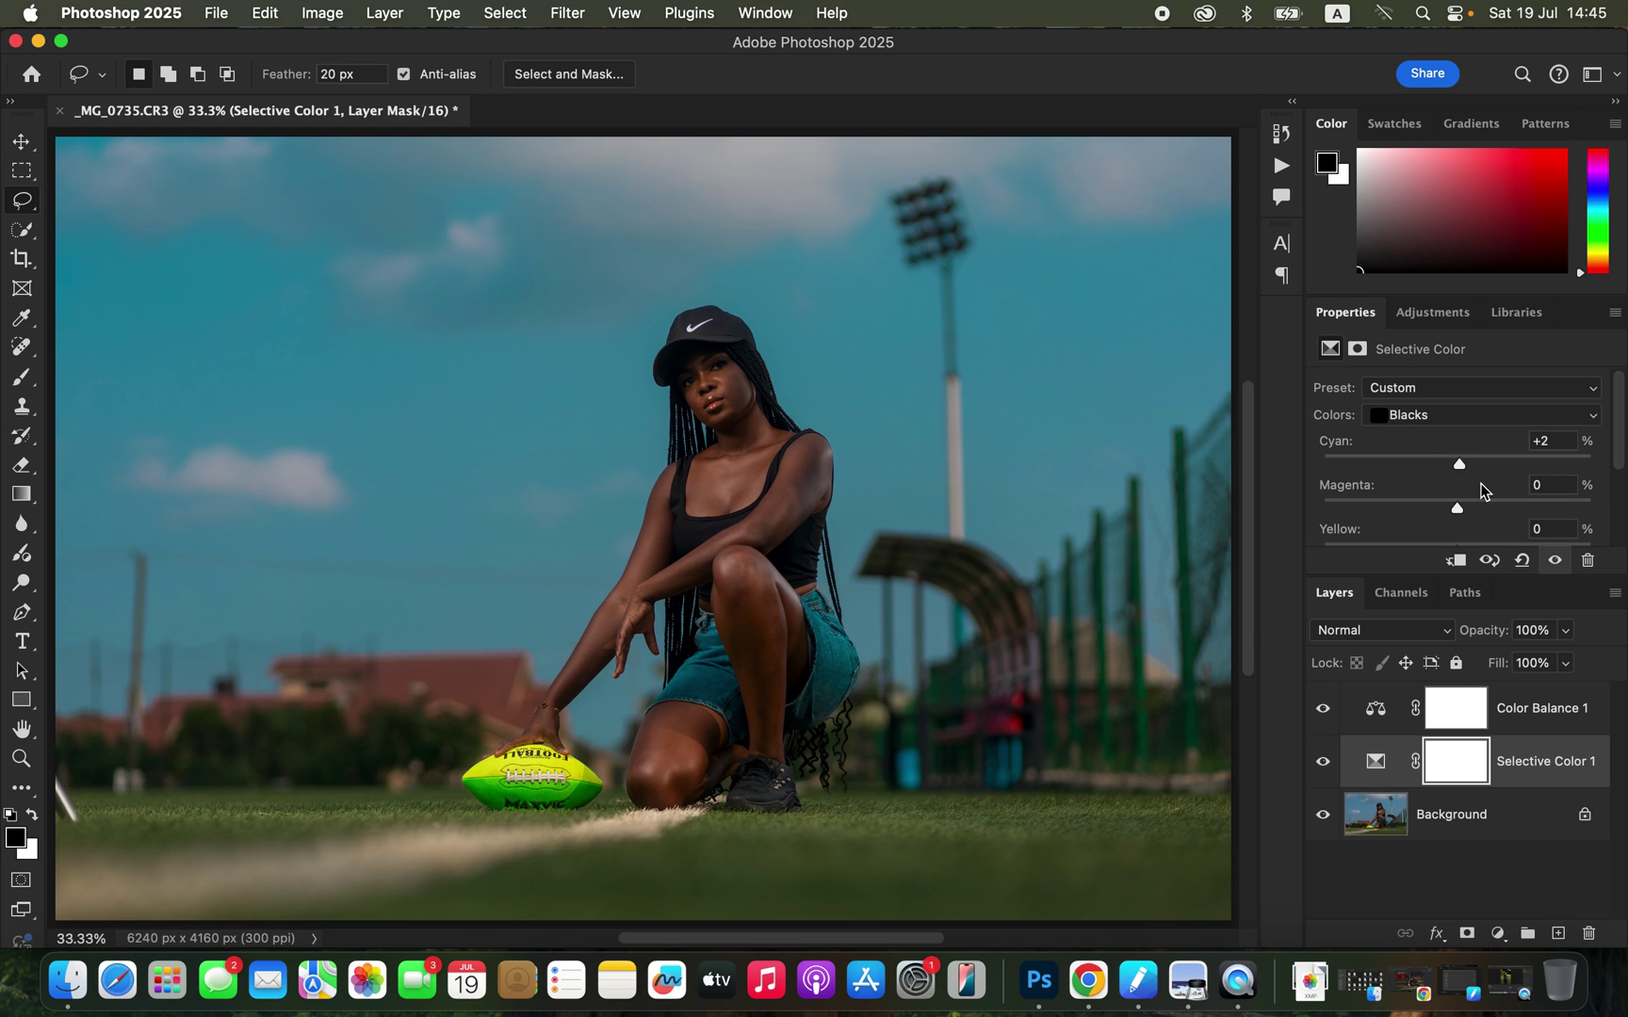
Step: Compare the photo with and without the Selective Color layer, the Color Balance layer, and both adjustments together
left_click(1324, 767)
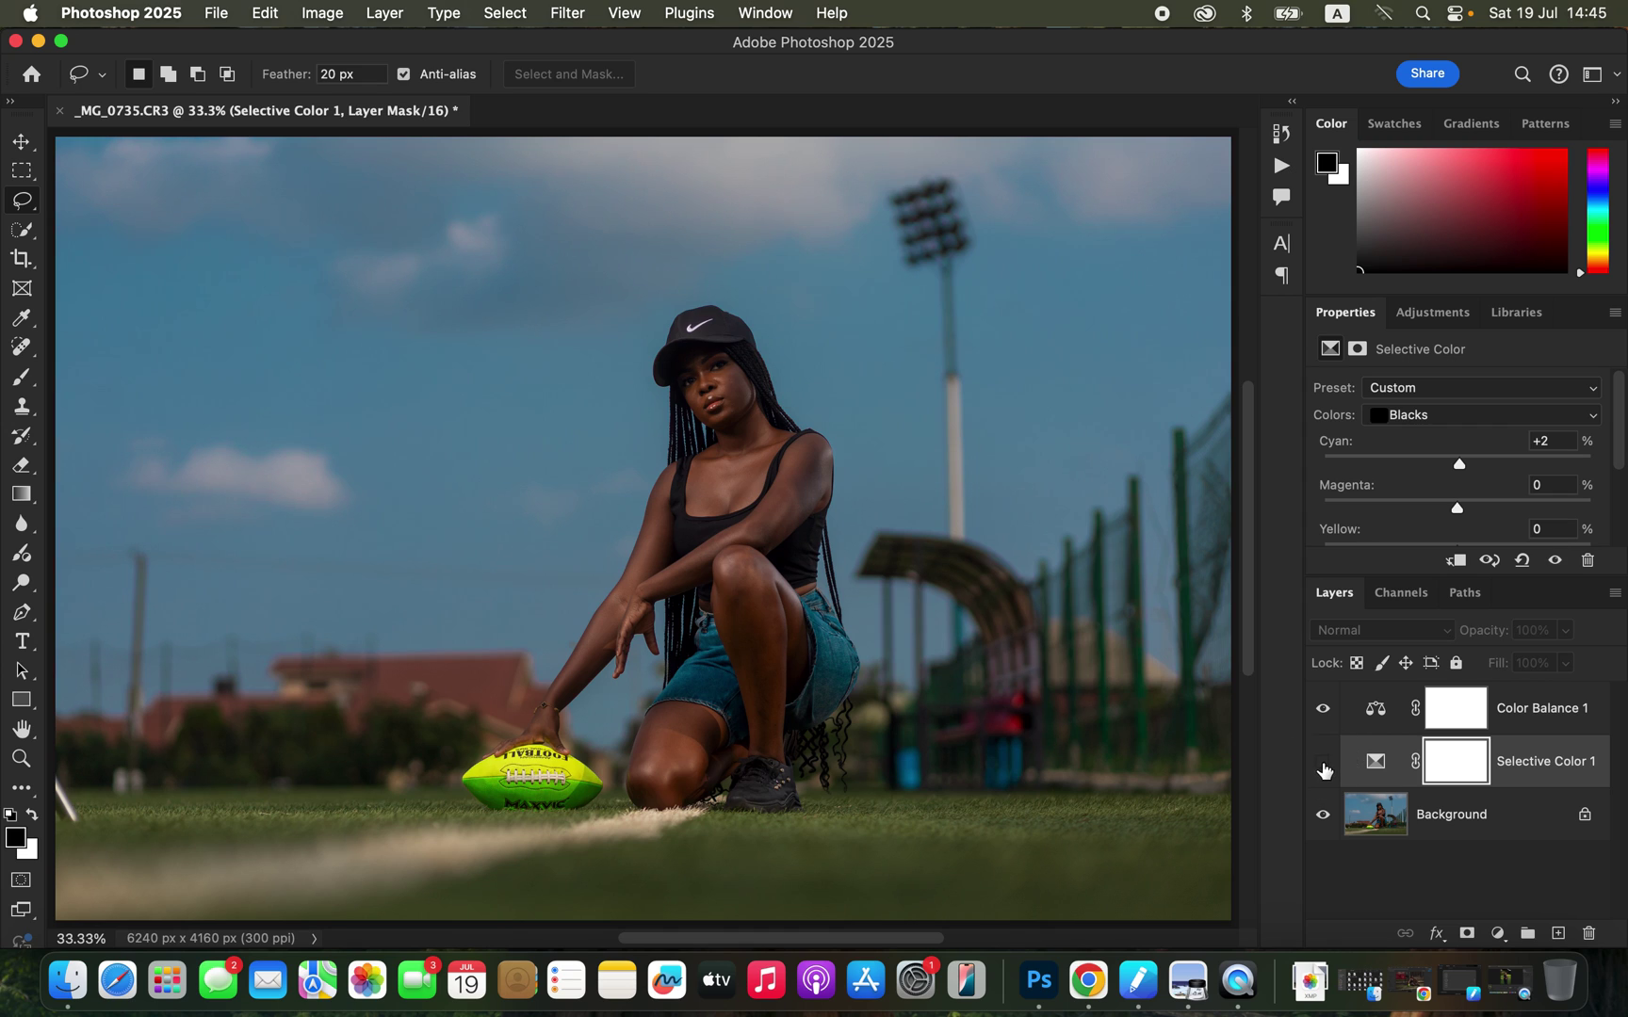
left_click(1324, 765)
left_click(1324, 765)
left_click(1324, 765)
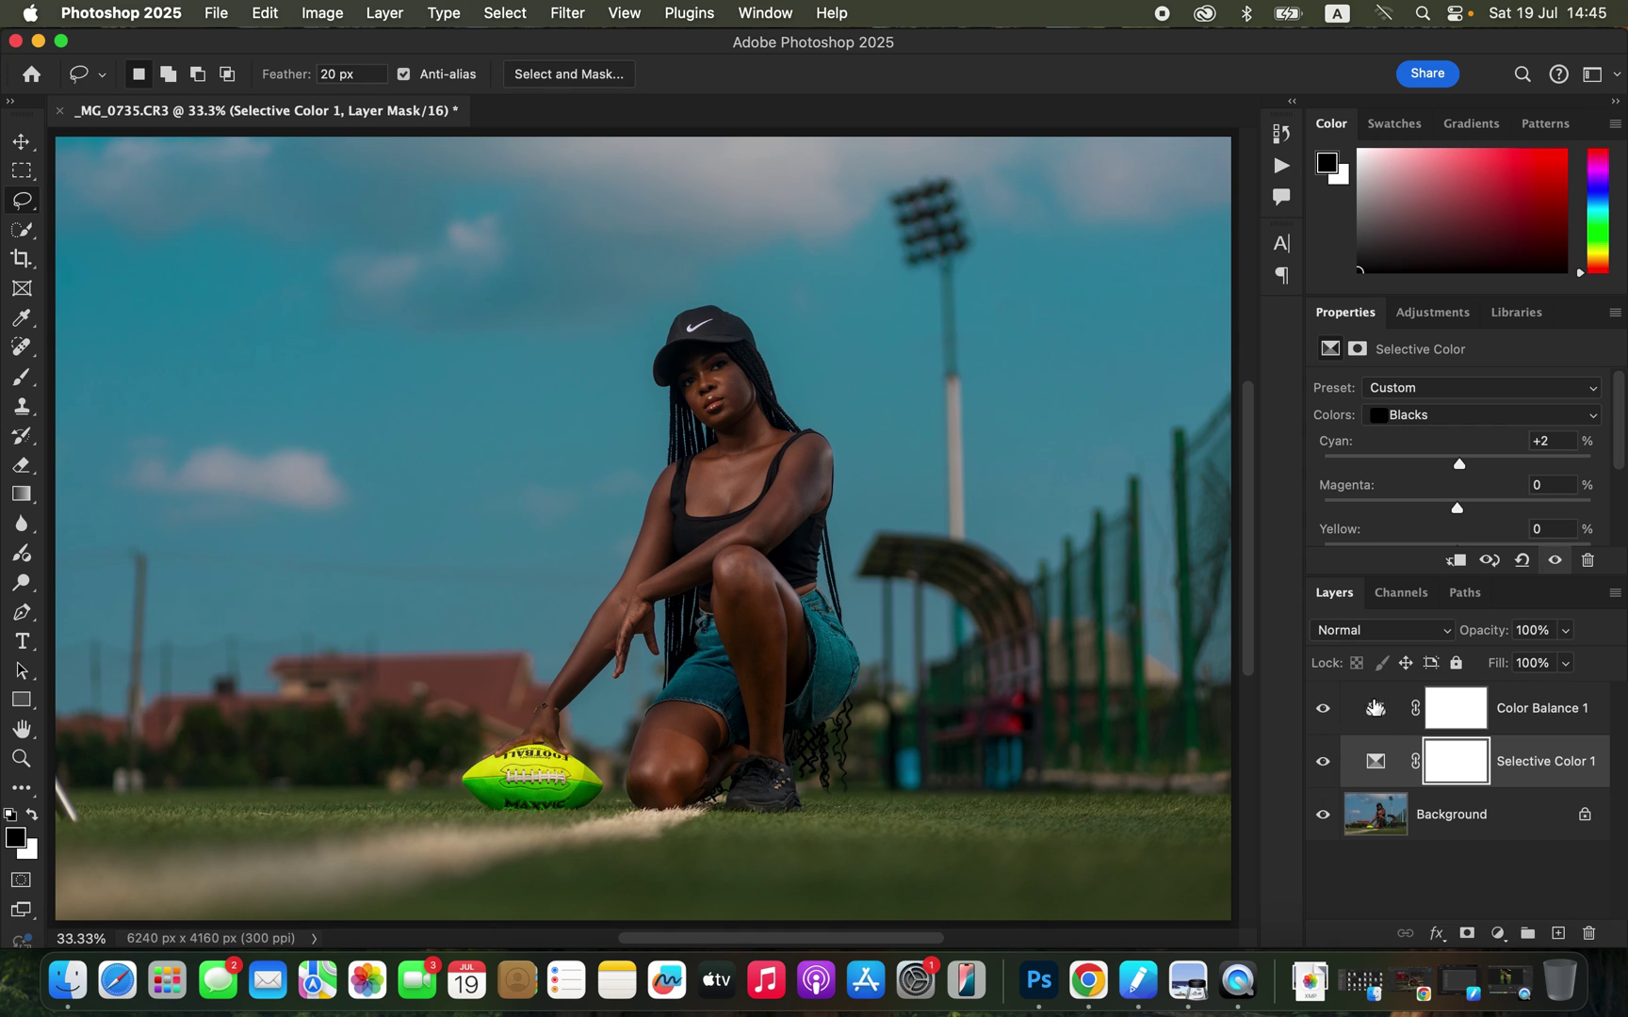
left_click(1321, 714)
left_click(1321, 714)
left_click(1322, 816, "alt")
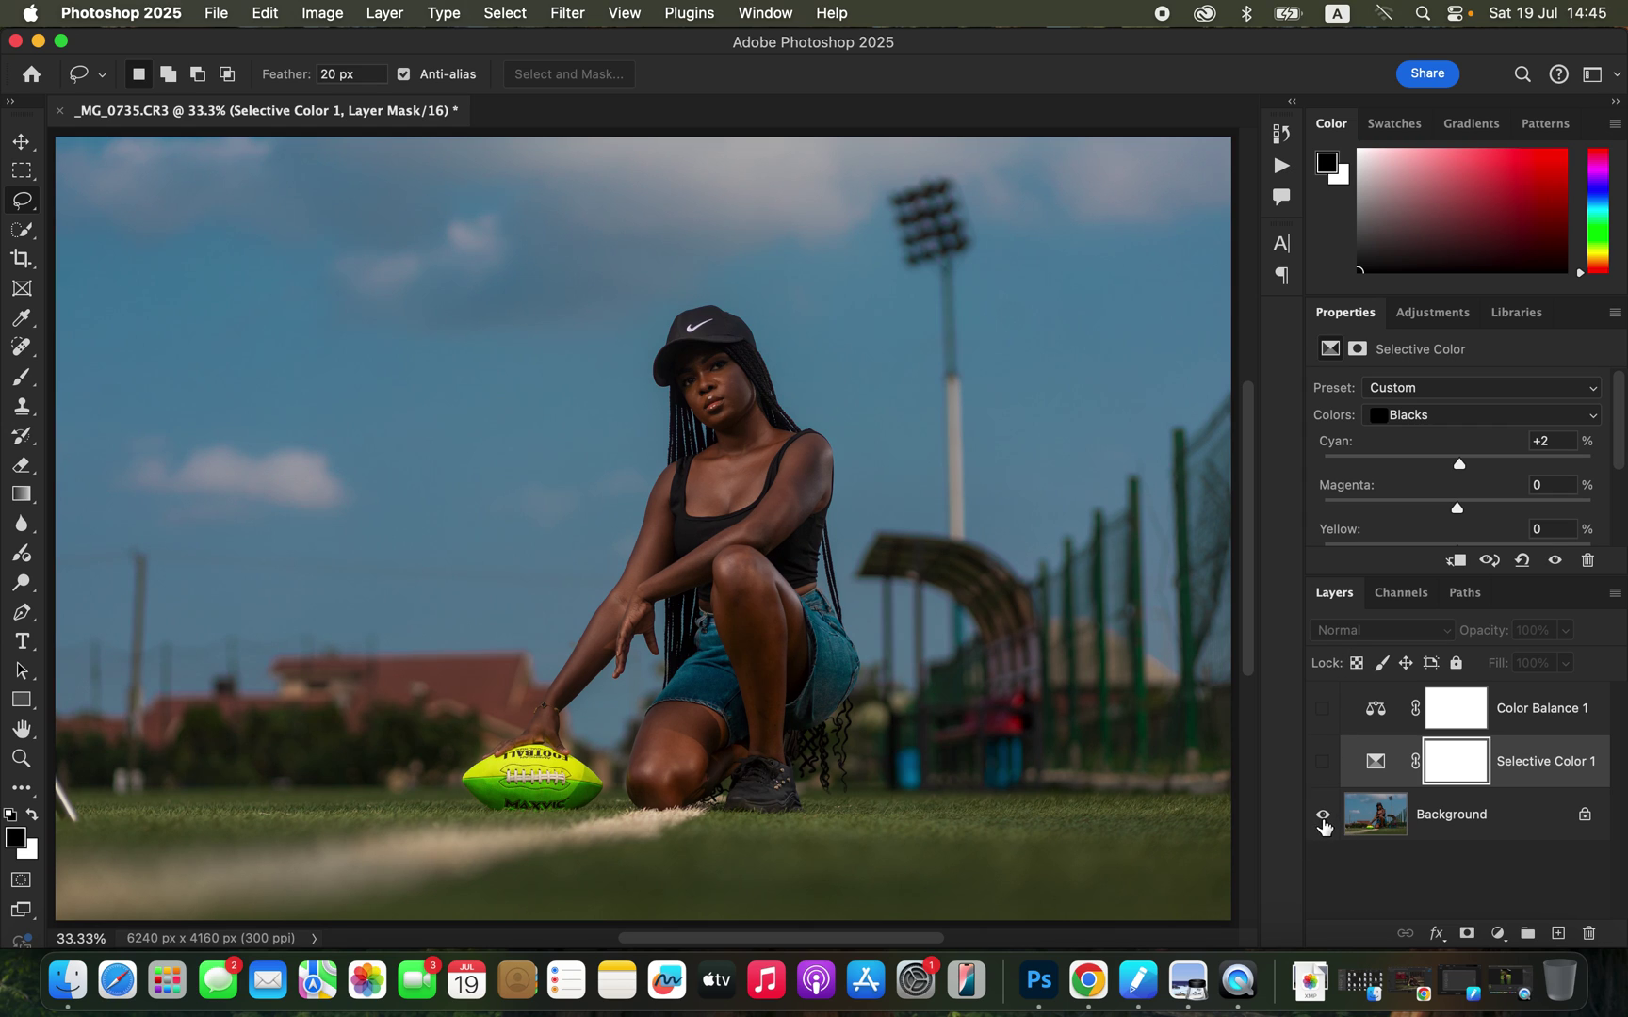
left_click(1323, 816, "alt")
left_click(1323, 818, "alt")
left_click(1323, 819, "alt")
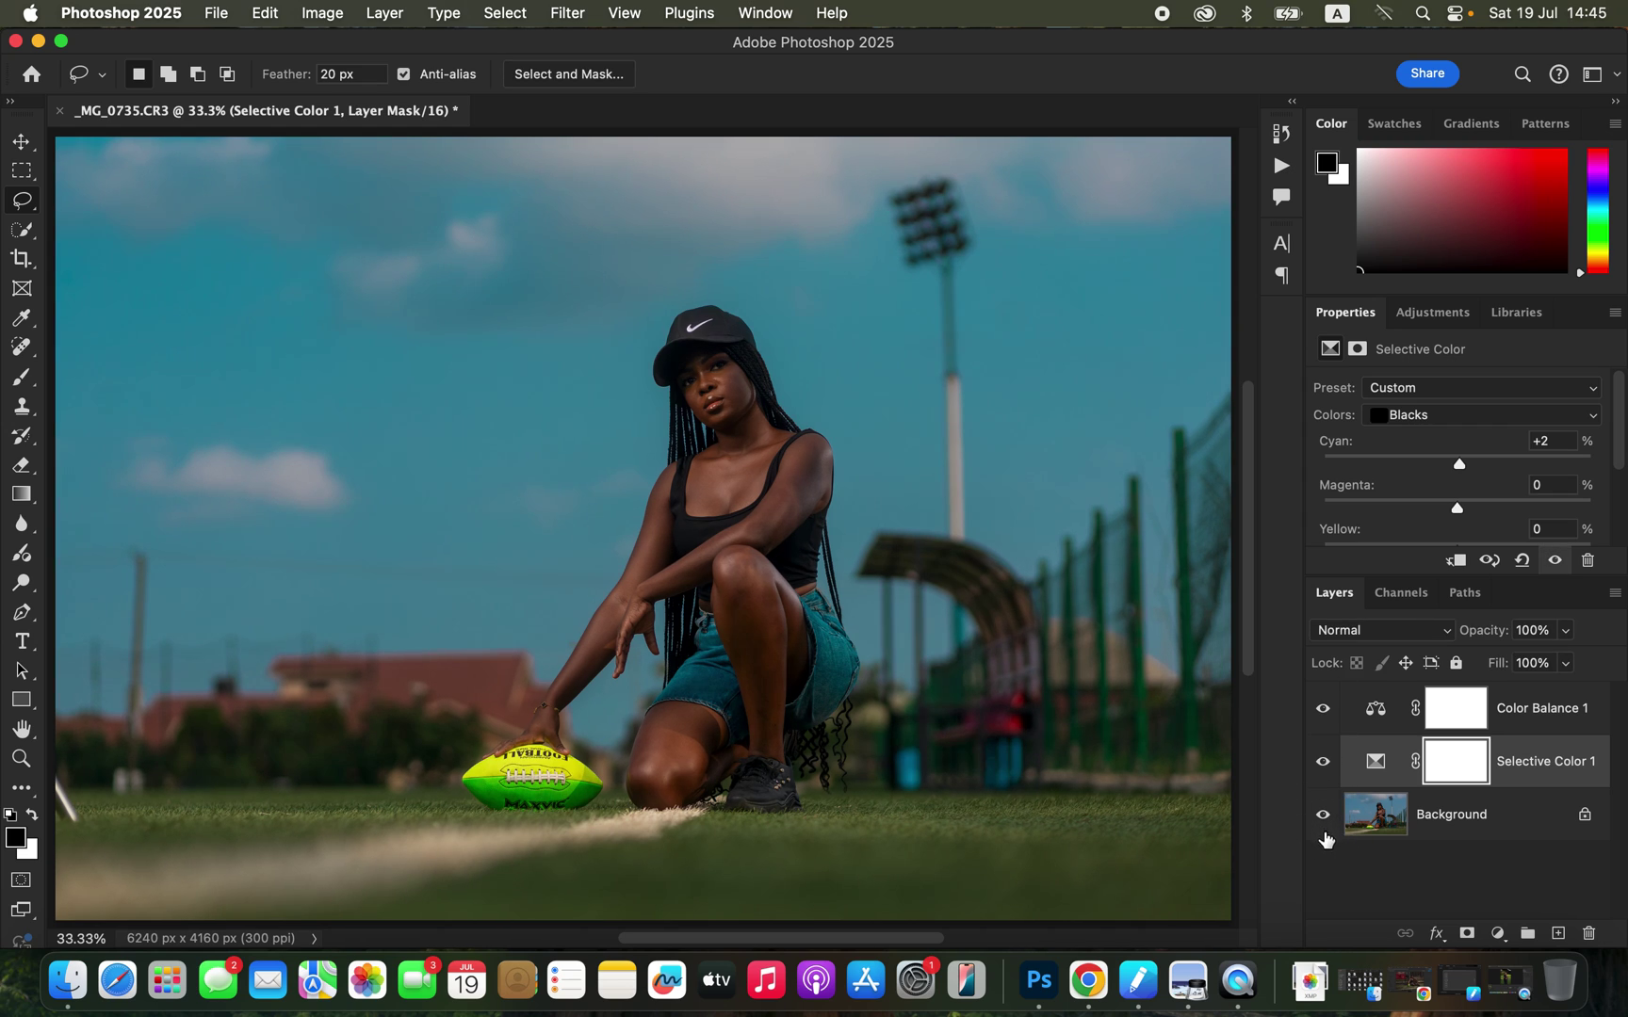